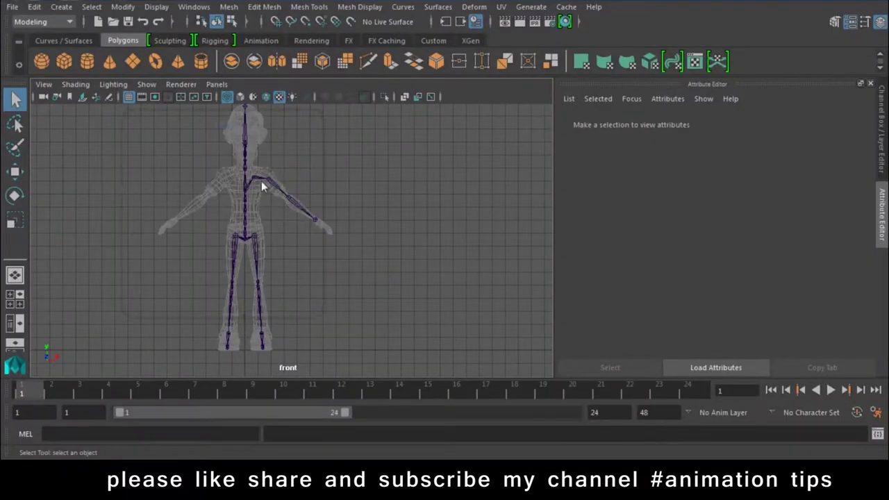
# - Zoom the front view in on the character's torso and arm joints
pyautogui.keyDown('alt'); pyautogui.moveTo(263, 186); pyautogui.dragTo(191, 218, button='right'); pyautogui.keyUp('alt')
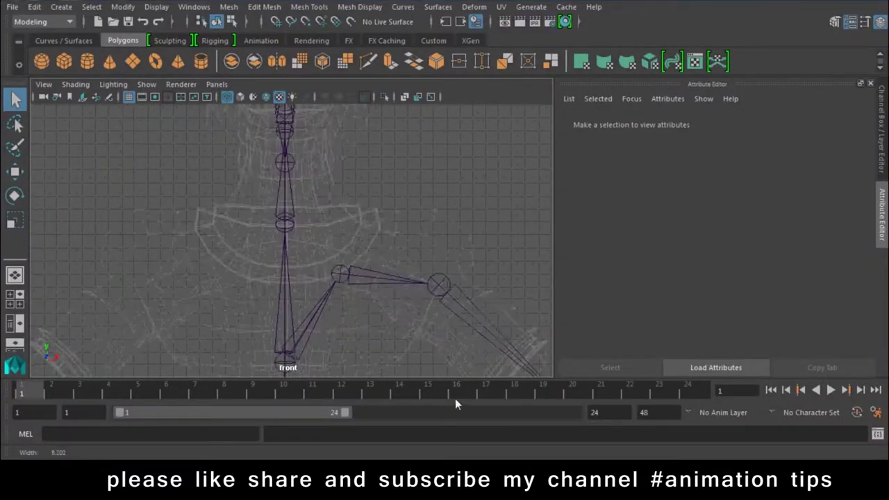
# - Switch to the top view, frame the arm, and select the L_clavicale_jt joint chain
pyautogui.press('space')
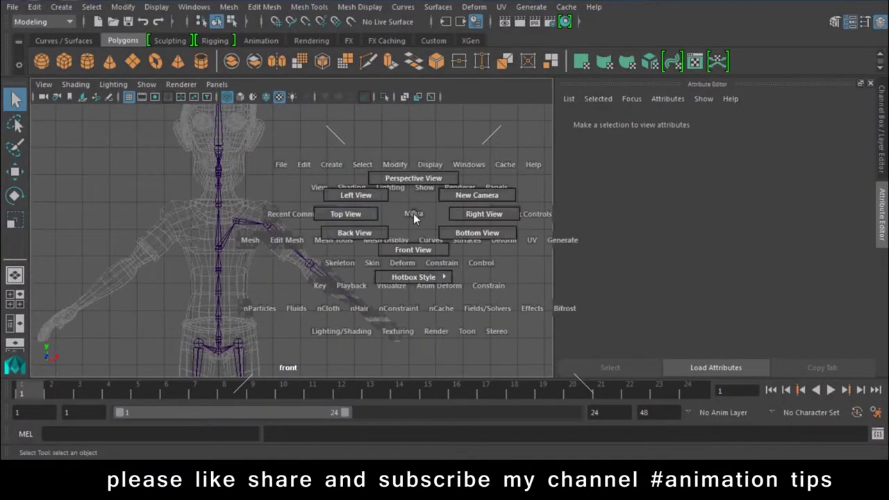
pyautogui.moveTo(413, 215); pyautogui.dragTo(351, 212)
pyautogui.scroll(3, 383, 257)
pyautogui.keyDown('alt'); pyautogui.moveTo(213, 240); pyautogui.dragTo(449, 236, button='right'); pyautogui.keyUp('alt')
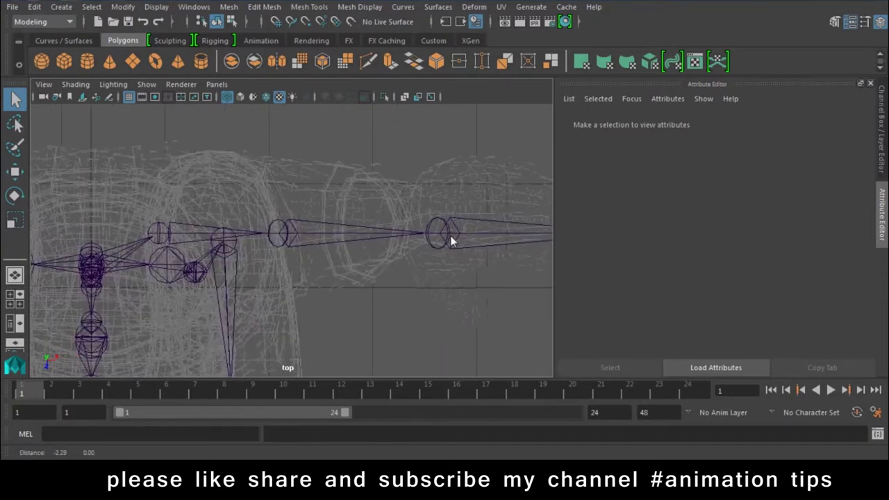
pyautogui.click(171, 237)
pyautogui.press('w')
pyautogui.keyDown('alt'); pyautogui.moveTo(171, 234); pyautogui.dragTo(257, 283, button='right'); pyautogui.keyUp('alt')
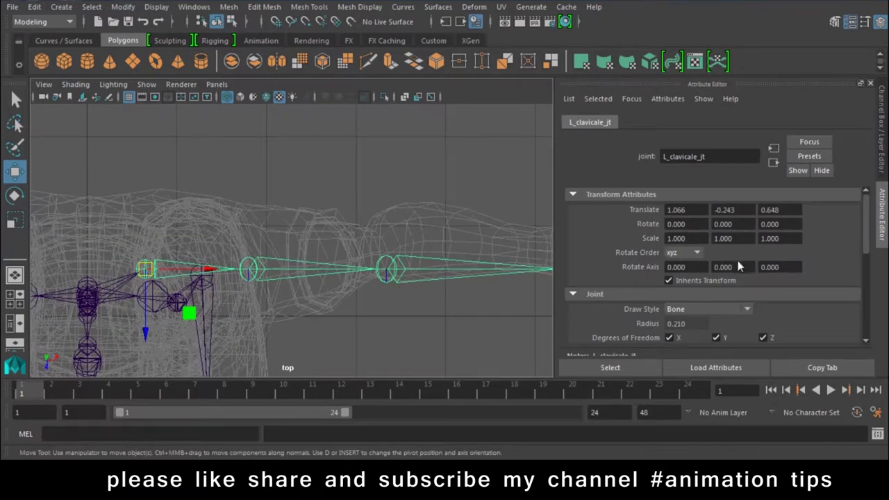
# - Set L_clavicale_jt's Joint Orient to 94.240, -83.571, -172.334
pyautogui.scroll(-2, 736, 268)
pyautogui.scroll(-3, 736, 268)
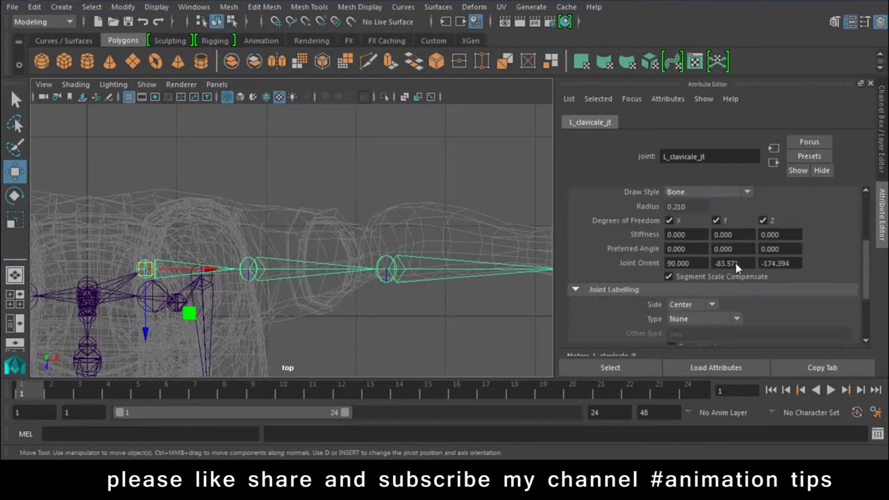
pyautogui.moveTo(723, 264)
pyautogui.keyDown('ctrl'); pyautogui.mouseDown()
pyautogui.moveTo(639, 264)
pyautogui.moveTo(767, 265)
pyautogui.mouseUp(); pyautogui.keyUp('ctrl')
pyautogui.hotkey('ctrl', 'z')
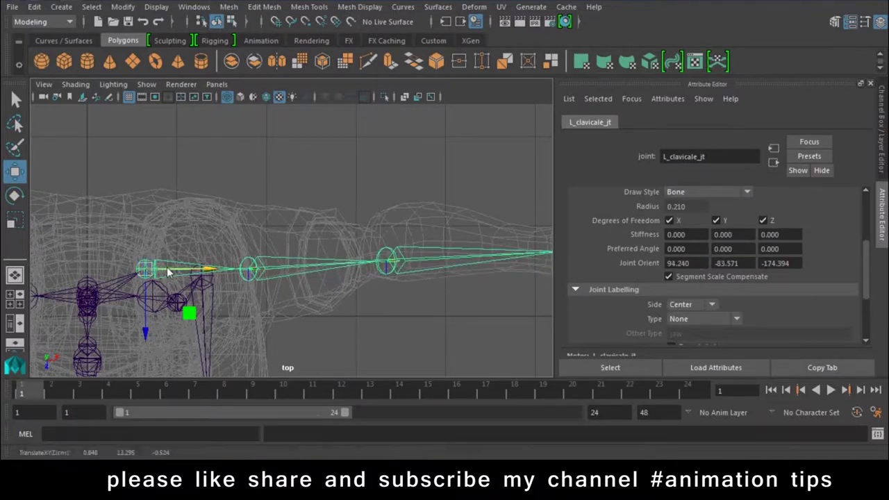
pyautogui.click(266, 292)
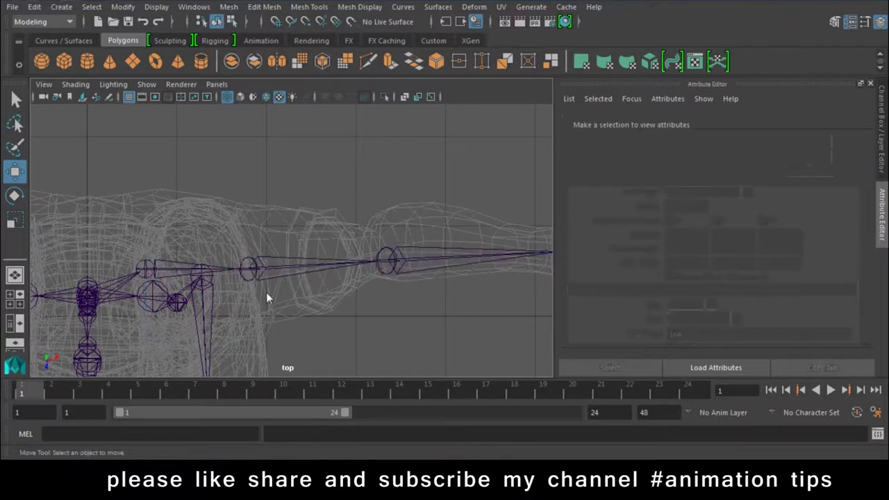
pyautogui.click(177, 261)
pyautogui.moveTo(672, 262)
pyautogui.keyDown('ctrl'); pyautogui.mouseDown()
pyautogui.moveTo(742, 258)
pyautogui.moveTo(70, 172)
pyautogui.moveTo(847, 341)
pyautogui.moveTo(760, 333)
pyautogui.moveTo(824, 335)
pyautogui.mouseUp(); pyautogui.keyUp('ctrl')
pyautogui.hotkey('ctrl', 'z')
pyautogui.keyDown('ctrl'); pyautogui.moveTo(776, 275); pyautogui.dragTo(888, 265); pyautogui.keyUp('ctrl')
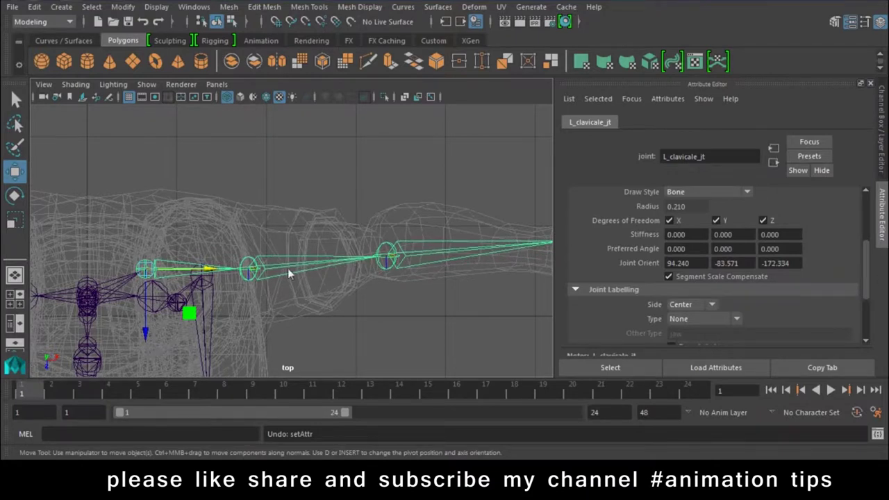
# - Select L_wrist_jt and set its Joint Orient Z to 2.960 and Y to about -4
pyautogui.click(136, 280)
pyautogui.click(125, 286)
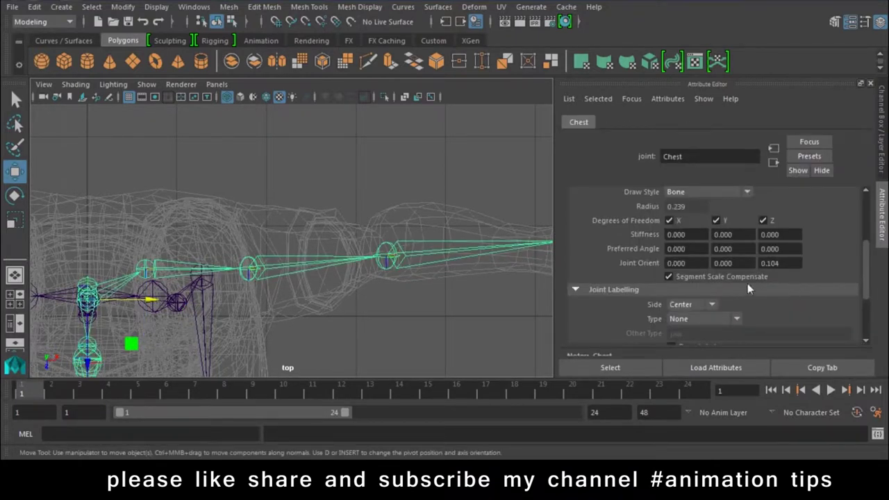
pyautogui.click(303, 265)
pyautogui.click(410, 255)
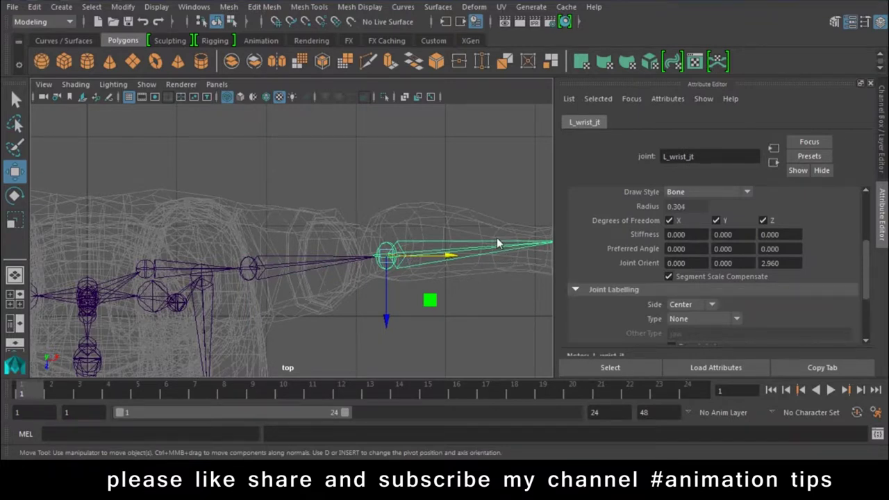
pyautogui.keyDown('alt'); pyautogui.moveTo(494, 293); pyautogui.dragTo(346, 308, button='middle'); pyautogui.keyUp('alt')
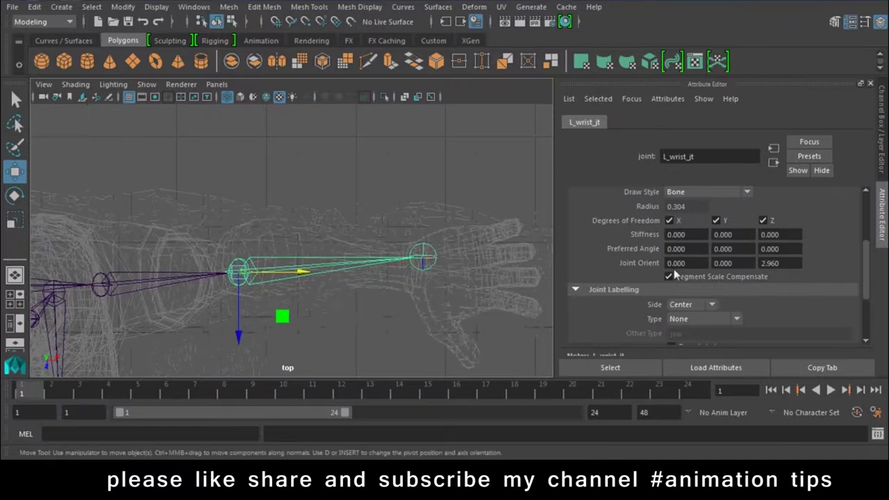
pyautogui.hotkey('ctrl', 'z')
pyautogui.keyDown('ctrl'); pyautogui.moveTo(779, 268); pyautogui.dragTo(614, 241); pyautogui.keyUp('ctrl')
pyautogui.keyDown('ctrl'); pyautogui.moveTo(746, 268); pyautogui.dragTo(112, 291); pyautogui.keyUp('ctrl')
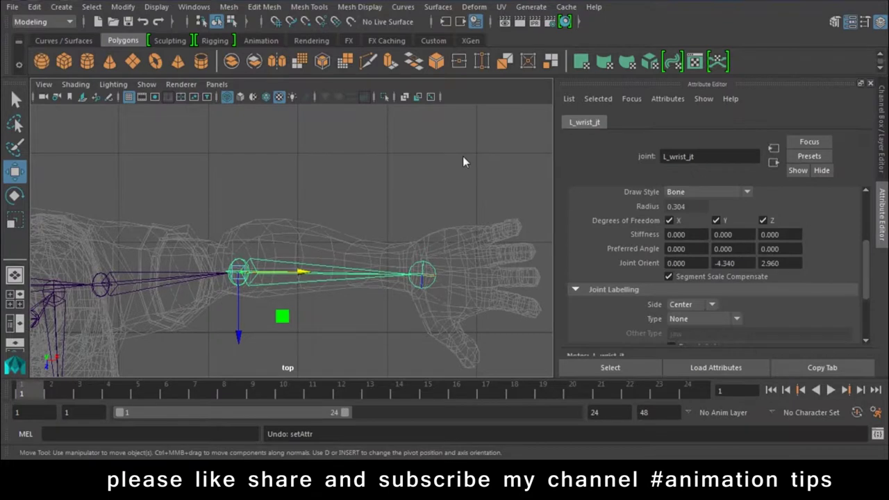
# - Walk up to L_clavicale_jt, keeping its orientation, and view the skeleton in perspective
pyautogui.keyDown('alt'); pyautogui.moveTo(112, 290); pyautogui.dragTo(196, 280, button='middle'); pyautogui.keyUp('alt')
pyautogui.press('Up')
pyautogui.press('Up')
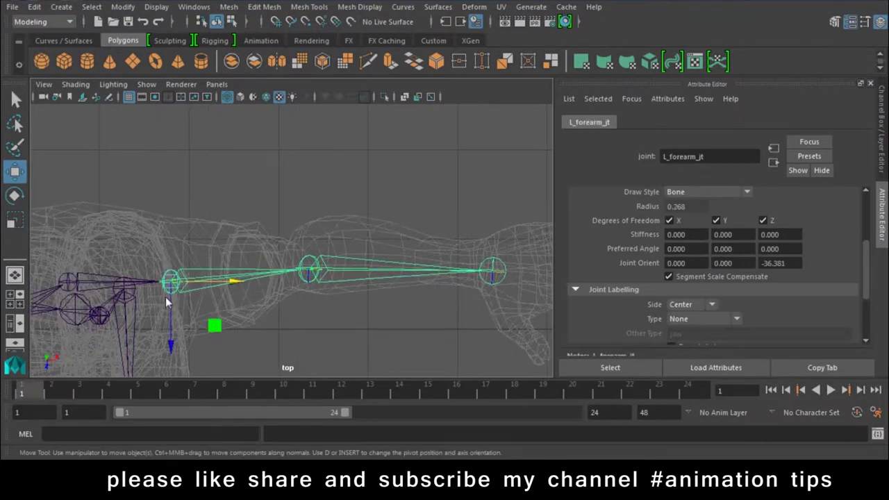
pyautogui.press('Up')
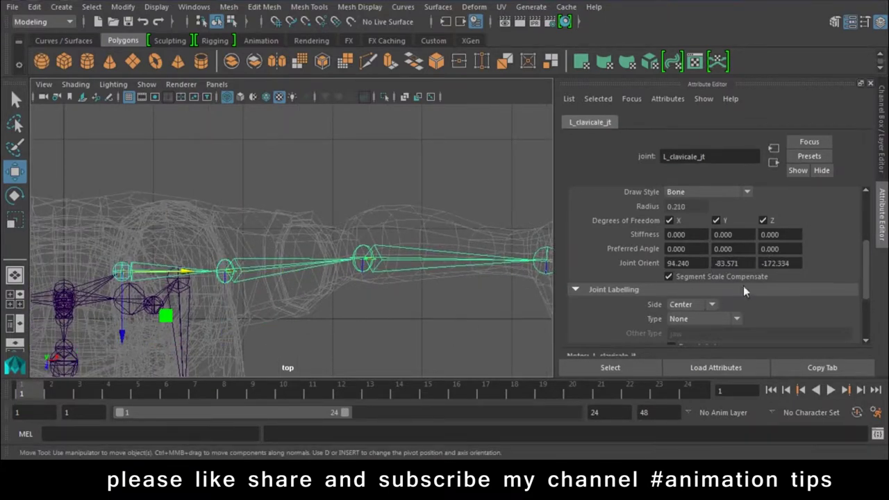
pyautogui.keyDown('ctrl'); pyautogui.moveTo(690, 267); pyautogui.dragTo(550, 257); pyautogui.keyUp('ctrl')
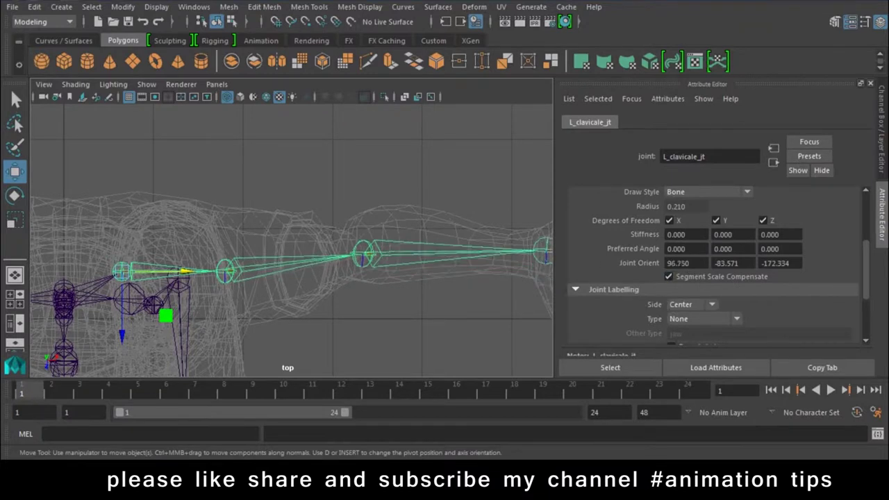
pyautogui.hotkey('ctrl', 'z')
pyautogui.press('space')
pyautogui.press('space')
pyautogui.moveTo(291, 274)
pyautogui.keyDown('alt'); pyautogui.mouseDown()
pyautogui.moveTo(338, 270)
pyautogui.moveTo(386, 295)
pyautogui.moveTo(351, 312)
pyautogui.mouseUp(); pyautogui.keyUp('alt')
pyautogui.hotkey('ctrl', 'z')
pyautogui.hotkey('ctrl', 'z')
pyautogui.hotkey('ctrl', 'z')
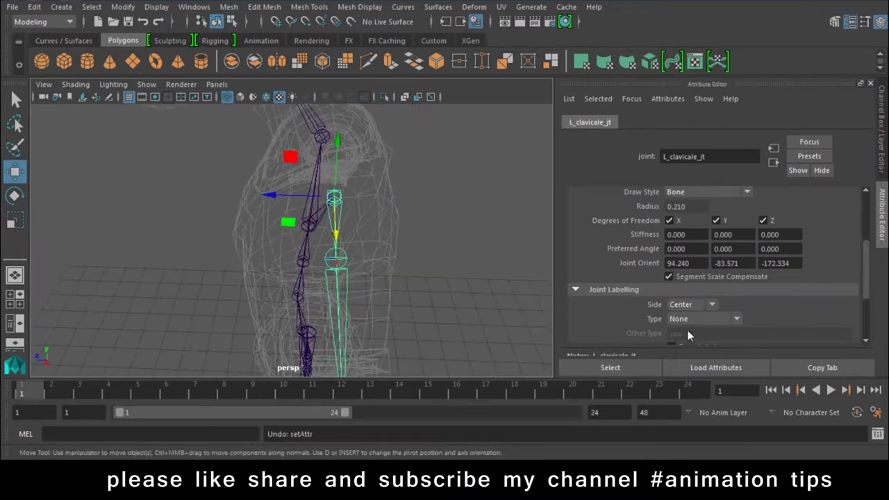
pyautogui.moveTo(347, 296)
pyautogui.keyDown('alt'); pyautogui.mouseDown()
pyautogui.moveTo(334, 318)
pyautogui.moveTo(360, 310)
pyautogui.mouseUp(); pyautogui.keyUp('alt')
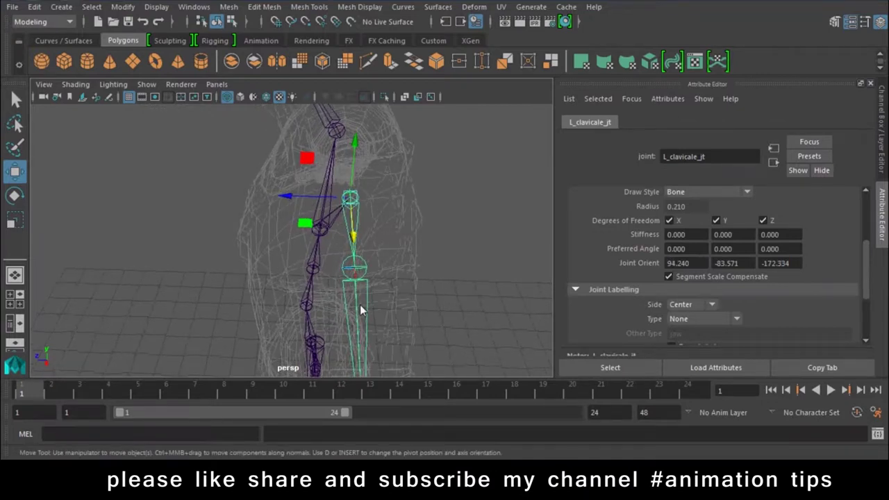
pyautogui.press('e')
pyautogui.moveTo(364, 241); pyautogui.dragTo(383, 233)
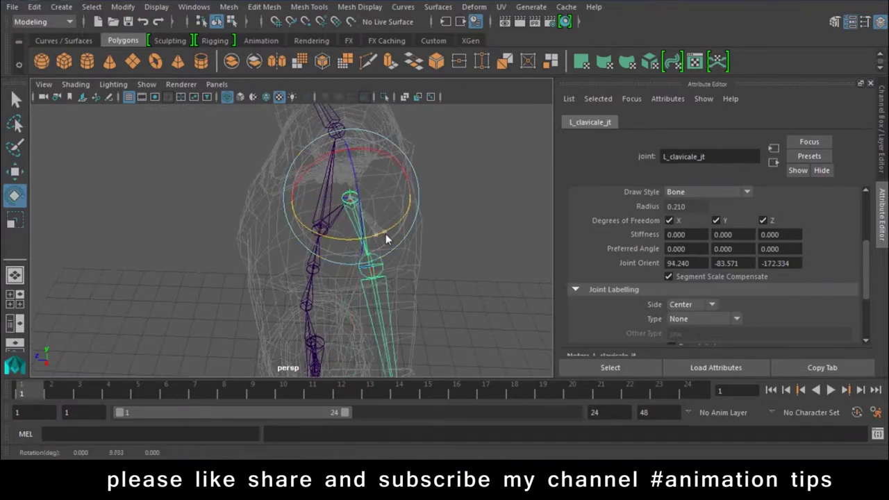
pyautogui.hotkey('ctrl', 'z')
pyautogui.hotkey('ctrl', 'a')
pyautogui.moveTo(487, 220); pyautogui.dragTo(495, 218)
pyautogui.hotkey('ctrl', 'z')
pyautogui.hotkey('ctrl', 'a')
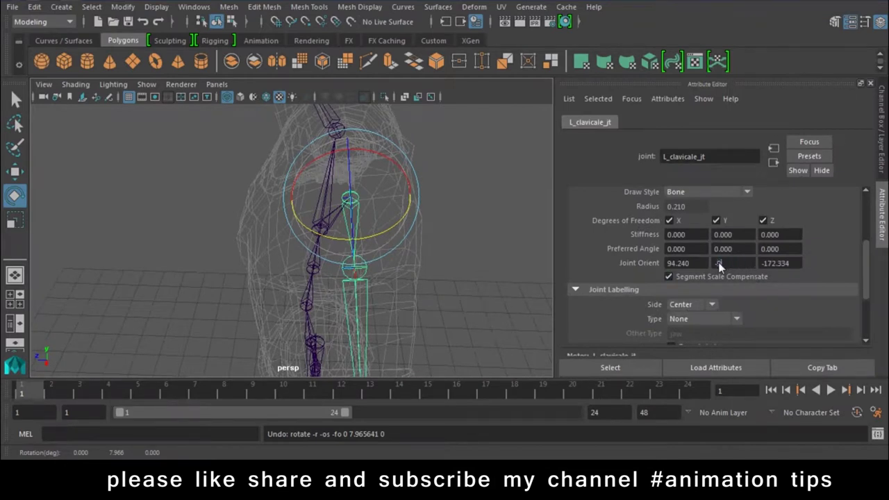
pyautogui.press('Return')
pyautogui.keyDown('alt'); pyautogui.moveTo(392, 266); pyautogui.dragTo(471, 244); pyautogui.keyUp('alt')
pyautogui.hotkey('ctrl', 'z')
pyautogui.moveTo(433, 268)
pyautogui.keyDown('alt'); pyautogui.mouseDown()
pyautogui.moveTo(312, 268)
pyautogui.moveTo(328, 260)
pyautogui.mouseUp(); pyautogui.keyUp('alt')
pyautogui.press('w')
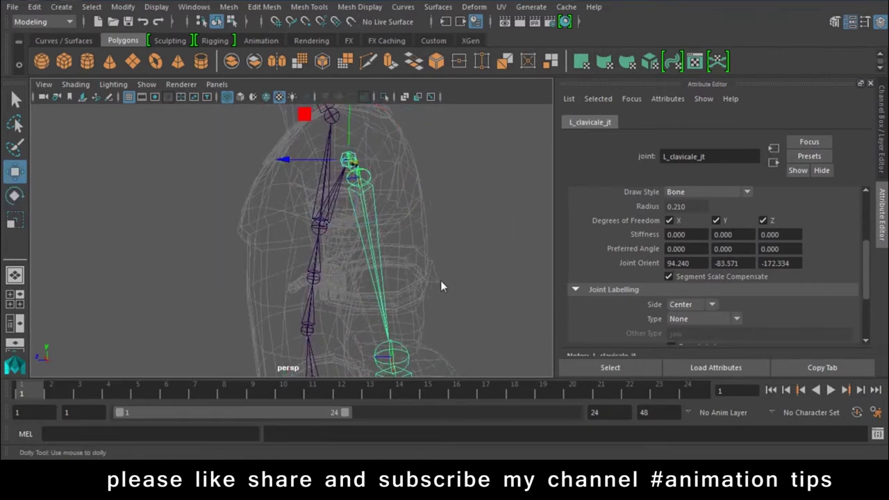
pyautogui.keyDown('alt'); pyautogui.moveTo(440, 281); pyautogui.dragTo(341, 238); pyautogui.keyUp('alt')
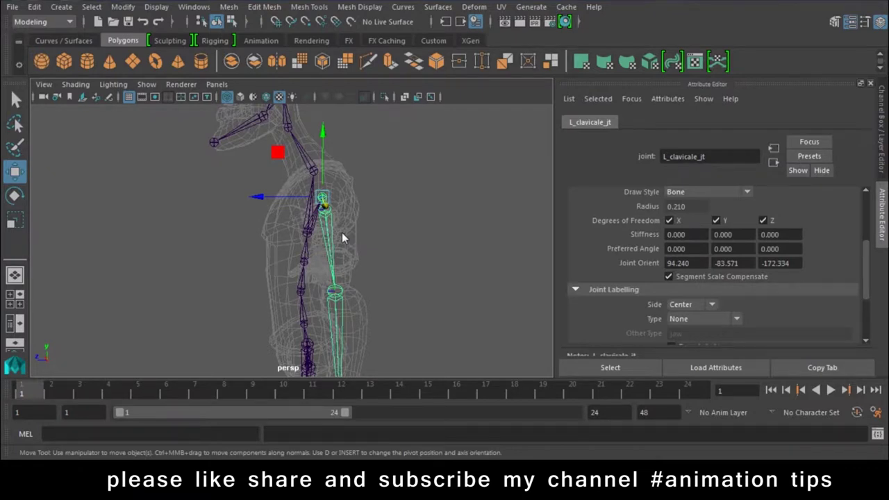
pyautogui.moveTo(440, 234)
pyautogui.keyDown('alt'); pyautogui.mouseDown()
pyautogui.moveTo(405, 271)
pyautogui.moveTo(357, 175)
pyautogui.moveTo(316, 214)
pyautogui.mouseUp(); pyautogui.keyUp('alt')
pyautogui.click(326, 208)
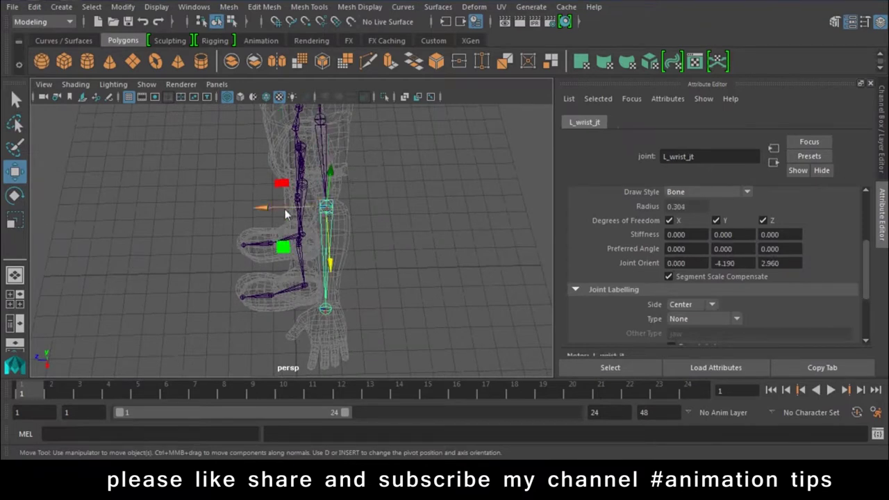
pyautogui.click(331, 309)
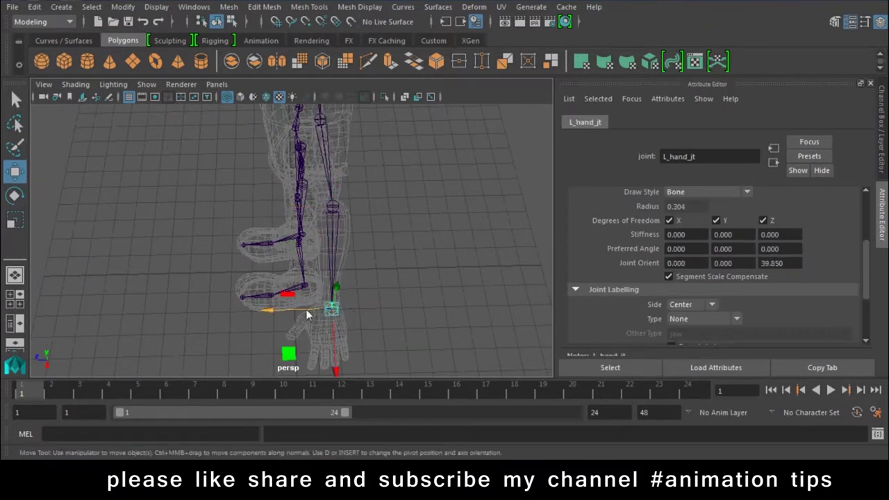
pyautogui.moveTo(370, 182)
pyautogui.keyDown('alt'); pyautogui.mouseDown()
pyautogui.moveTo(378, 199)
pyautogui.moveTo(359, 312)
pyautogui.mouseUp(); pyautogui.keyUp('alt')
pyautogui.click(336, 263)
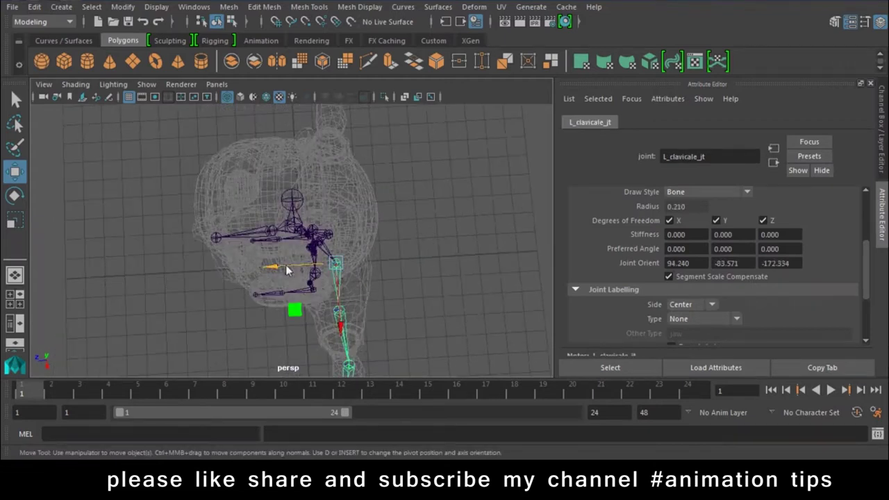
pyautogui.moveTo(287, 263)
pyautogui.keyDown('alt'); pyautogui.mouseDown()
pyautogui.moveTo(349, 244)
pyautogui.moveTo(334, 237)
pyautogui.moveTo(341, 332)
pyautogui.moveTo(302, 326)
pyautogui.mouseUp(); pyautogui.keyUp('alt')
pyautogui.click(345, 325)
pyautogui.keyDown('alt'); pyautogui.moveTo(380, 289); pyautogui.dragTo(389, 248); pyautogui.keyUp('alt')
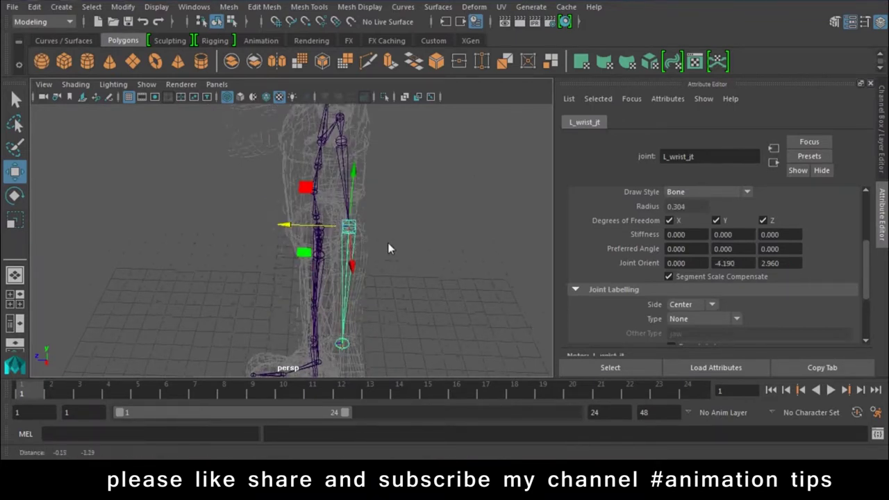
pyautogui.click(342, 340)
pyautogui.press('space')
pyautogui.moveTo(387, 272)
pyautogui.mouseDown()
pyautogui.moveTo(382, 306)
pyautogui.moveTo(274, 292)
pyautogui.mouseUp()
pyautogui.press('space')
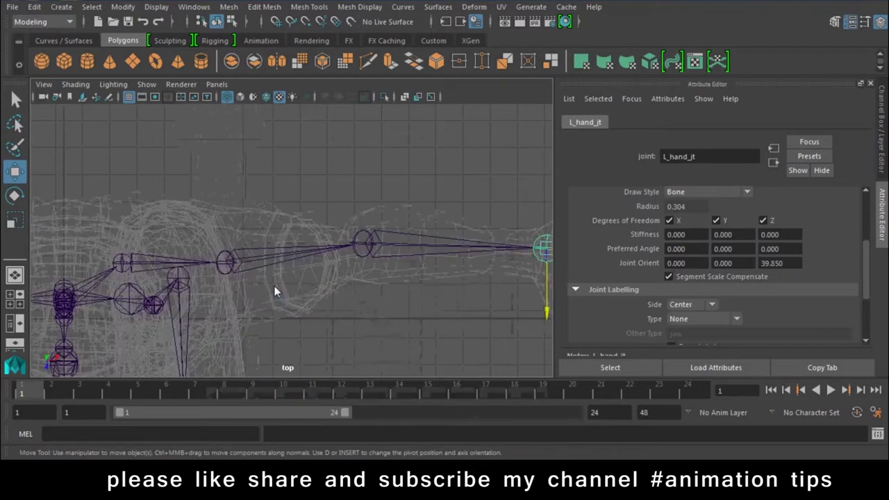
pyautogui.moveTo(396, 303)
pyautogui.keyDown('alt'); pyautogui.mouseDown(button='middle')
pyautogui.moveTo(326, 309)
pyautogui.moveTo(315, 324)
pyautogui.moveTo(381, 296)
pyautogui.mouseUp(button='middle'); pyautogui.keyUp('alt')
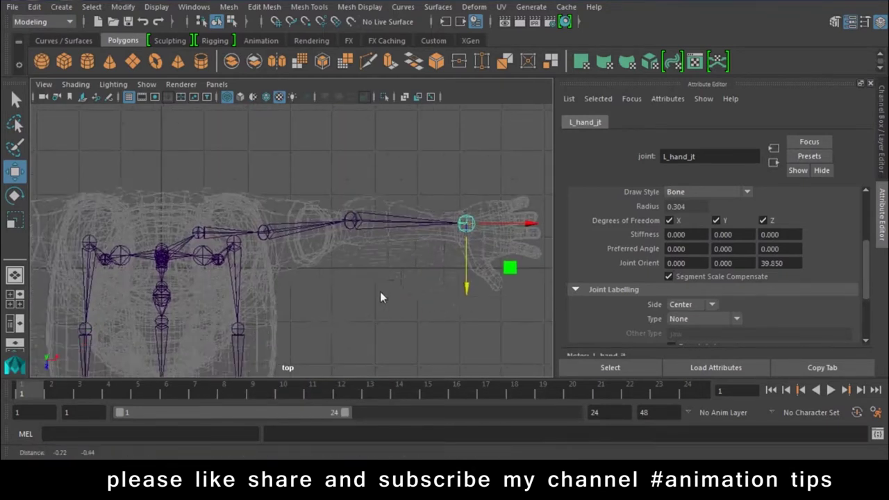
pyautogui.press('space')
pyautogui.moveTo(382, 290)
pyautogui.mouseDown()
pyautogui.moveTo(354, 330)
pyautogui.moveTo(490, 307)
pyautogui.mouseUp()
pyautogui.moveTo(490, 307)
pyautogui.keyDown('alt'); pyautogui.mouseDown(button='right')
pyautogui.moveTo(322, 247)
pyautogui.moveTo(306, 263)
pyautogui.mouseUp(button='right'); pyautogui.keyUp('alt')
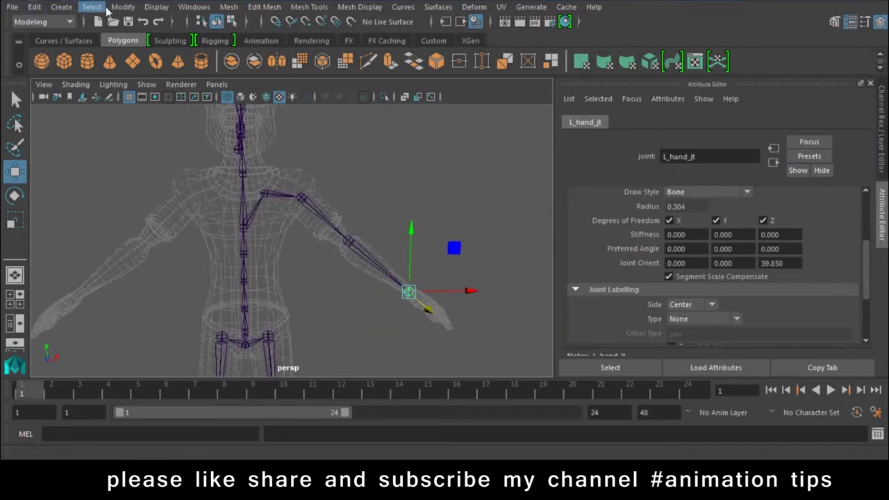
# - Set the joint display scale to 2.53 and close the settings
pyautogui.click(156, 7)
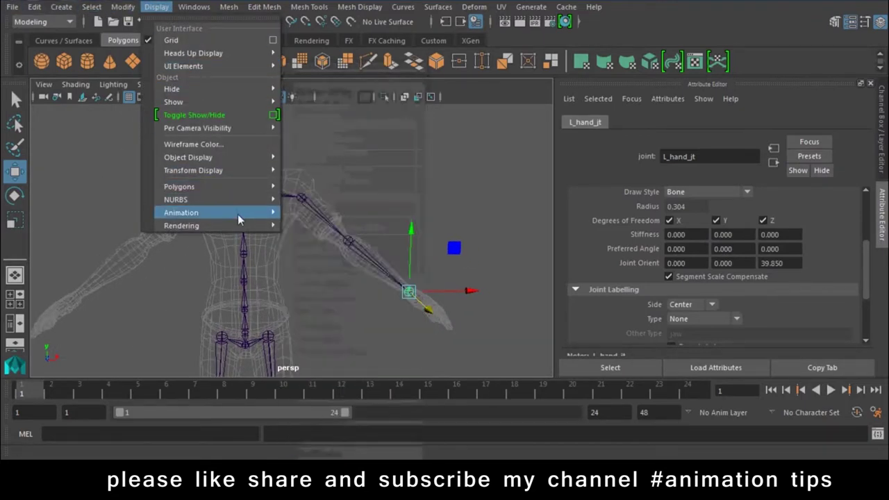
pyautogui.moveTo(182, 212)
pyautogui.click(339, 266)
pyautogui.moveTo(363, 186)
pyautogui.mouseDown()
pyautogui.moveTo(386, 188)
pyautogui.moveTo(368, 199)
pyautogui.mouseUp()
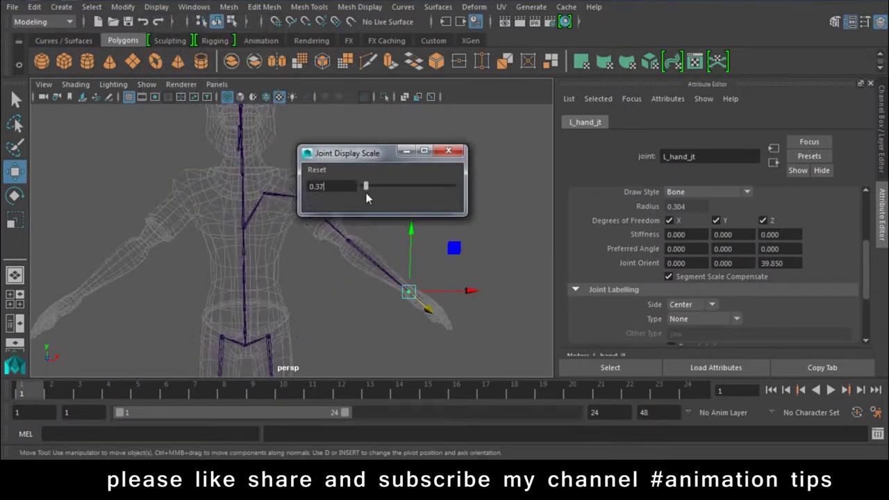
pyautogui.click(449, 151)
# - Select L_wrist_jt, show it in the Channel Box, check the Joint Size display option, and deselect
pyautogui.scroll(3, 404, 317)
pyautogui.click(416, 267)
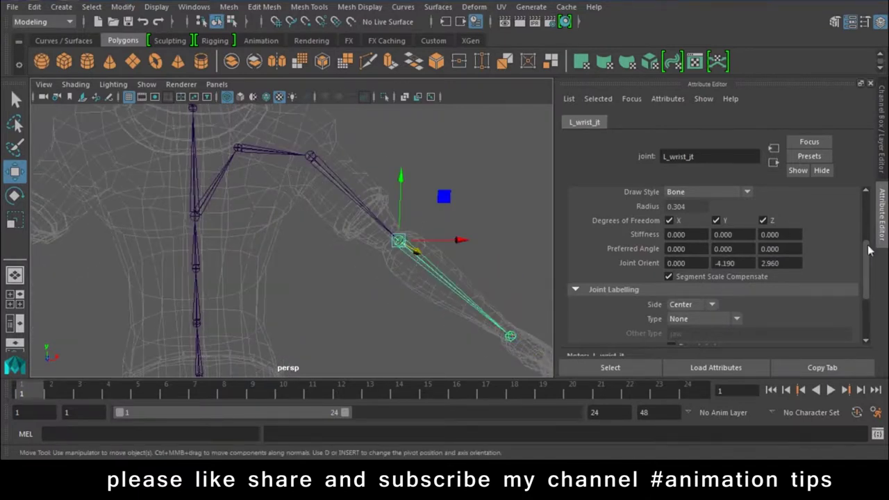
pyautogui.click(884, 153)
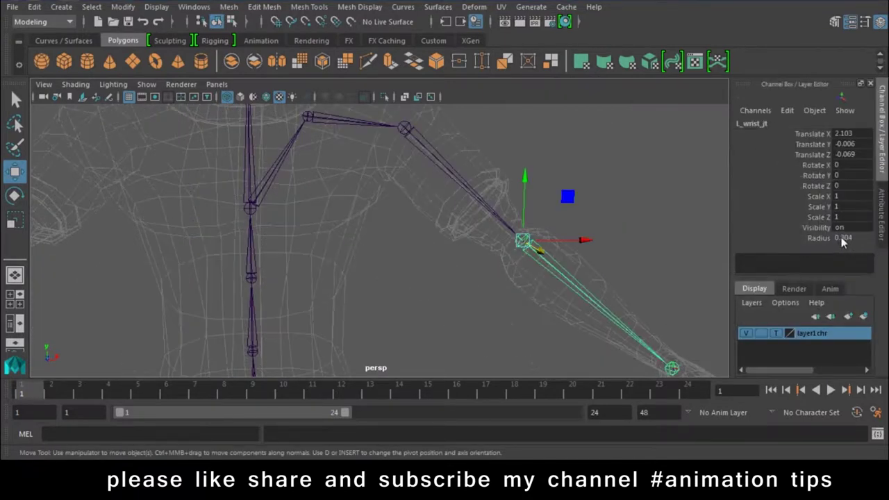
pyautogui.scroll(-2, 368, 226)
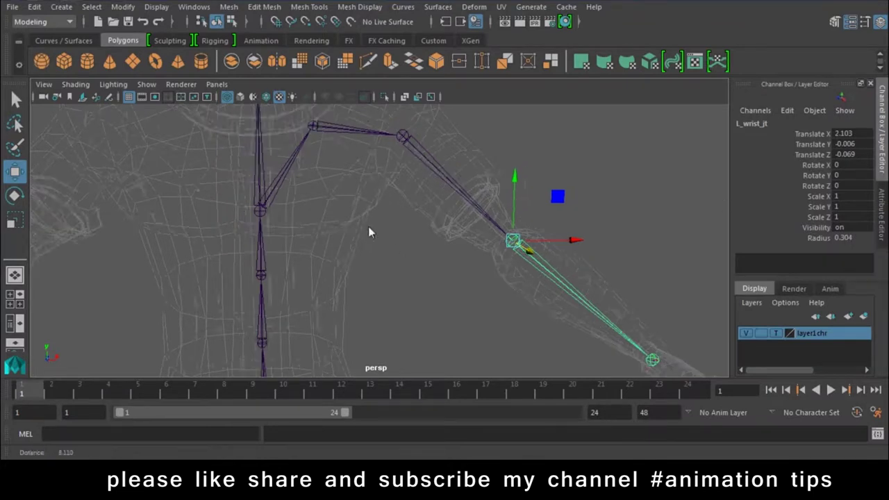
pyautogui.scroll(-2, 368, 226)
pyautogui.click(157, 6)
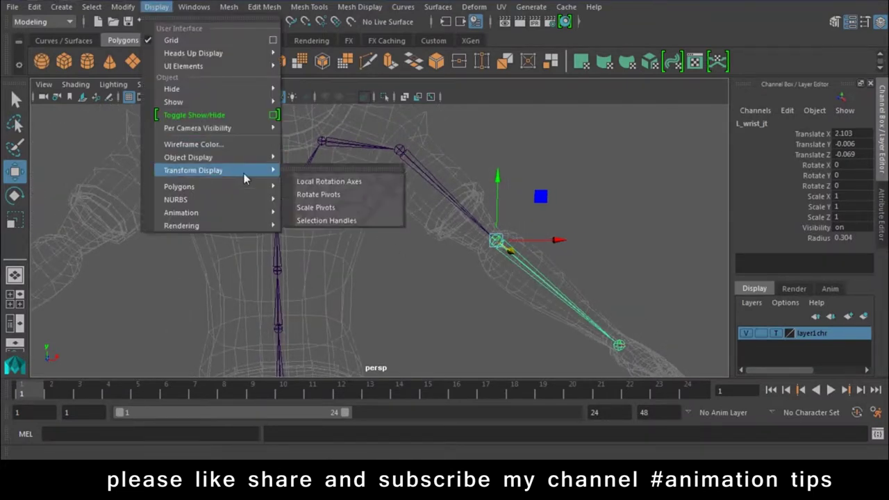
pyautogui.moveTo(181, 213)
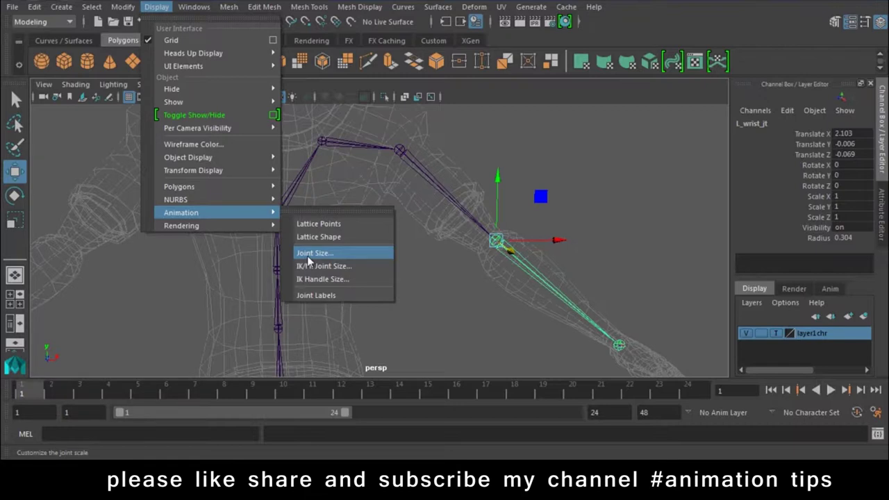
pyautogui.click(528, 187)
# - Switch to the top view and frame the character's left hand
pyautogui.keyDown('alt'); pyautogui.moveTo(631, 332); pyautogui.dragTo(466, 221, button='right'); pyautogui.keyUp('alt')
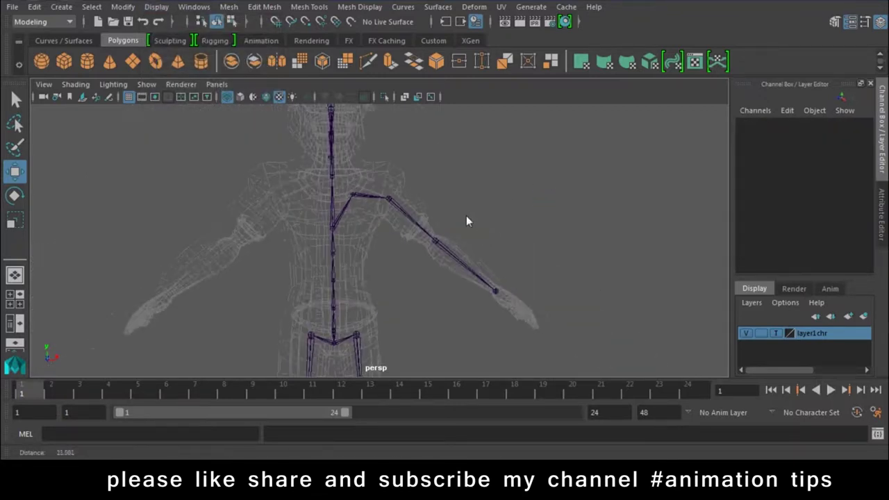
pyautogui.keyDown('alt'); pyautogui.moveTo(466, 220); pyautogui.dragTo(452, 271); pyautogui.keyUp('alt')
pyautogui.press('space')
pyautogui.moveTo(552, 201); pyautogui.dragTo(478, 205)
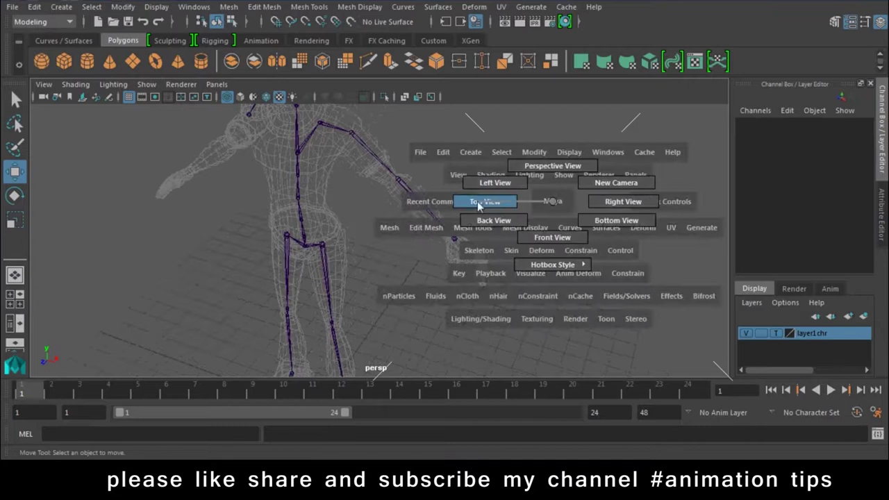
pyautogui.keyDown('alt'); pyautogui.moveTo(520, 252); pyautogui.dragTo(691, 377, button='right'); pyautogui.keyUp('alt')
pyautogui.keyDown('alt'); pyautogui.moveTo(444, 281); pyautogui.dragTo(391, 235, button='middle'); pyautogui.keyUp('alt')
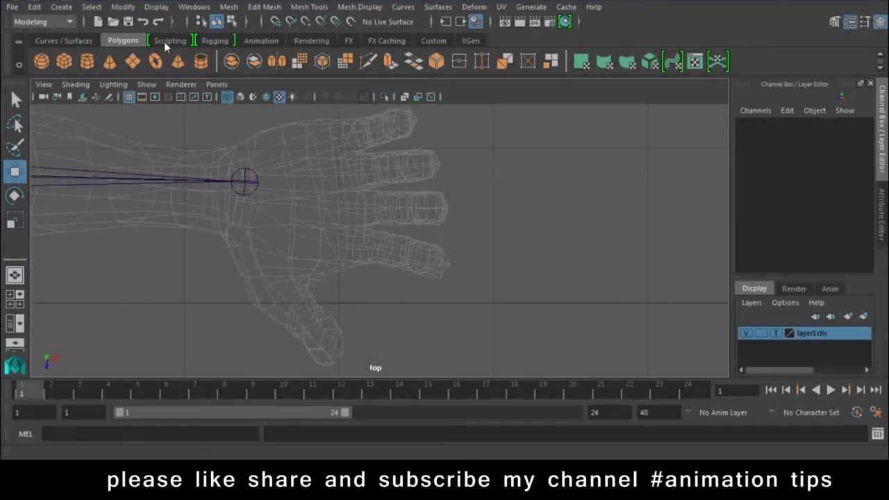
# - Draw a trial three-joint finger chain with the Joint Tool, then delete it as oversized
pyautogui.click(214, 40)
pyautogui.click(63, 61)
pyautogui.keyDown('alt'); pyautogui.moveTo(235, 145); pyautogui.dragTo(596, 360, button='right'); pyautogui.keyUp('alt')
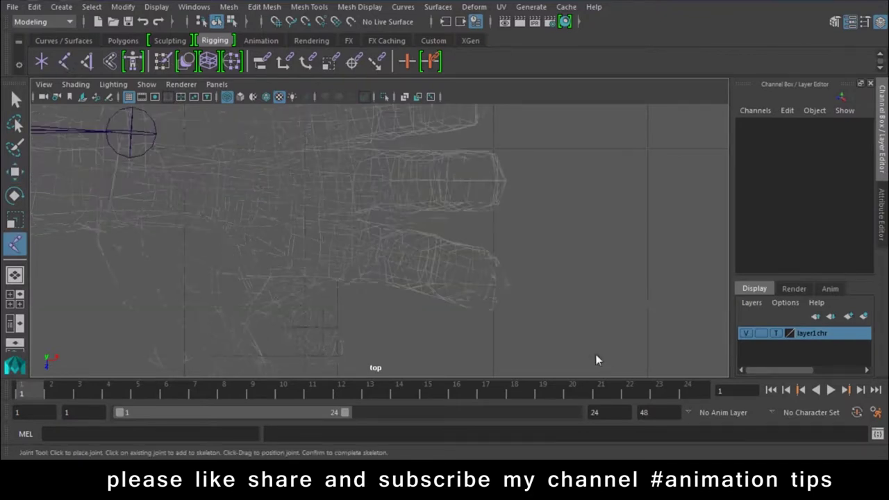
pyautogui.click(347, 247)
pyautogui.click(420, 263)
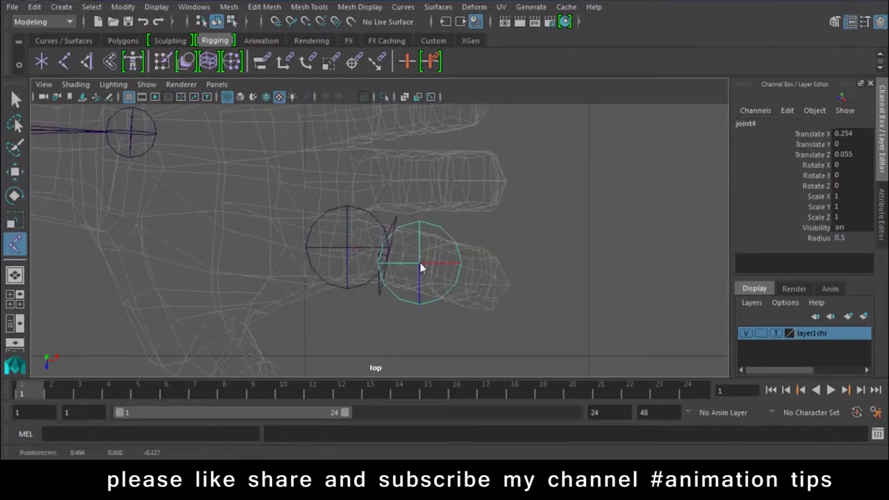
pyautogui.click(479, 280)
pyautogui.press('Return')
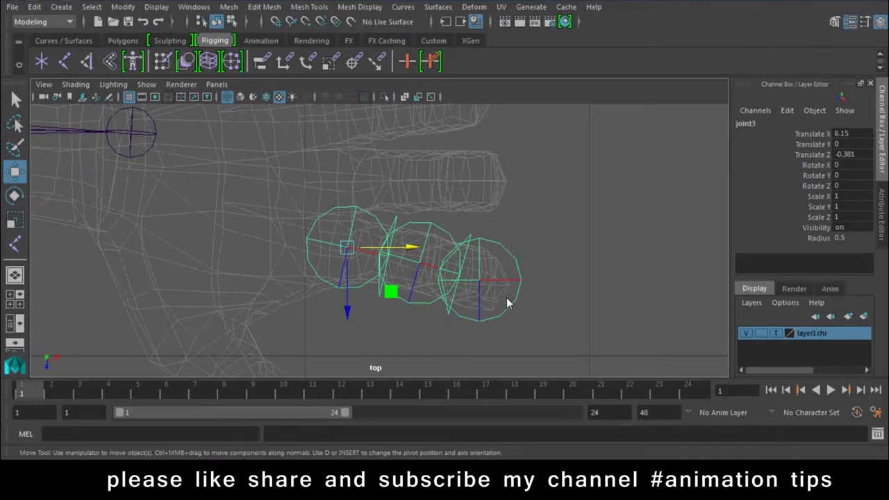
pyautogui.press('Delete')
# - Set the Joint Tool's Short bone radius to 0.1
pyautogui.click(61, 59)
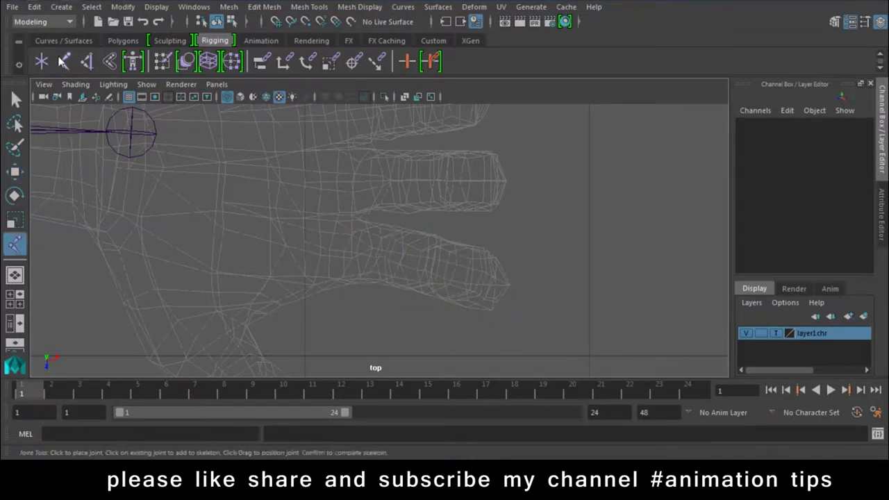
pyautogui.doubleClick(62, 64)
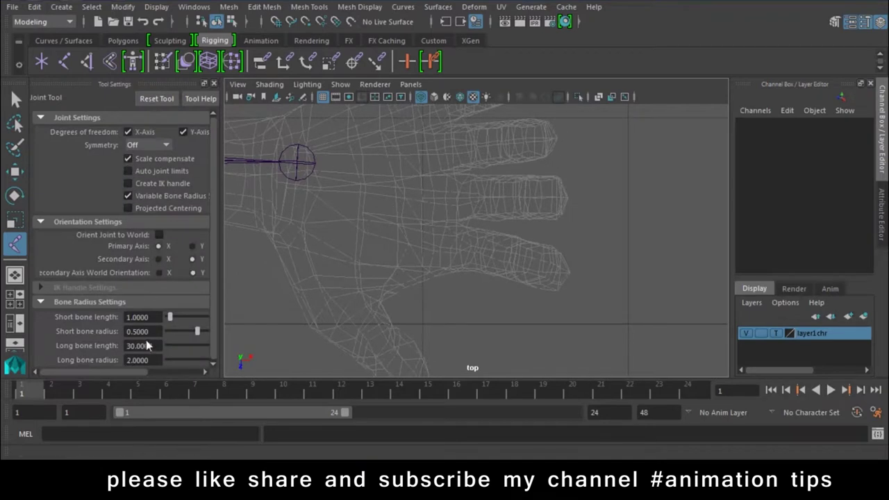
pyautogui.doubleClick(137, 331)
pyautogui.write('0.1')
pyautogui.press('Return')
pyautogui.click(214, 83)
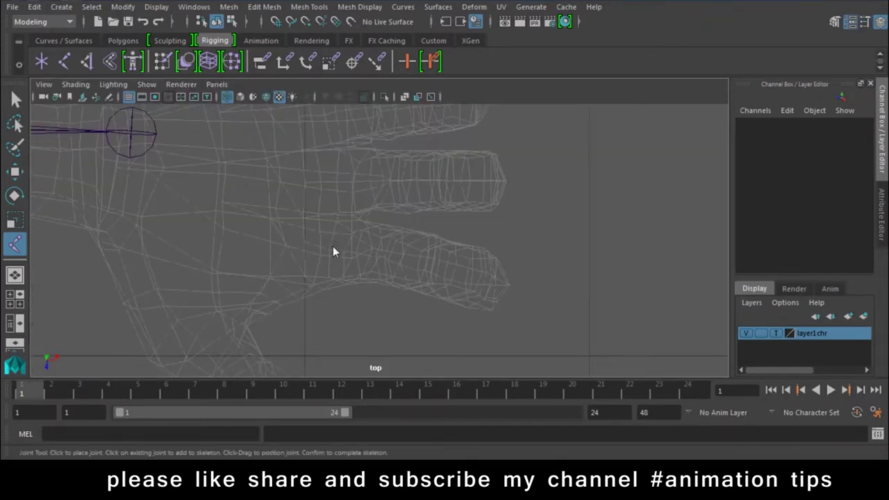
# - Draw a new three-joint chain along the left index finger
pyautogui.click(335, 247)
pyautogui.click(407, 261)
pyautogui.click(451, 272)
pyautogui.press('Return')
# - In the front view, raise the finger chain in Y up to the hand's height
pyautogui.press('space')
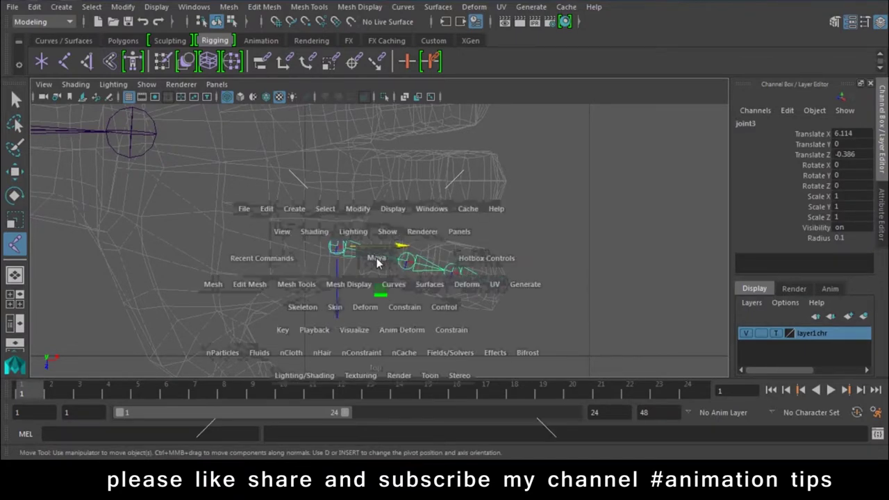
pyautogui.moveTo(373, 257); pyautogui.dragTo(375, 287)
pyautogui.keyDown('alt'); pyautogui.moveTo(593, 369); pyautogui.dragTo(429, 291, button='right'); pyautogui.keyUp('alt')
pyautogui.scroll(2, 458, 286)
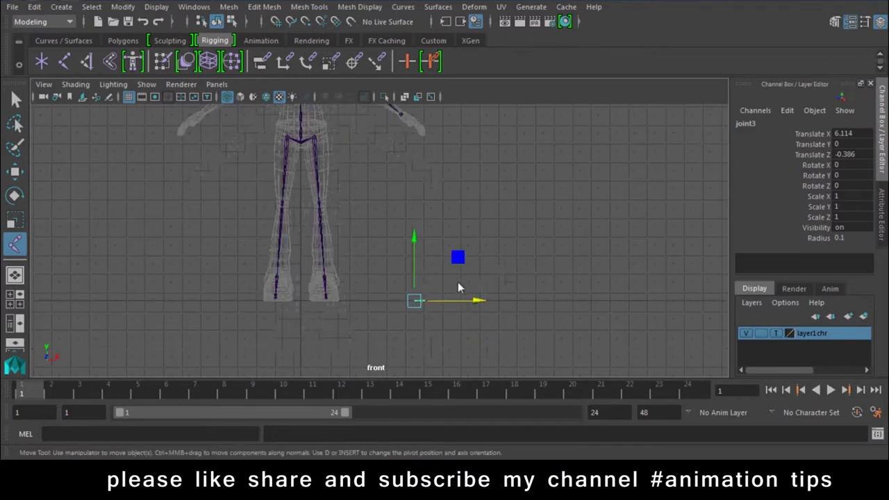
pyautogui.moveTo(416, 244); pyautogui.dragTo(428, 78)
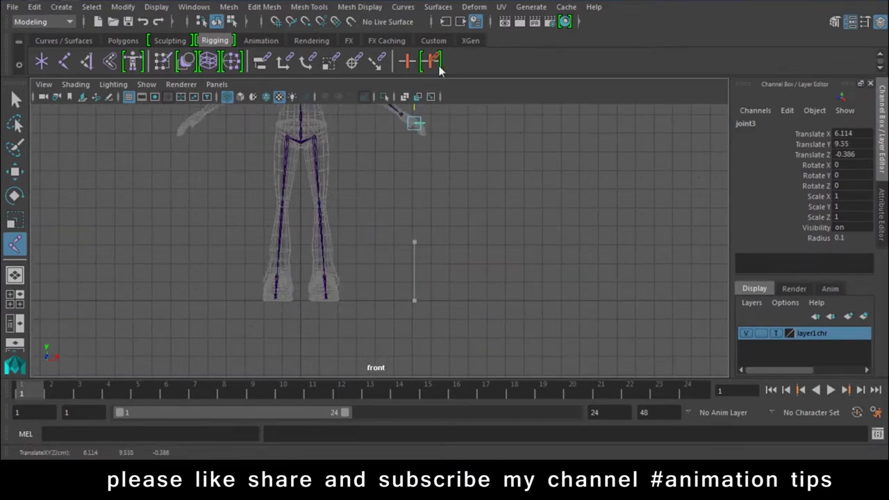
pyautogui.press('f')
pyautogui.scroll(-3, 358, 229)
# - In the perspective view, lower joint4 and joint5 along Y into the finger
pyautogui.press('space')
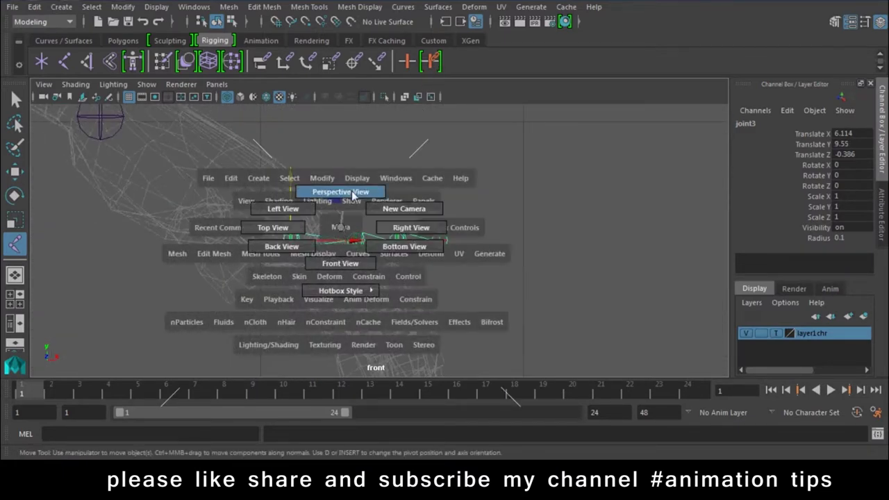
pyautogui.click(354, 196)
pyautogui.scroll(3, 373, 278)
pyautogui.scroll(2, 353, 276)
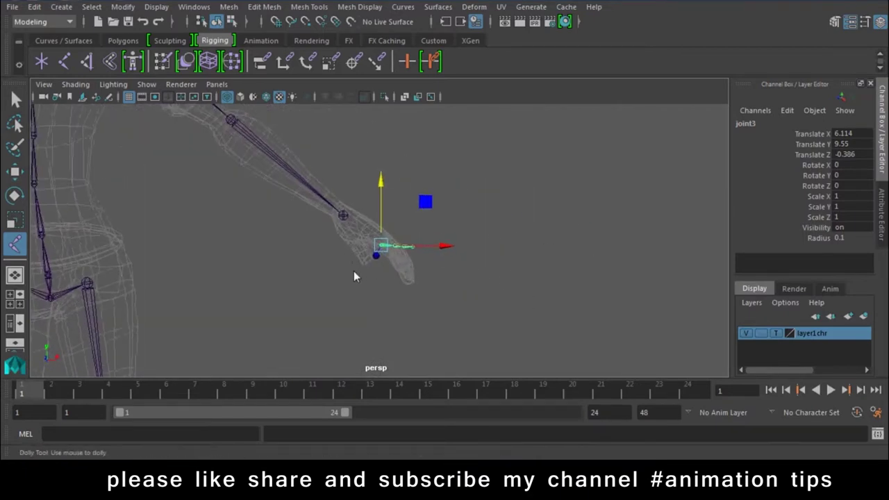
pyautogui.moveTo(354, 276)
pyautogui.keyDown('alt'); pyautogui.mouseDown()
pyautogui.moveTo(331, 199)
pyautogui.moveTo(308, 168)
pyautogui.mouseUp(); pyautogui.keyUp('alt')
pyautogui.click(367, 215)
pyautogui.moveTo(365, 174); pyautogui.dragTo(415, 238)
pyautogui.press('Down')
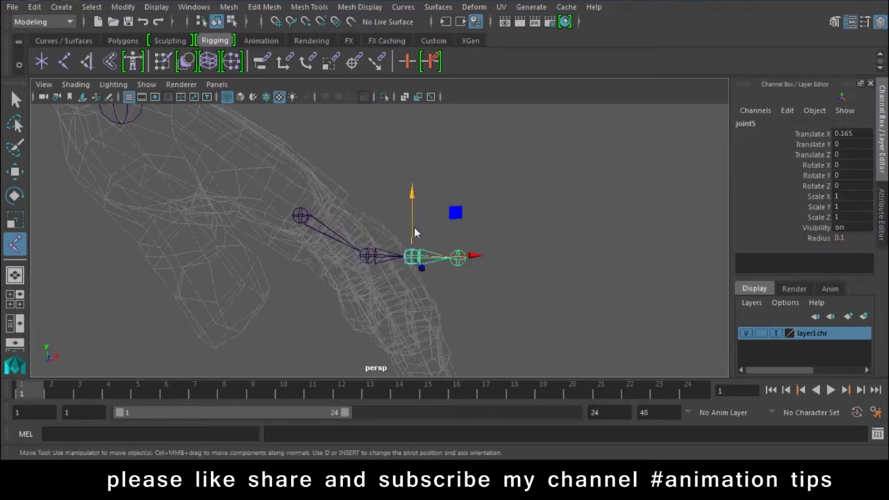
pyautogui.moveTo(413, 200)
pyautogui.mouseDown()
pyautogui.moveTo(416, 264)
pyautogui.moveTo(439, 254)
pyautogui.moveTo(440, 280)
pyautogui.moveTo(488, 339)
pyautogui.moveTo(478, 356)
pyautogui.moveTo(402, 263)
pyautogui.moveTo(341, 281)
pyautogui.moveTo(559, 308)
pyautogui.moveTo(362, 206)
pyautogui.moveTo(536, 341)
pyautogui.moveTo(386, 189)
pyautogui.moveTo(382, 225)
pyautogui.mouseUp()
# - Nudge the chain's root joint slightly along Z and select the fingertip joint
pyautogui.click(464, 292)
pyautogui.click(449, 283)
pyautogui.click(355, 209)
pyautogui.moveTo(308, 222)
pyautogui.mouseDown()
pyautogui.moveTo(420, 242)
pyautogui.moveTo(402, 240)
pyautogui.mouseUp()
pyautogui.click(364, 325)
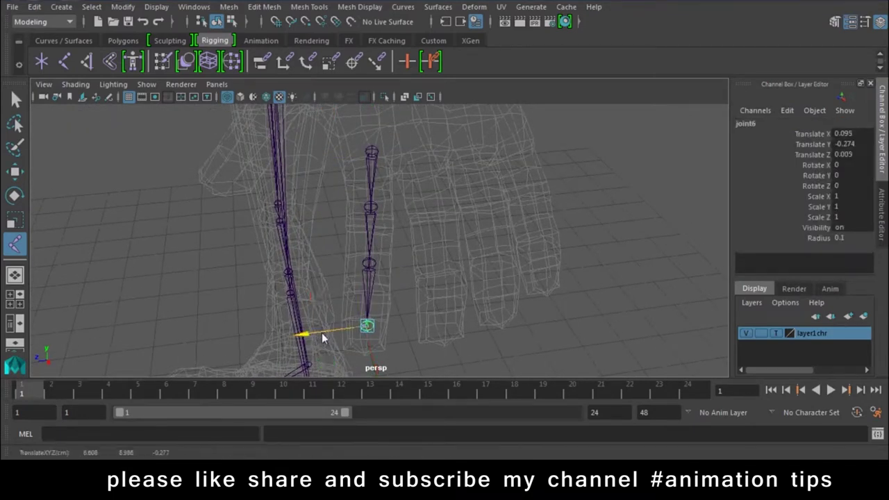
# - Lower the fingertip joint and joint5 to fit inside the finger
pyautogui.moveTo(369, 282)
pyautogui.mouseDown()
pyautogui.moveTo(366, 303)
pyautogui.moveTo(458, 341)
pyautogui.mouseUp()
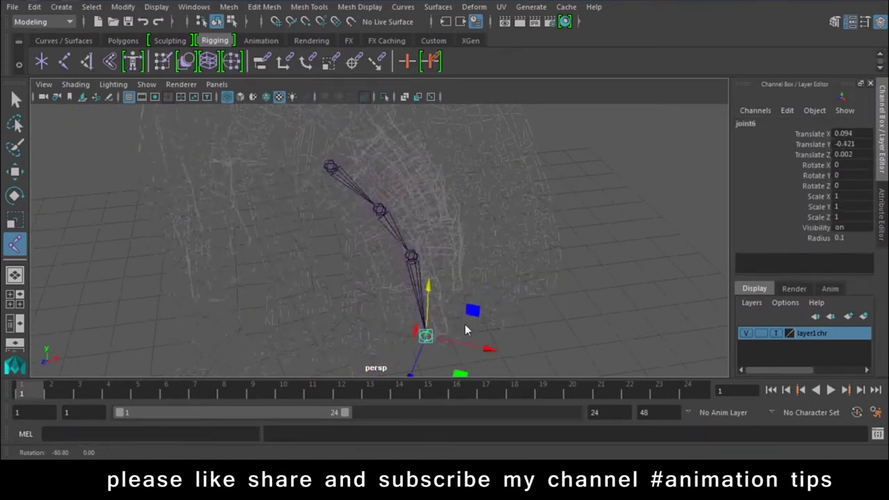
pyautogui.click(431, 258)
pyautogui.moveTo(431, 258)
pyautogui.keyDown('alt'); pyautogui.mouseDown()
pyautogui.moveTo(426, 291)
pyautogui.moveTo(470, 294)
pyautogui.mouseUp(); pyautogui.keyUp('alt')
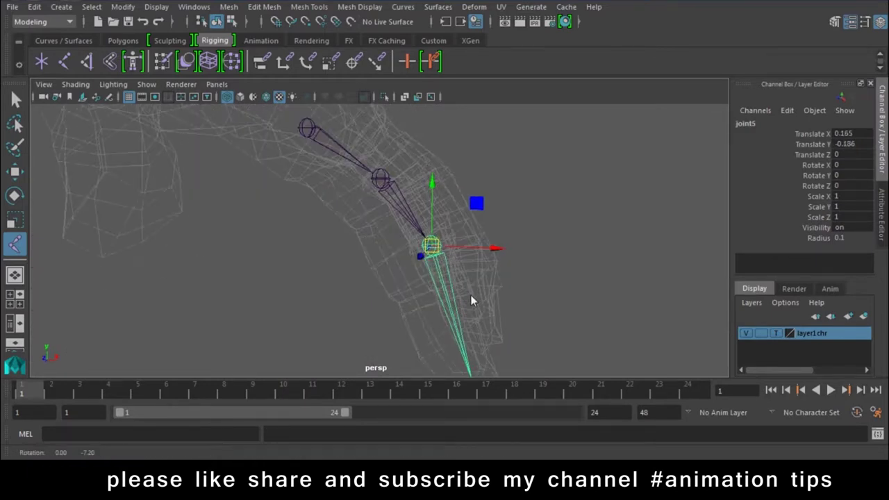
pyautogui.moveTo(431, 246); pyautogui.dragTo(440, 282)
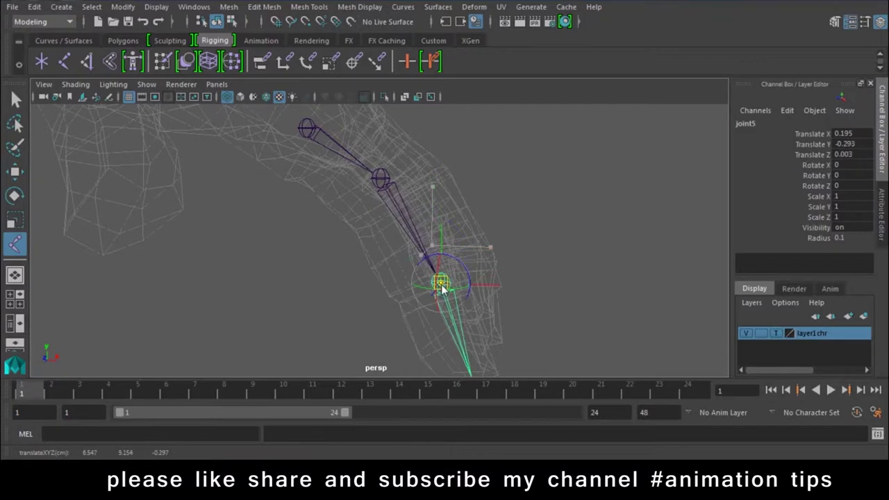
# - Reposition joint4 inside the finger without moving its children
pyautogui.click(380, 182)
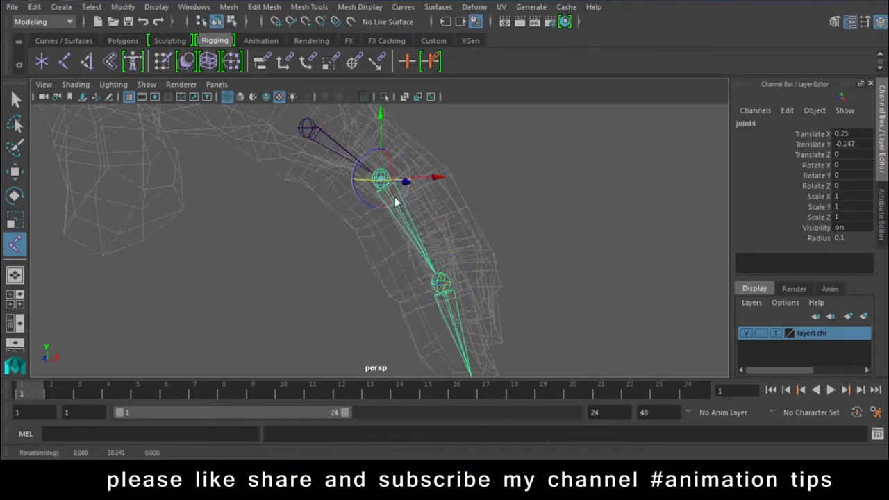
pyautogui.keyDown('alt'); pyautogui.moveTo(375, 221); pyautogui.dragTo(391, 228); pyautogui.keyUp('alt')
pyautogui.press('d')
pyautogui.moveTo(397, 179); pyautogui.dragTo(460, 200)
pyautogui.keyDown('alt'); pyautogui.moveTo(360, 171); pyautogui.dragTo(282, 256); pyautogui.keyUp('alt')
# - Move root joint3 on its own to 6.186, 9.573, -0.387 at the finger's base
pyautogui.click(324, 175)
pyautogui.moveTo(326, 236)
pyautogui.keyDown('alt'); pyautogui.mouseDown()
pyautogui.moveTo(403, 197)
pyautogui.moveTo(386, 191)
pyautogui.moveTo(387, 200)
pyautogui.mouseUp(); pyautogui.keyUp('alt')
pyautogui.click(378, 194)
pyautogui.click(312, 187)
pyautogui.press('d')
pyautogui.click(459, 189)
pyautogui.moveTo(459, 189)
pyautogui.keyDown('alt'); pyautogui.mouseDown()
pyautogui.moveTo(376, 226)
pyautogui.moveTo(314, 225)
pyautogui.mouseUp(); pyautogui.keyUp('alt')
pyautogui.click(368, 173)
pyautogui.moveTo(372, 211); pyautogui.dragTo(374, 215)
pyautogui.moveTo(313, 186); pyautogui.dragTo(308, 184)
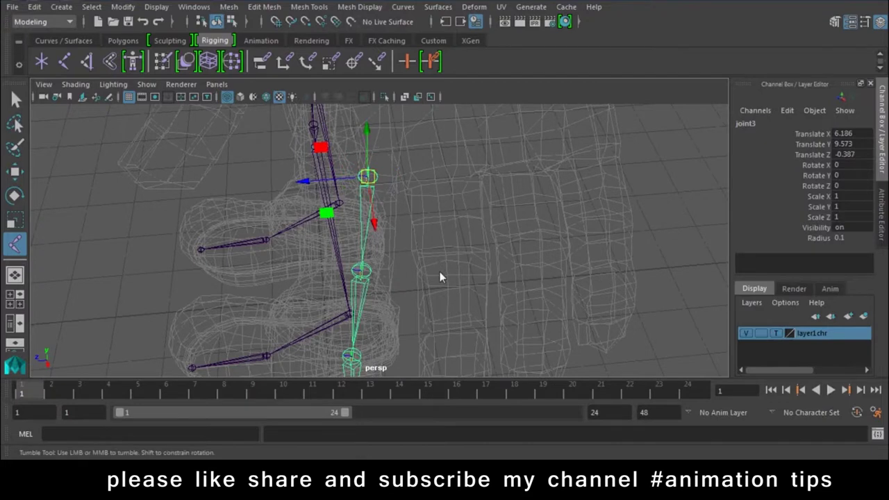
# - Slide joint6 toward the fingertip, then select the root joint for renaming
pyautogui.keyDown('alt'); pyautogui.moveTo(440, 271); pyautogui.dragTo(422, 291); pyautogui.keyUp('alt')
pyautogui.keyDown('alt'); pyautogui.moveTo(421, 291); pyautogui.dragTo(444, 229, button='middle'); pyautogui.keyUp('alt')
pyautogui.click(352, 300)
pyautogui.press('Insert')
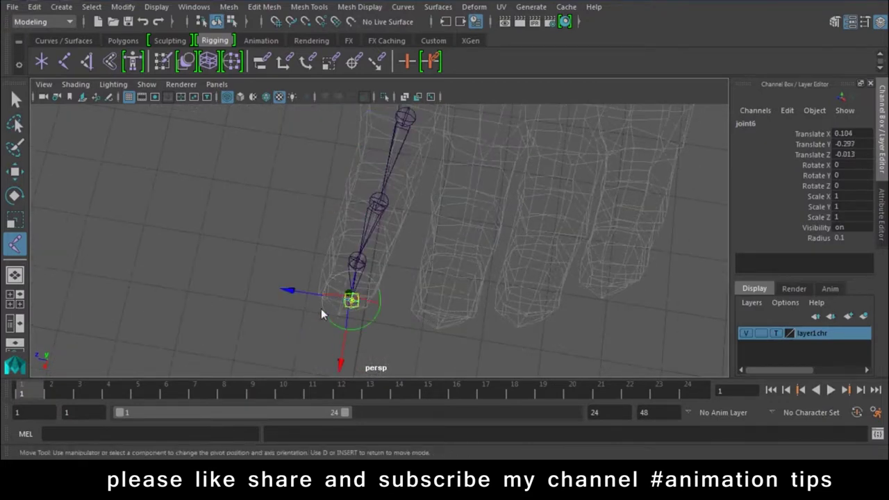
pyautogui.moveTo(304, 294); pyautogui.dragTo(293, 287)
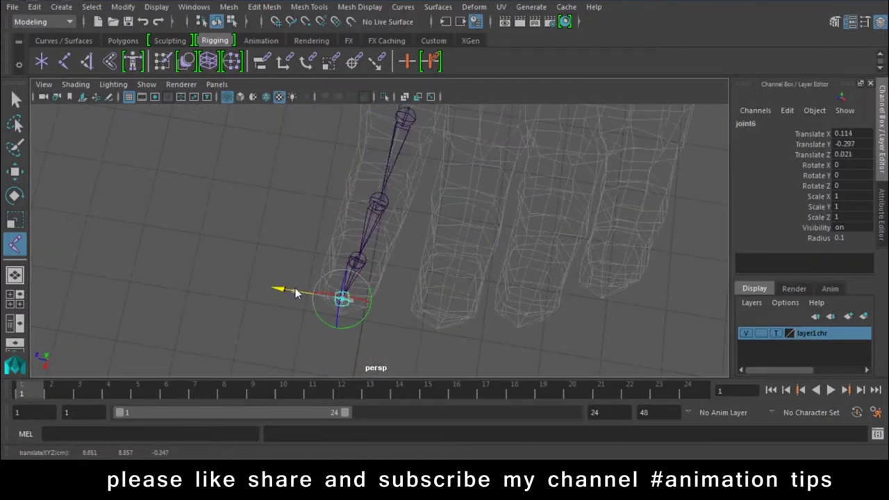
pyautogui.click(241, 316)
pyautogui.moveTo(242, 321)
pyautogui.keyDown('alt'); pyautogui.mouseDown()
pyautogui.moveTo(341, 271)
pyautogui.moveTo(477, 270)
pyautogui.moveTo(476, 241)
pyautogui.moveTo(312, 262)
pyautogui.moveTo(397, 220)
pyautogui.moveTo(382, 165)
pyautogui.moveTo(431, 292)
pyautogui.moveTo(523, 271)
pyautogui.mouseUp(); pyautogui.keyUp('alt')
pyautogui.click(375, 151)
pyautogui.doubleClick(761, 125)
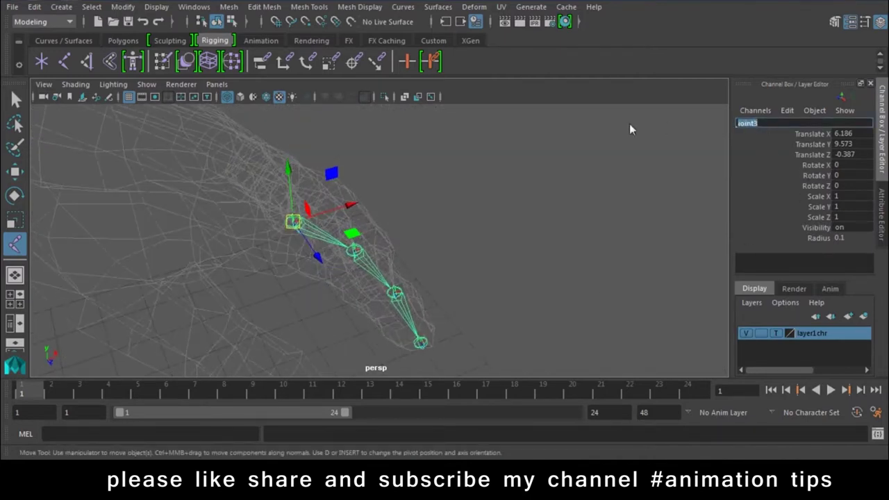
# - Name the first two finger joints L_index1 and L_index2
pyautogui.press('BackSpace')
pyautogui.write('L')
pyautogui.write('_index')
pyautogui.press('Return')
pyautogui.press('Return')
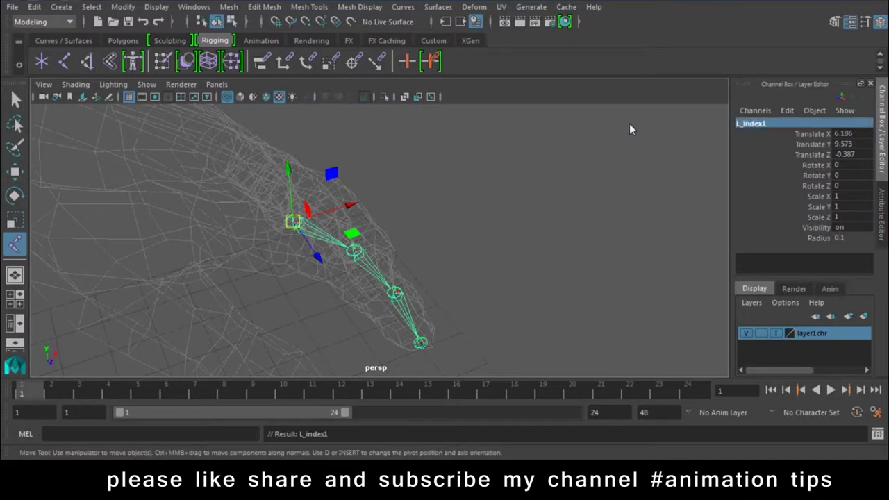
pyautogui.press('Down')
pyautogui.doubleClick(763, 123)
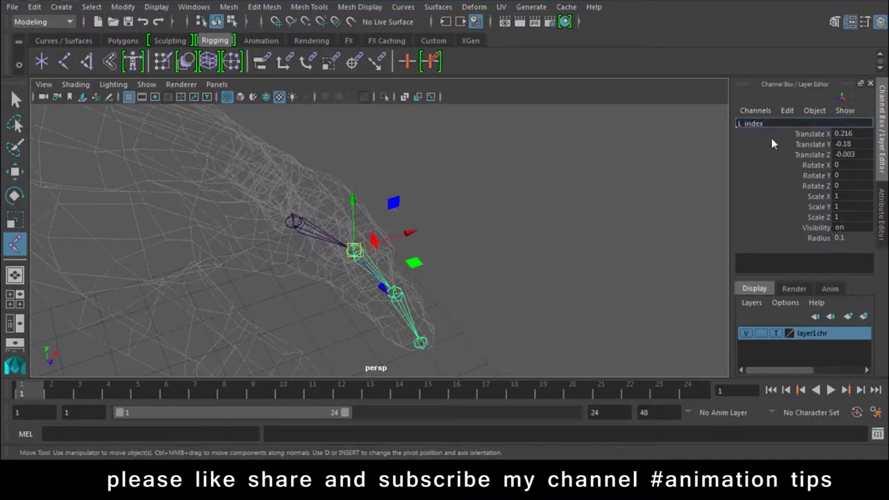
pyautogui.press('Return')
# - Rename joint5 to L_index3
pyautogui.click(398, 311)
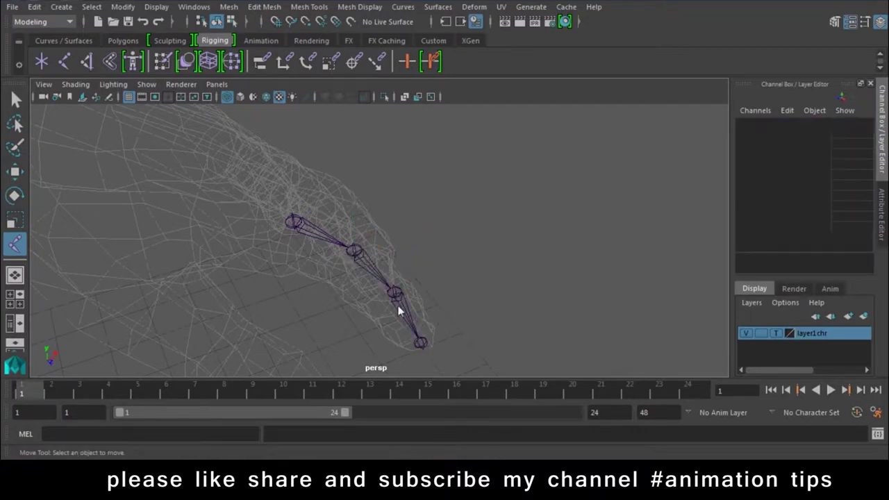
pyautogui.click(398, 311)
pyautogui.doubleClick(754, 124)
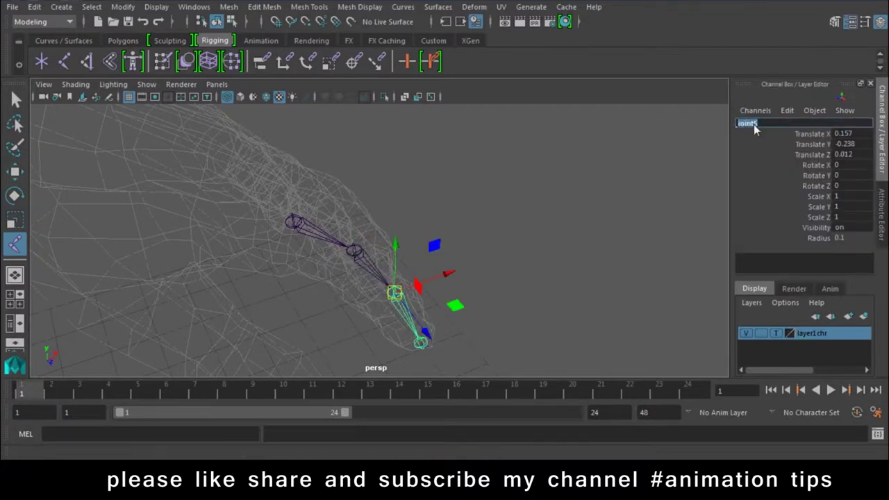
pyautogui.write('L_index3')
pyautogui.press('Return')
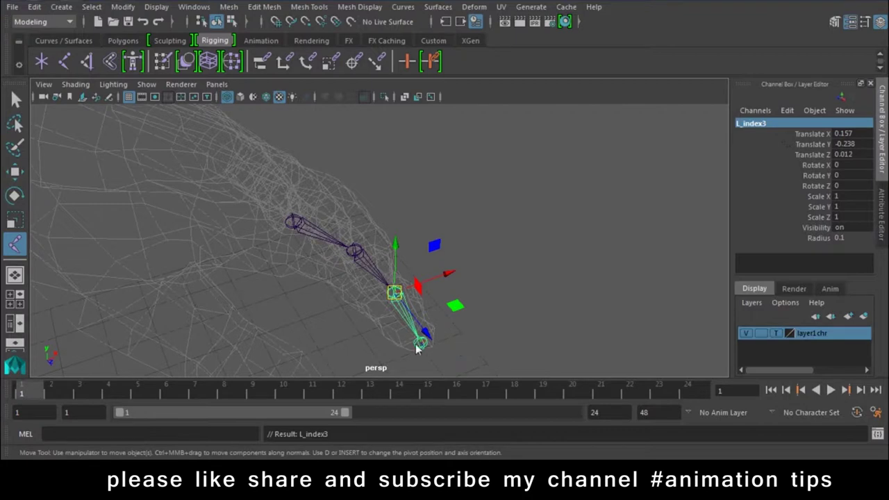
# - Rename the fingertip joint to L_index4, deselect, and turn toward another finger
pyautogui.press('w')
pyautogui.click(420, 342)
pyautogui.doubleClick(771, 120)
pyautogui.write('L_index4')
pyautogui.press('Return')
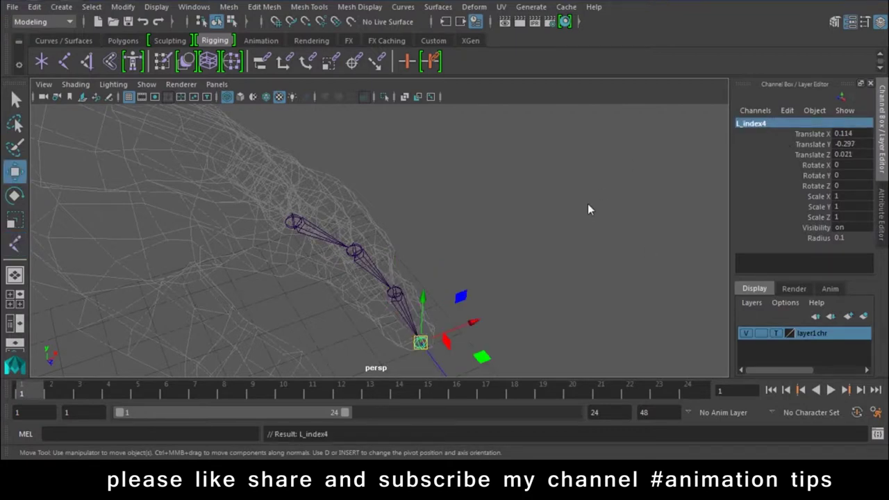
pyautogui.click(588, 204)
pyautogui.scroll(5, 440, 272)
pyautogui.keyDown('alt'); pyautogui.moveTo(440, 273); pyautogui.dragTo(301, 279, button='middle'); pyautogui.keyUp('alt')
# - Duplicate the L_index1 chain, shift the copy toward the middle finger, and set Joint Orient Y to 0.769
pyautogui.click(341, 215)
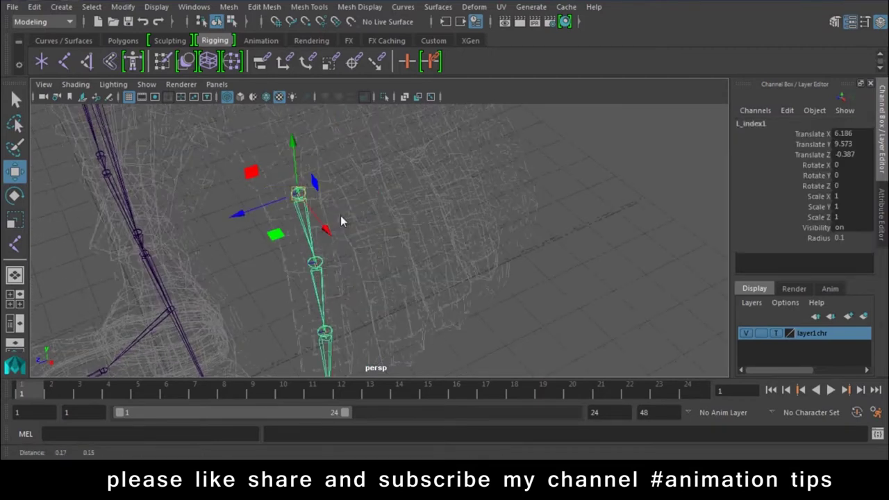
pyautogui.hotkey('ctrl', 'd')
pyautogui.moveTo(244, 218)
pyautogui.mouseDown()
pyautogui.moveTo(312, 212)
pyautogui.moveTo(468, 271)
pyautogui.moveTo(324, 184)
pyautogui.moveTo(356, 178)
pyautogui.mouseUp()
pyautogui.click(883, 184)
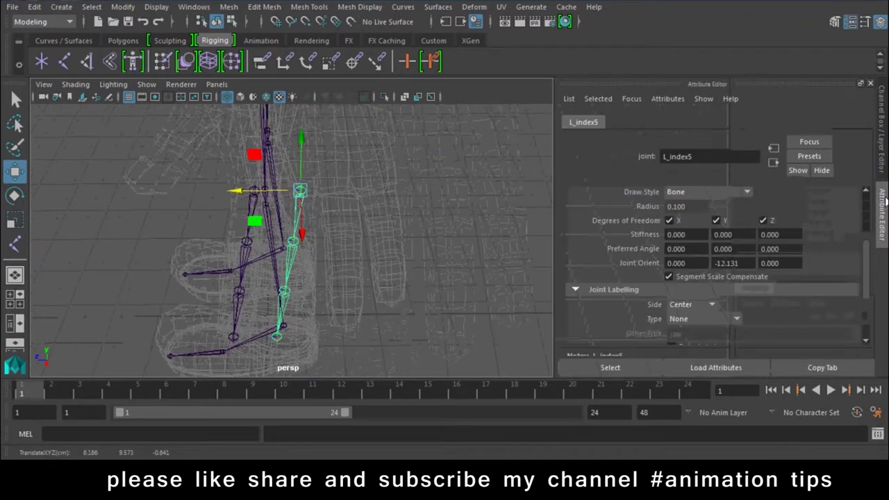
pyautogui.keyDown('ctrl'); pyautogui.moveTo(700, 267); pyautogui.dragTo(699, 226); pyautogui.keyUp('ctrl')
pyautogui.hotkey('ctrl', 'z')
pyautogui.keyDown('ctrl'); pyautogui.moveTo(733, 263); pyautogui.dragTo(818, 271); pyautogui.keyUp('ctrl')
pyautogui.keyDown('ctrl'); pyautogui.moveTo(721, 270); pyautogui.dragTo(743, 263); pyautogui.keyUp('ctrl')
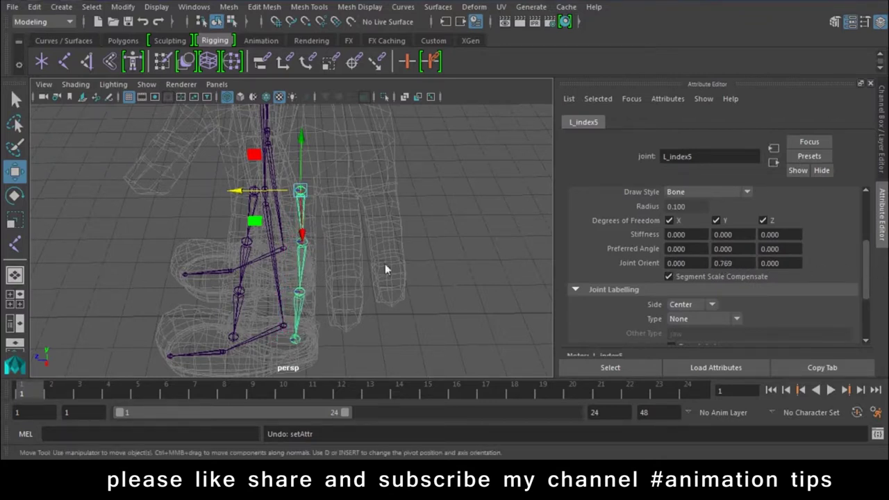
pyautogui.keyDown('alt'); pyautogui.moveTo(384, 263); pyautogui.dragTo(222, 186); pyautogui.keyUp('alt')
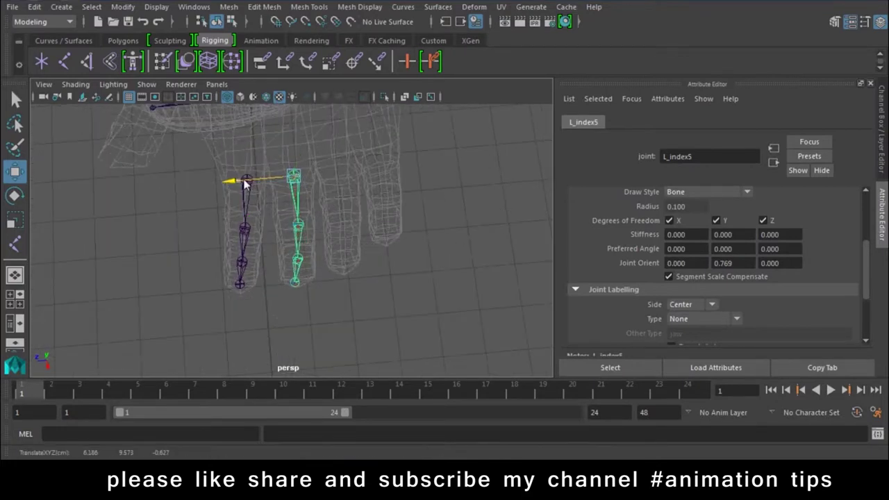
# - Reposition the copy's L_index4 joint, then start renaming the L_index5 root to L_middle
pyautogui.keyDown('alt'); pyautogui.moveTo(354, 258); pyautogui.dragTo(305, 271); pyautogui.keyUp('alt')
pyautogui.click(296, 268)
pyautogui.click(280, 305)
pyautogui.click(282, 303)
pyautogui.moveTo(281, 303)
pyautogui.mouseDown()
pyautogui.moveTo(253, 300)
pyautogui.moveTo(407, 234)
pyautogui.moveTo(335, 263)
pyautogui.moveTo(301, 205)
pyautogui.moveTo(350, 255)
pyautogui.moveTo(389, 239)
pyautogui.mouseUp()
pyautogui.click(299, 206)
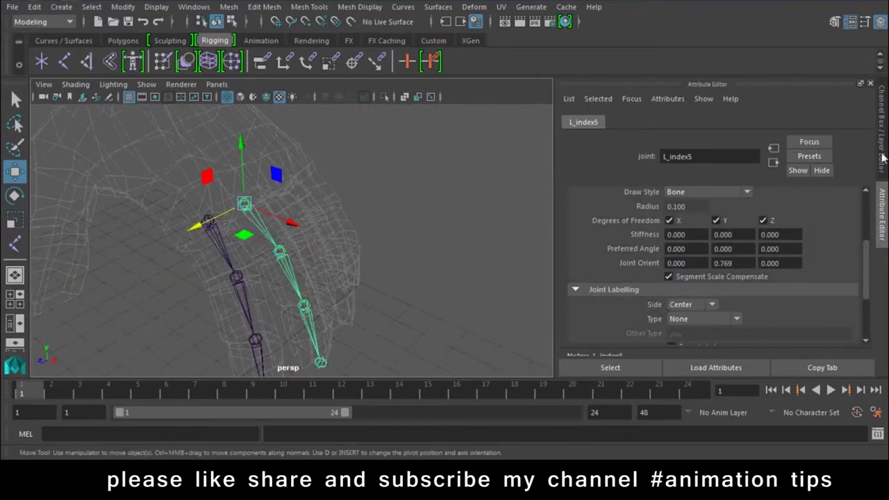
pyautogui.click(882, 158)
pyautogui.click(764, 126)
pyautogui.moveTo(769, 125); pyautogui.dragTo(758, 126)
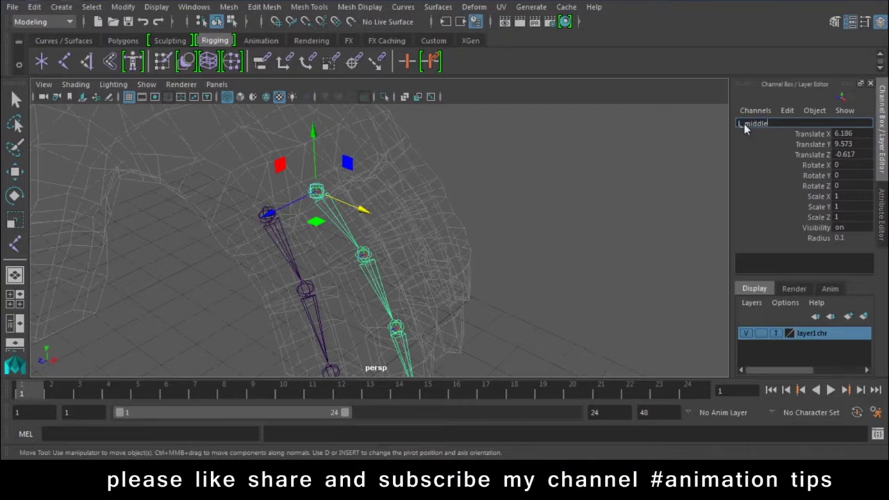
# - Name the copied chain's root L_middle1 and the next joint L_middle2
pyautogui.write('1')
pyautogui.press('Return')
pyautogui.click(364, 255)
pyautogui.click(779, 124)
pyautogui.write('L_middle2')
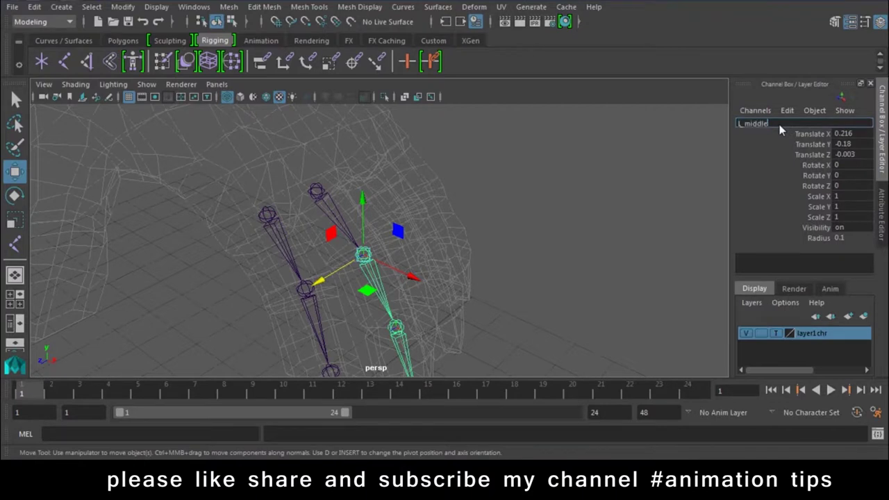
pyautogui.press('Return')
# - Name the remaining two joints L_middle3 and L_middle4
pyautogui.click(397, 325)
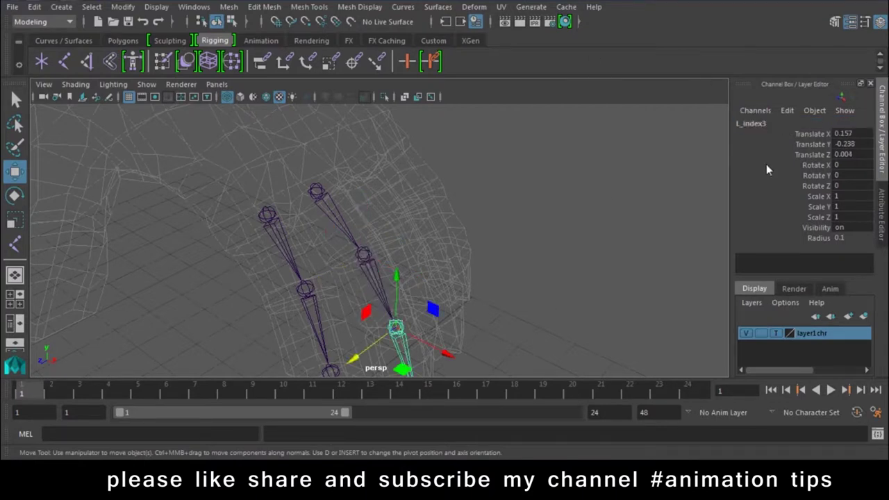
pyautogui.click(764, 123)
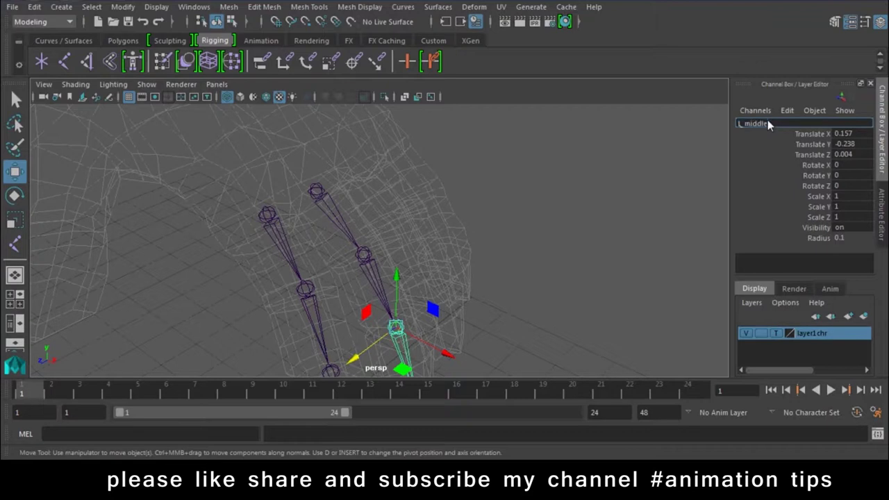
pyautogui.write('3')
pyautogui.press('Return')
pyautogui.keyDown('alt'); pyautogui.moveTo(524, 312); pyautogui.dragTo(451, 305); pyautogui.keyUp('alt')
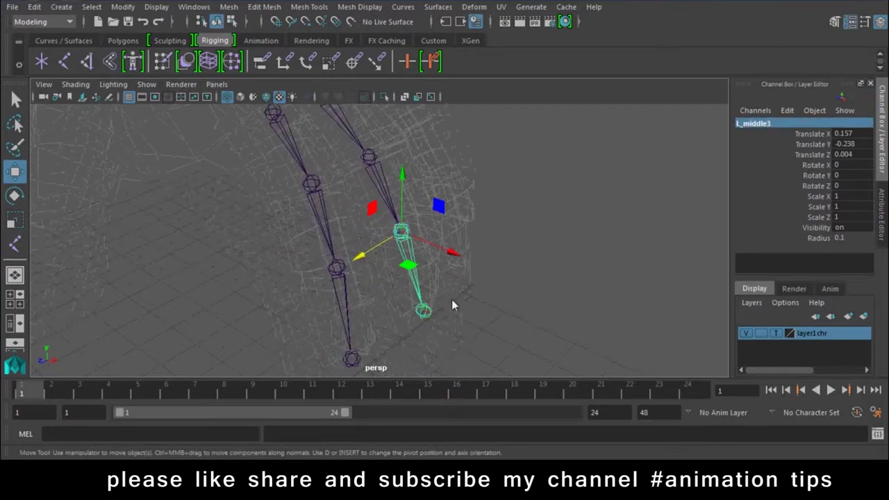
pyautogui.press('Down')
pyautogui.click(783, 121)
pyautogui.write('L_middle4')
pyautogui.press('Return')
# - Move the L_middle5 chain further along Z and set its Joint Orient Y to 3.319
pyautogui.moveTo(699, 244)
pyautogui.keyDown('alt'); pyautogui.mouseDown()
pyautogui.moveTo(473, 262)
pyautogui.moveTo(410, 192)
pyautogui.mouseUp(); pyautogui.keyUp('alt')
pyautogui.click(410, 192)
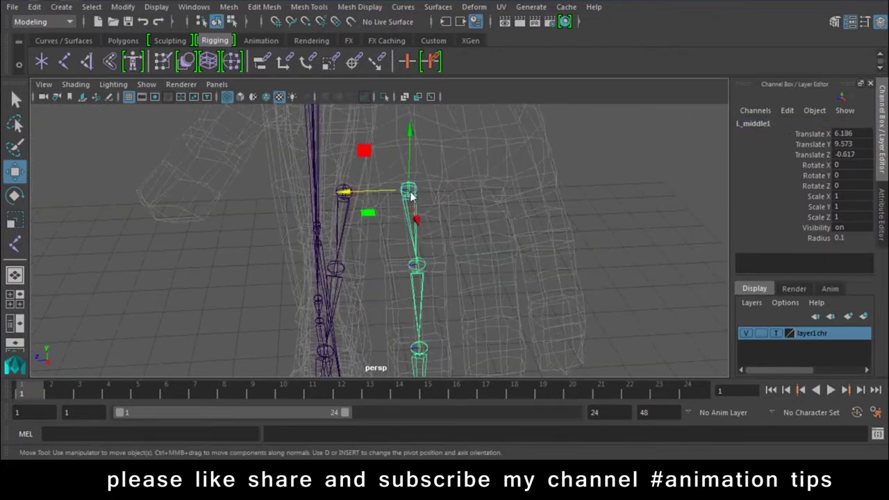
pyautogui.moveTo(343, 193)
pyautogui.mouseDown()
pyautogui.moveTo(413, 197)
pyautogui.moveTo(440, 258)
pyautogui.moveTo(456, 234)
pyautogui.moveTo(470, 242)
pyautogui.mouseUp()
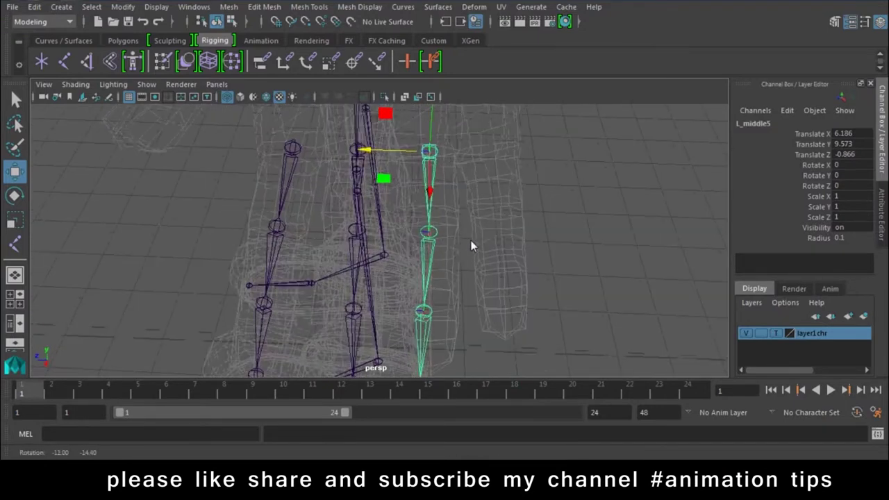
pyautogui.click(880, 200)
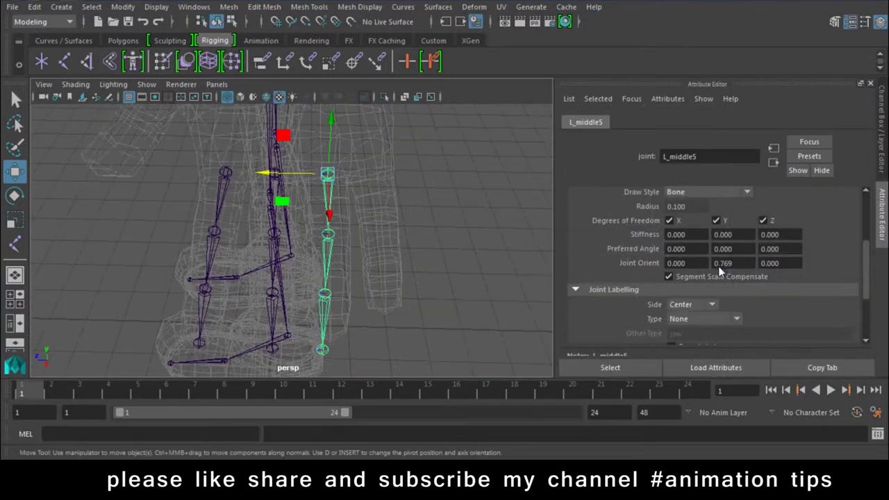
pyautogui.scroll(-2, 719, 271)
pyautogui.scroll(3, 718, 285)
pyautogui.keyDown('ctrl'); pyautogui.moveTo(719, 305); pyautogui.dragTo(795, 308); pyautogui.keyUp('ctrl')
# - Move the L_middle2 joint into place inside the finger
pyautogui.click(327, 348)
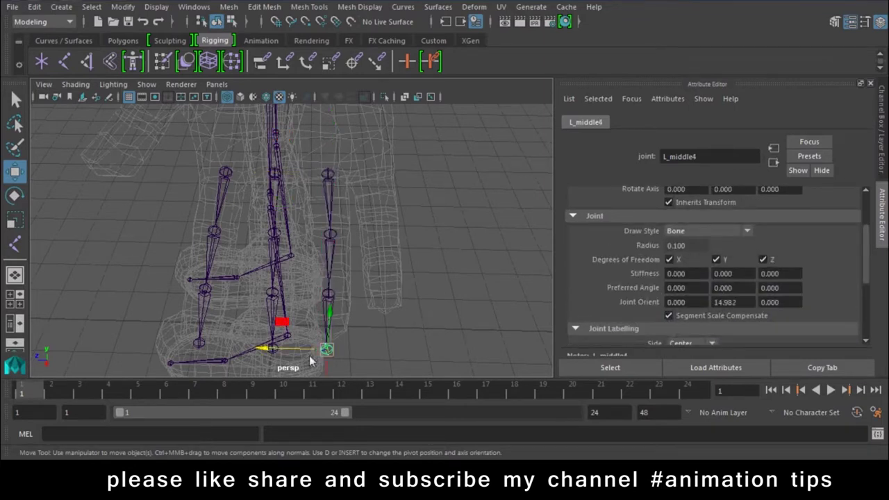
pyautogui.click(326, 295)
pyautogui.press('Up')
pyautogui.press('Up')
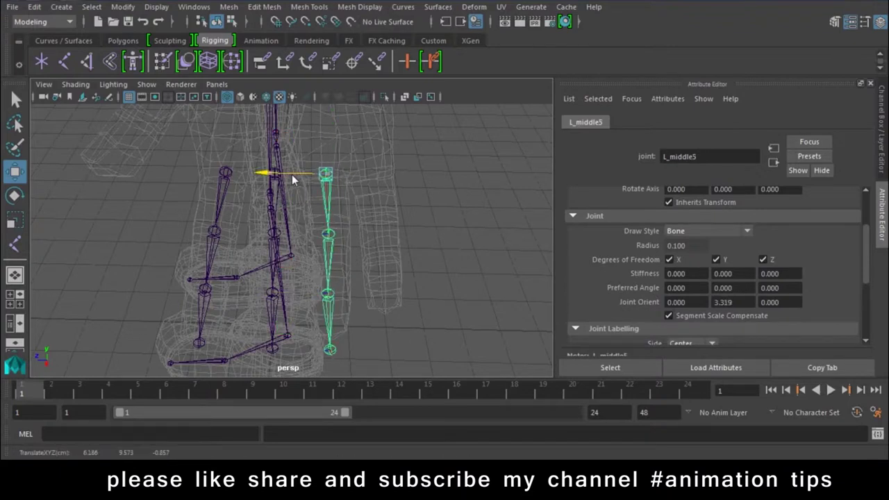
pyautogui.moveTo(292, 174)
pyautogui.keyDown('alt'); pyautogui.mouseDown()
pyautogui.moveTo(311, 272)
pyautogui.moveTo(407, 266)
pyautogui.moveTo(401, 306)
pyautogui.moveTo(368, 300)
pyautogui.moveTo(345, 312)
pyautogui.moveTo(417, 279)
pyautogui.moveTo(473, 284)
pyautogui.moveTo(418, 226)
pyautogui.moveTo(436, 345)
pyautogui.mouseUp(); pyautogui.keyUp('alt')
pyautogui.press('Down')
pyautogui.press('Down')
pyautogui.press('Down')
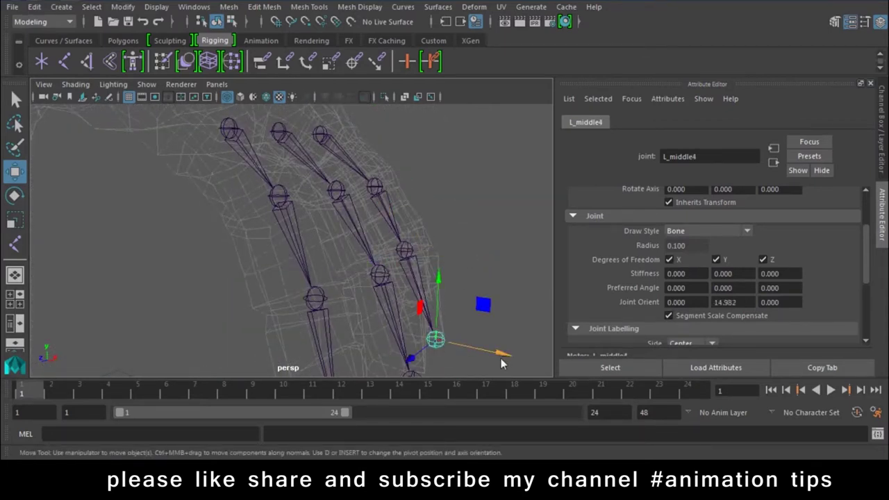
pyautogui.moveTo(500, 268)
pyautogui.keyDown('alt'); pyautogui.mouseDown()
pyautogui.moveTo(320, 261)
pyautogui.moveTo(259, 274)
pyautogui.moveTo(259, 263)
pyautogui.mouseUp(); pyautogui.keyUp('alt')
pyautogui.moveTo(206, 298)
pyautogui.keyDown('alt'); pyautogui.mouseDown()
pyautogui.moveTo(251, 314)
pyautogui.moveTo(172, 280)
pyautogui.mouseUp(); pyautogui.keyUp('alt')
pyautogui.click(253, 311)
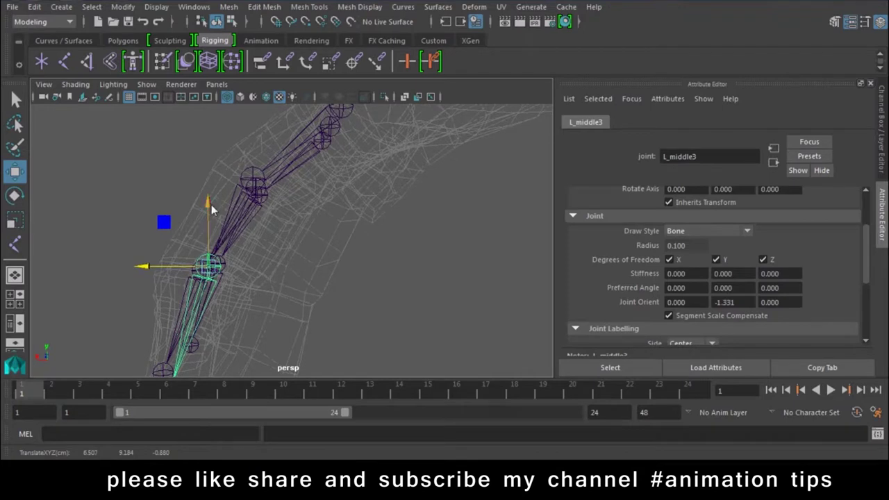
pyautogui.keyDown('alt'); pyautogui.moveTo(222, 202); pyautogui.dragTo(253, 227); pyautogui.keyUp('alt')
pyautogui.click(250, 228)
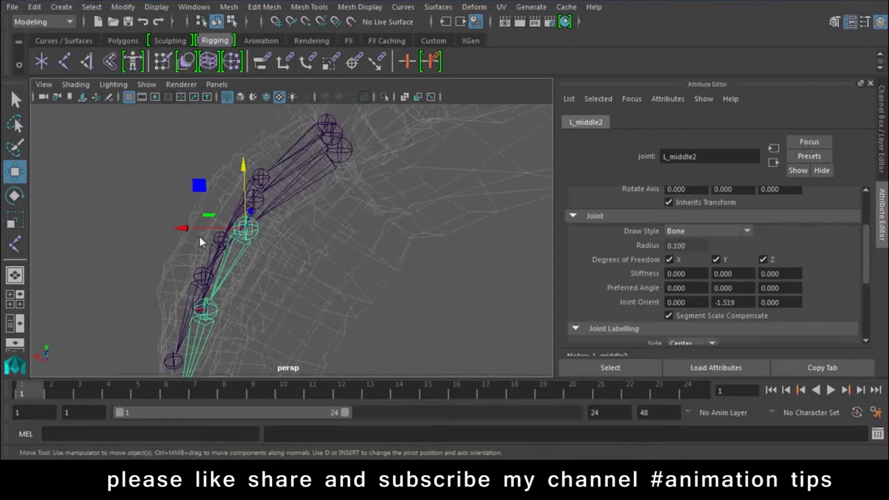
pyautogui.keyDown('alt'); pyautogui.moveTo(196, 229); pyautogui.dragTo(335, 235); pyautogui.keyUp('alt')
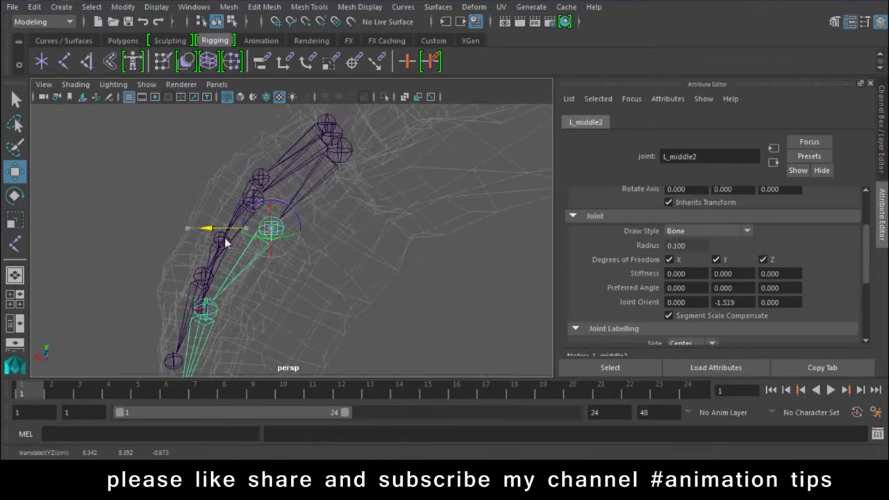
pyautogui.moveTo(335, 230); pyautogui.dragTo(247, 234, button='middle')
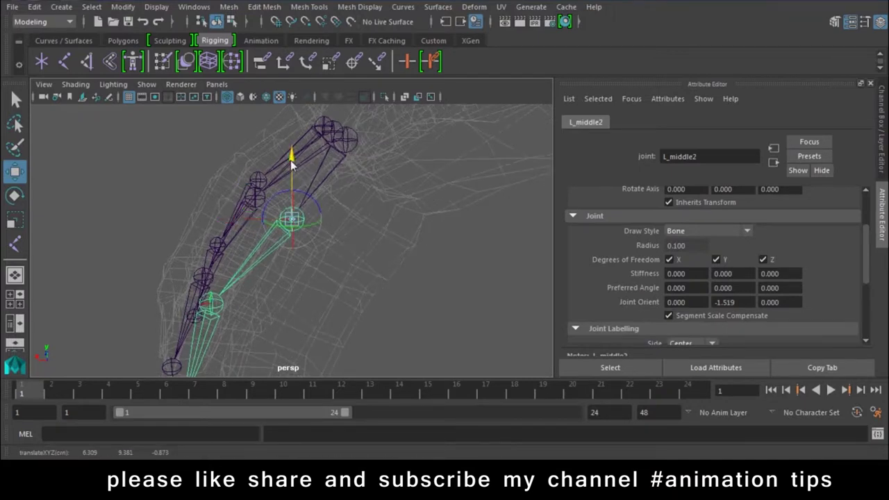
# - Move the L_middle3 joint into place inside the finger
pyautogui.press('Down')
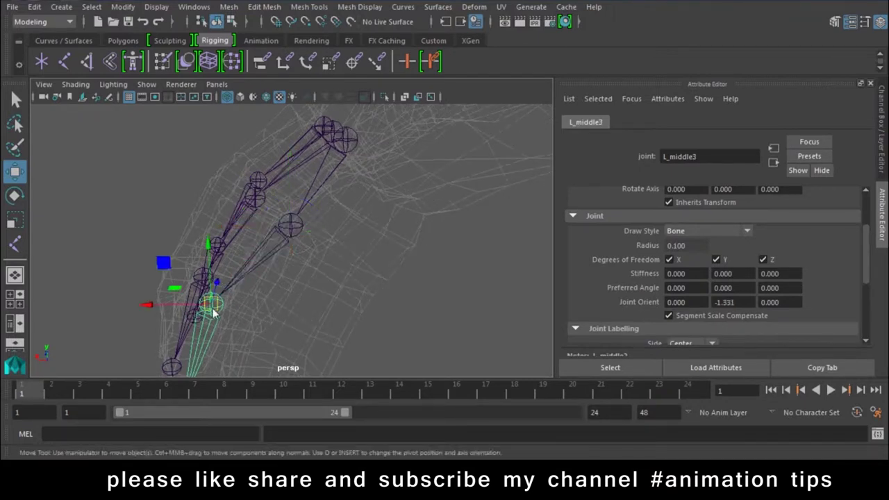
pyautogui.keyDown('alt'); pyautogui.moveTo(260, 263); pyautogui.dragTo(265, 304); pyautogui.keyUp('alt')
pyautogui.moveTo(182, 268); pyautogui.dragTo(199, 268)
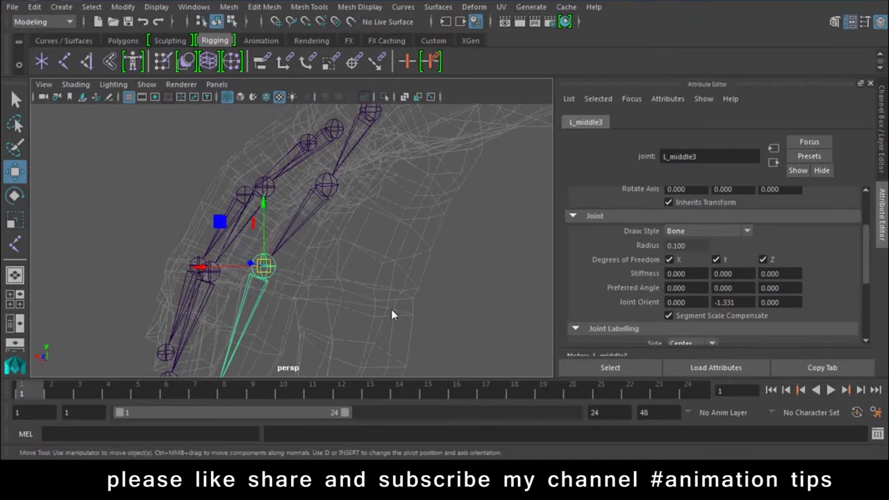
pyautogui.keyDown('alt'); pyautogui.moveTo(391, 309); pyautogui.dragTo(512, 269); pyautogui.keyUp('alt')
pyautogui.keyDown('alt'); pyautogui.moveTo(512, 269); pyautogui.dragTo(550, 270, button='right'); pyautogui.keyUp('alt')
pyautogui.press('Up')
pyautogui.moveTo(551, 271)
pyautogui.keyDown('alt'); pyautogui.mouseDown()
pyautogui.moveTo(435, 339)
pyautogui.moveTo(347, 281)
pyautogui.mouseUp(); pyautogui.keyUp('alt')
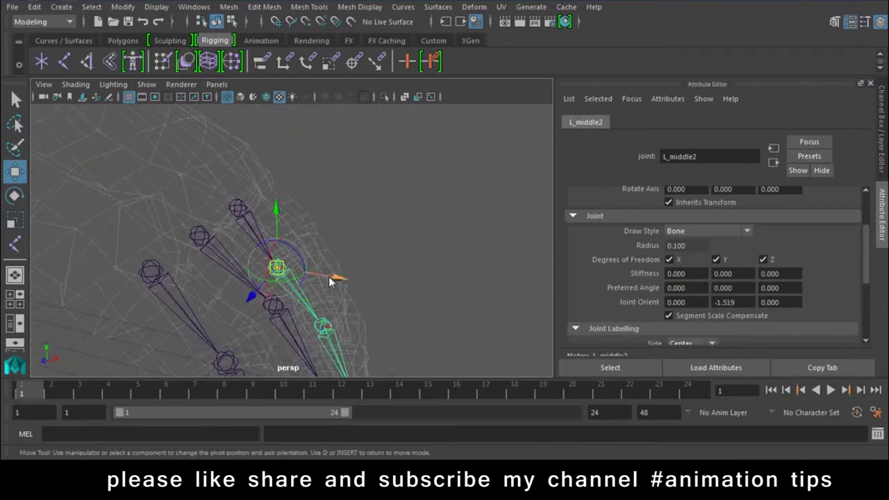
pyautogui.moveTo(434, 293)
pyautogui.keyDown('alt'); pyautogui.mouseDown()
pyautogui.moveTo(311, 298)
pyautogui.moveTo(173, 275)
pyautogui.moveTo(335, 337)
pyautogui.moveTo(370, 369)
pyautogui.moveTo(460, 332)
pyautogui.moveTo(368, 298)
pyautogui.moveTo(323, 239)
pyautogui.mouseUp(); pyautogui.keyUp('alt')
# - Slide L_middle5 alone along X into the knuckle and nudge L_index1 slightly along X
pyautogui.click(318, 281)
pyautogui.moveTo(318, 281)
pyautogui.keyDown('alt'); pyautogui.mouseDown()
pyautogui.moveTo(351, 281)
pyautogui.moveTo(319, 276)
pyautogui.moveTo(330, 273)
pyautogui.mouseUp(); pyautogui.keyUp('alt')
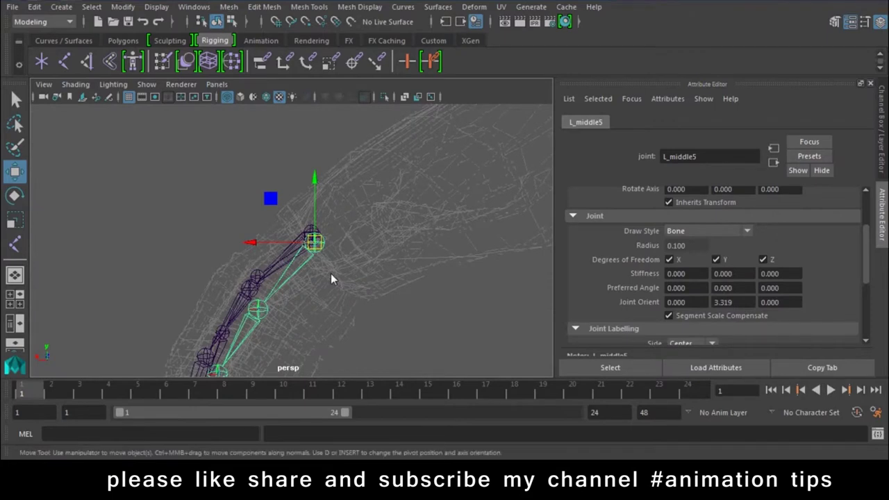
pyautogui.press('d')
pyautogui.moveTo(261, 242); pyautogui.dragTo(275, 242)
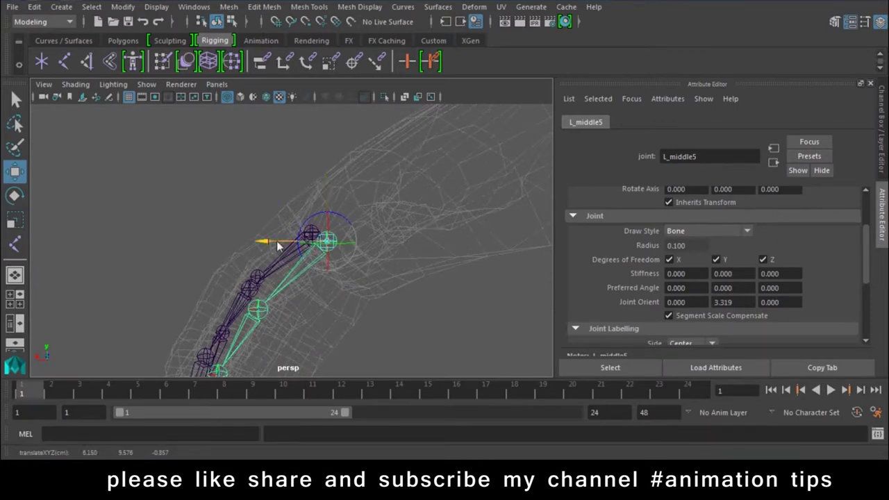
pyautogui.keyDown('alt'); pyautogui.moveTo(302, 283); pyautogui.dragTo(388, 312); pyautogui.keyUp('alt')
pyautogui.click(237, 220)
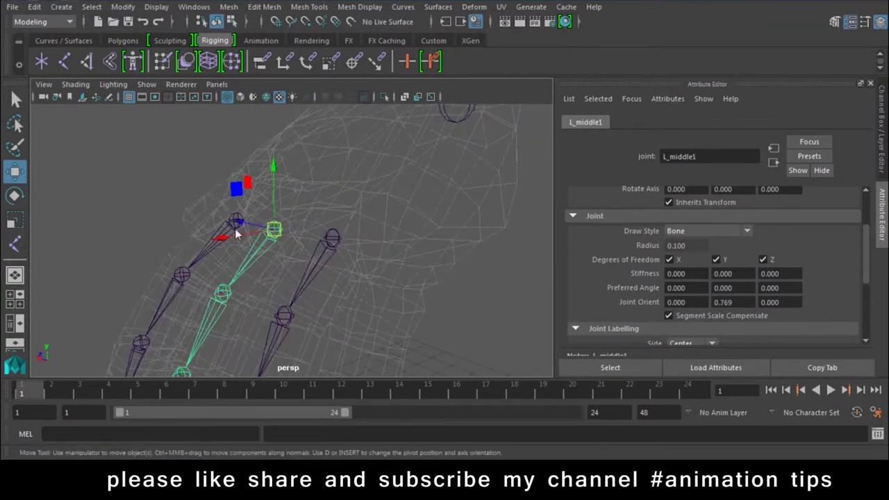
pyautogui.keyDown('alt'); pyautogui.moveTo(236, 220); pyautogui.dragTo(304, 299); pyautogui.keyUp('alt')
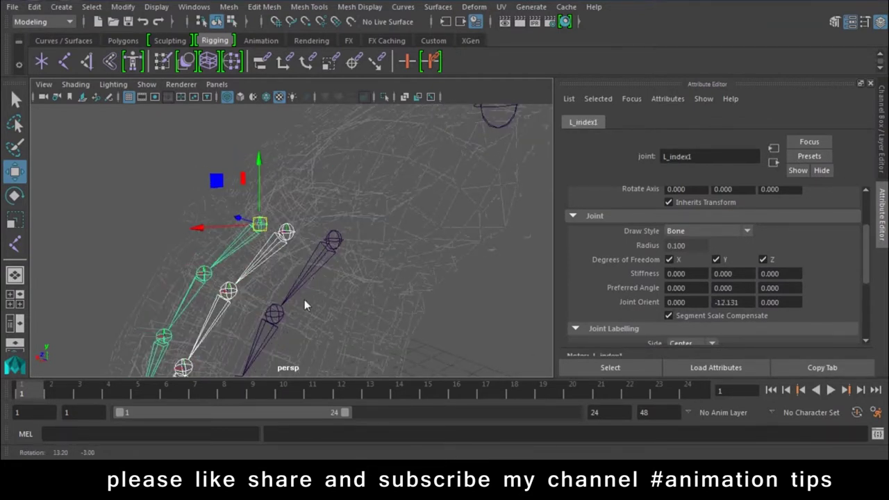
pyautogui.press('d')
pyautogui.moveTo(200, 230); pyautogui.dragTo(205, 229)
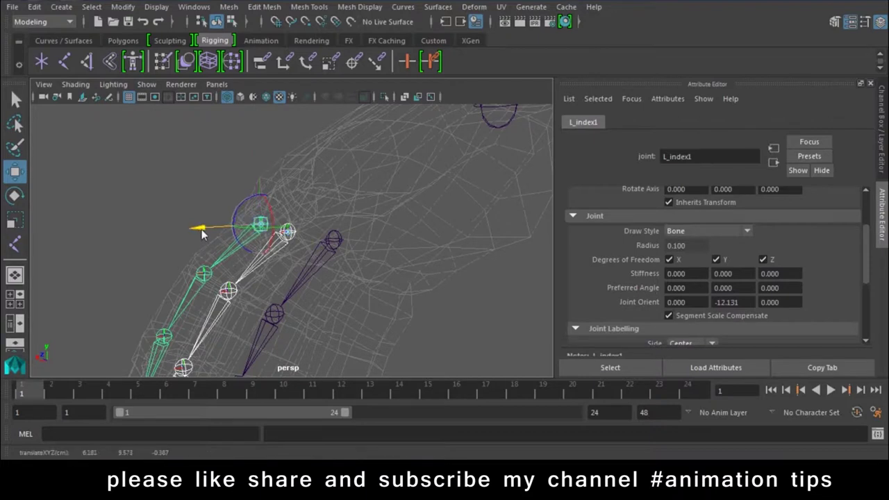
pyautogui.press('d')
# - Reselect the L_middle5 chain root and duplicate it as L_middle6
pyautogui.click(334, 245)
pyautogui.moveTo(334, 244)
pyautogui.keyDown('alt'); pyautogui.mouseDown()
pyautogui.moveTo(290, 276)
pyautogui.moveTo(334, 302)
pyautogui.mouseUp(); pyautogui.keyUp('alt')
pyautogui.click(258, 317)
pyautogui.keyDown('alt'); pyautogui.moveTo(257, 318); pyautogui.dragTo(252, 317); pyautogui.keyUp('alt')
pyautogui.moveTo(297, 284)
pyautogui.keyDown('alt'); pyautogui.mouseDown()
pyautogui.moveTo(286, 302)
pyautogui.moveTo(237, 245)
pyautogui.mouseUp(); pyautogui.keyUp('alt')
pyautogui.click(239, 248)
pyautogui.press('Down')
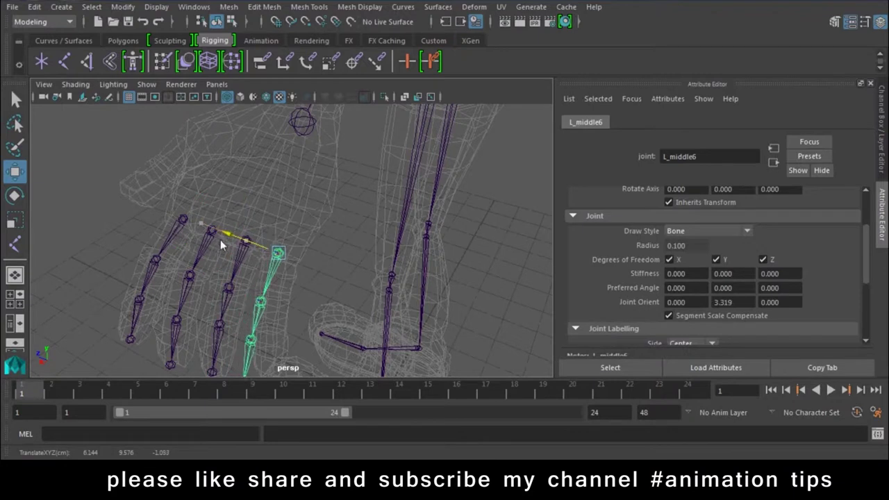
# - Shift the outer finger chain along X and adjust the L_middle2 joint's position
pyautogui.moveTo(222, 242)
pyautogui.keyDown('alt'); pyautogui.mouseDown()
pyautogui.moveTo(271, 280)
pyautogui.moveTo(256, 265)
pyautogui.mouseUp(); pyautogui.keyUp('alt')
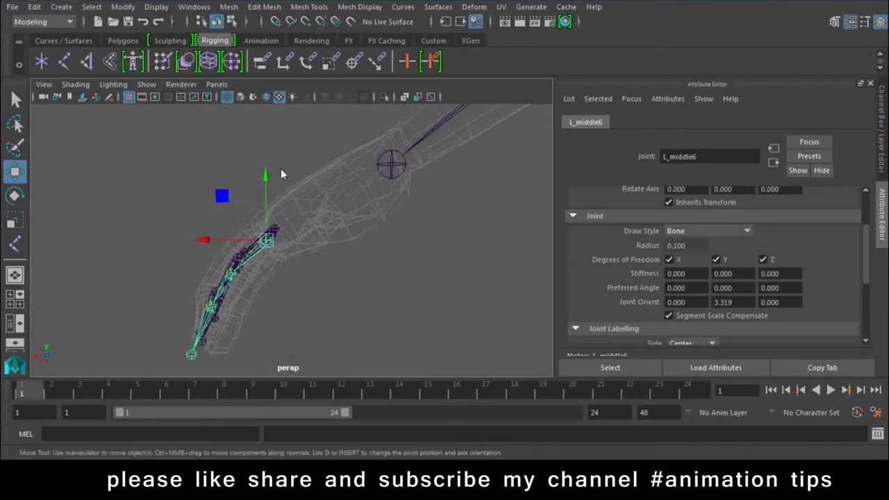
pyautogui.moveTo(266, 194); pyautogui.dragTo(266, 189)
pyautogui.moveTo(209, 247); pyautogui.dragTo(219, 251)
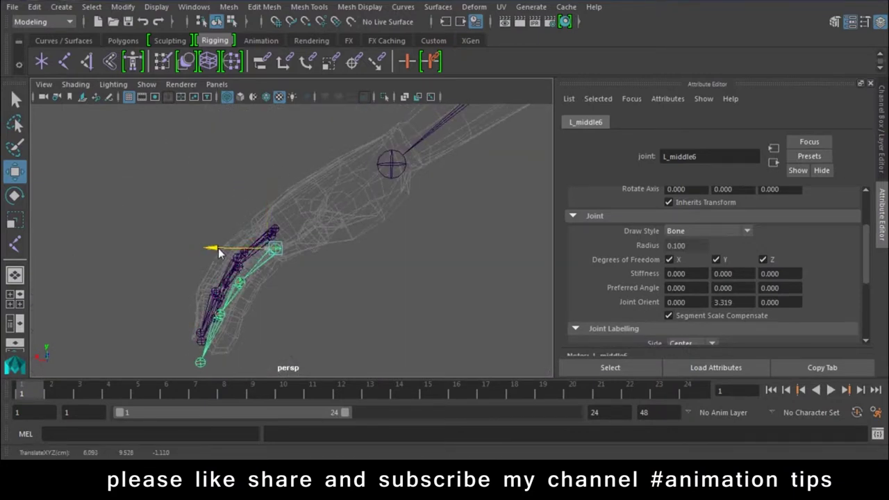
pyautogui.keyDown('alt'); pyautogui.moveTo(219, 251); pyautogui.dragTo(332, 303, button='right'); pyautogui.keyUp('alt')
pyautogui.click(266, 264)
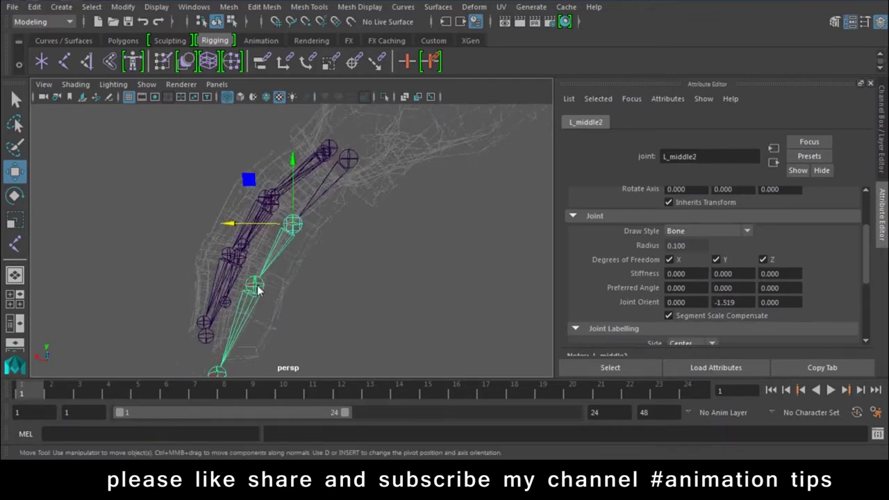
pyautogui.moveTo(195, 287); pyautogui.dragTo(200, 287, button='middle')
pyautogui.moveTo(251, 229); pyautogui.dragTo(240, 231)
# - Nudge base joint L_middle6 along Z and raise its Joint Orient Y to 6.029
pyautogui.click(253, 285)
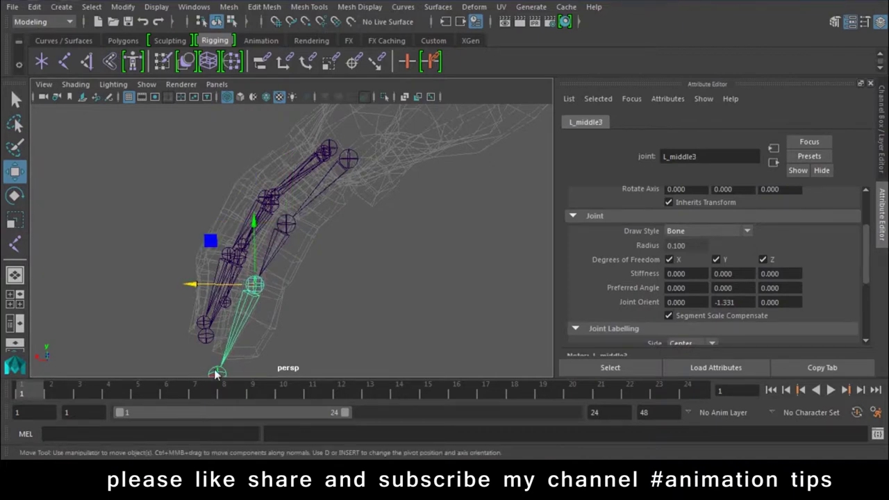
pyautogui.click(215, 374)
pyautogui.moveTo(217, 292)
pyautogui.keyDown('alt'); pyautogui.mouseDown()
pyautogui.moveTo(358, 312)
pyautogui.moveTo(288, 205)
pyautogui.moveTo(330, 263)
pyautogui.mouseUp(); pyautogui.keyUp('alt')
pyautogui.click(278, 232)
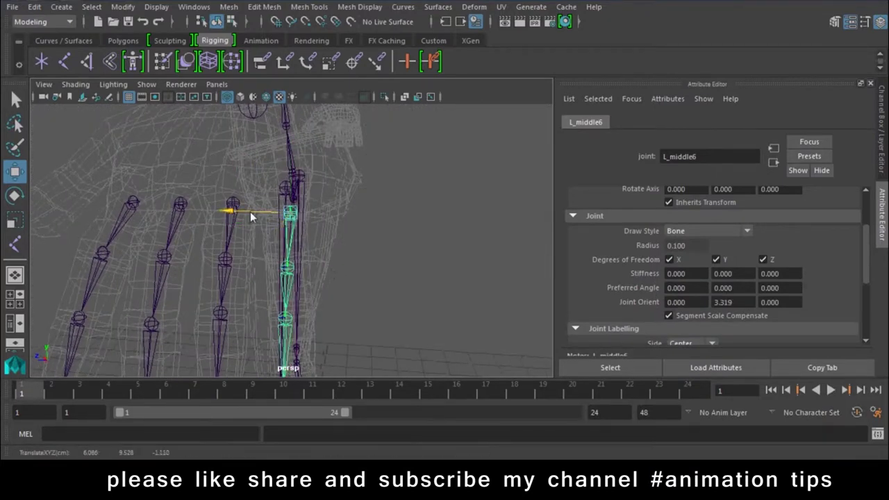
pyautogui.moveTo(250, 216); pyautogui.dragTo(248, 215)
pyautogui.keyDown('ctrl'); pyautogui.moveTo(722, 302); pyautogui.dragTo(757, 303); pyautogui.keyUp('ctrl')
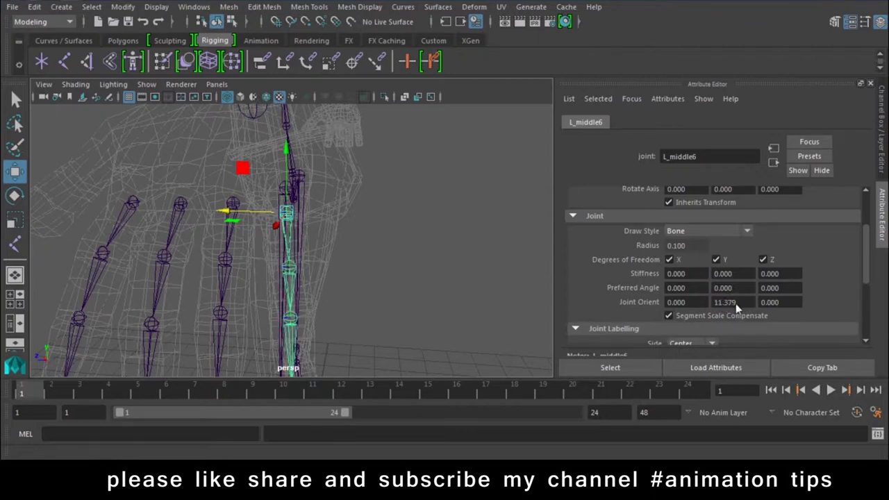
pyautogui.keyDown('alt'); pyautogui.moveTo(462, 225); pyautogui.dragTo(359, 288); pyautogui.keyUp('alt')
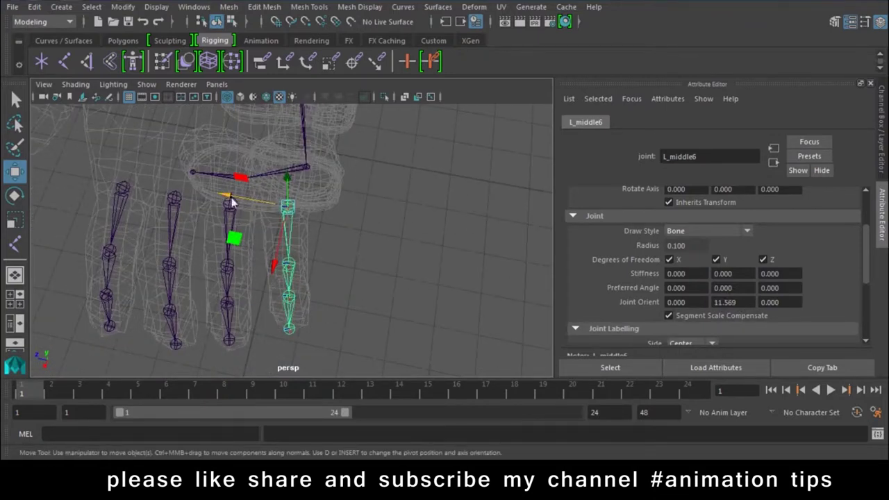
pyautogui.moveTo(231, 197)
pyautogui.keyDown('alt'); pyautogui.mouseDown()
pyautogui.moveTo(291, 271)
pyautogui.moveTo(256, 242)
pyautogui.moveTo(378, 282)
pyautogui.moveTo(389, 239)
pyautogui.moveTo(341, 220)
pyautogui.moveTo(319, 270)
pyautogui.moveTo(297, 221)
pyautogui.mouseUp(); pyautogui.keyUp('alt')
# - Set the base joint's Joint Orient Y to 13.789, L_middle2's to 1.851, and adjust L_middle3
pyautogui.keyDown('ctrl'); pyautogui.moveTo(713, 302); pyautogui.dragTo(865, 330); pyautogui.keyUp('ctrl')
pyautogui.click(288, 201)
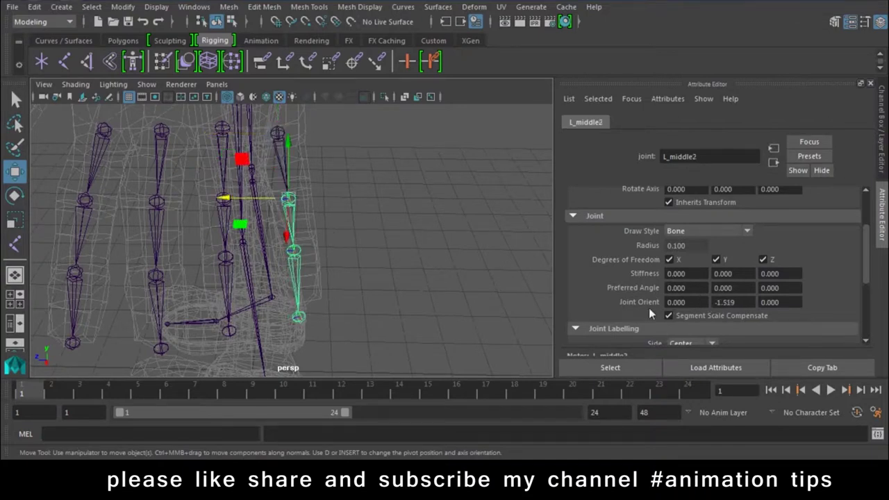
pyautogui.keyDown('ctrl'); pyautogui.moveTo(722, 307); pyautogui.dragTo(863, 318); pyautogui.keyUp('ctrl')
pyautogui.keyDown('ctrl'); pyautogui.moveTo(717, 305); pyautogui.dragTo(217, 252); pyautogui.keyUp('ctrl')
pyautogui.click(299, 259)
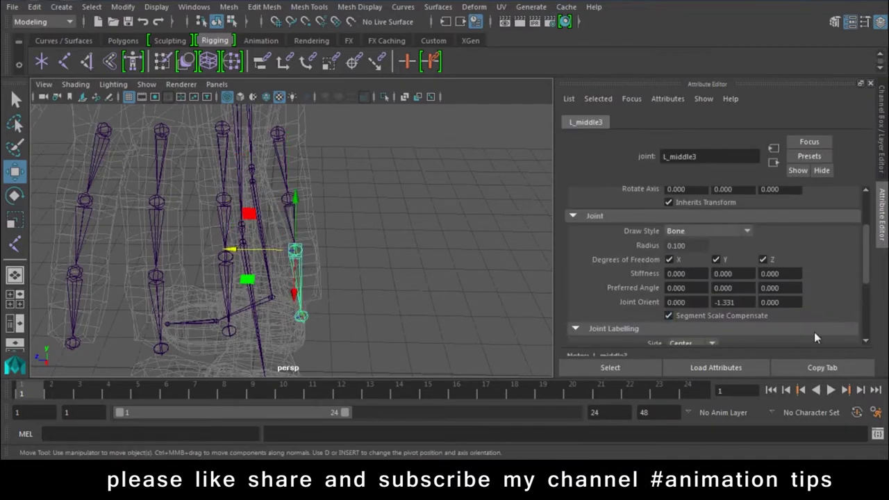
pyautogui.keyDown('ctrl'); pyautogui.moveTo(720, 309); pyautogui.dragTo(844, 311); pyautogui.keyUp('ctrl')
# - Move L_middle4, L_middle3 and L_middle2 into place inside the little finger
pyautogui.click(301, 317)
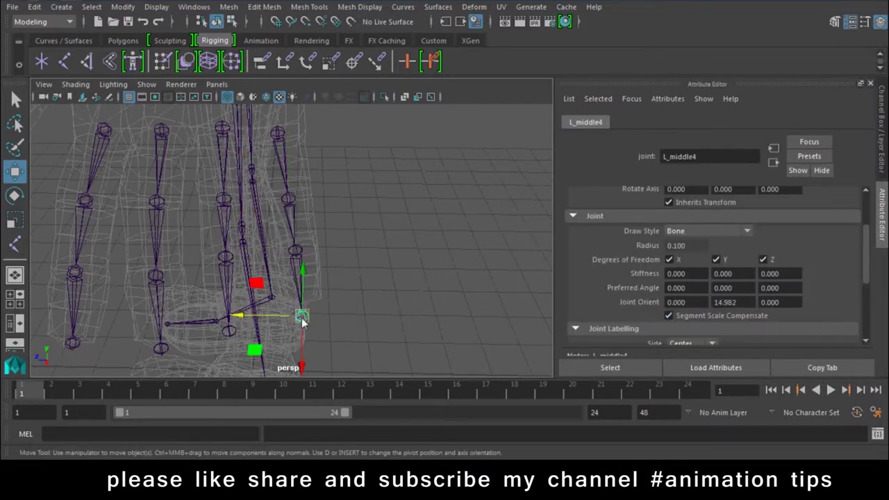
pyautogui.moveTo(305, 317)
pyautogui.keyDown('alt'); pyautogui.mouseDown()
pyautogui.moveTo(386, 311)
pyautogui.moveTo(277, 274)
pyautogui.moveTo(268, 291)
pyautogui.mouseUp(); pyautogui.keyUp('alt')
pyautogui.moveTo(182, 272); pyautogui.dragTo(325, 312)
pyautogui.click(264, 243)
pyautogui.moveTo(264, 223); pyautogui.dragTo(265, 213)
pyautogui.click(287, 204)
pyautogui.moveTo(286, 174); pyautogui.dragTo(276, 189)
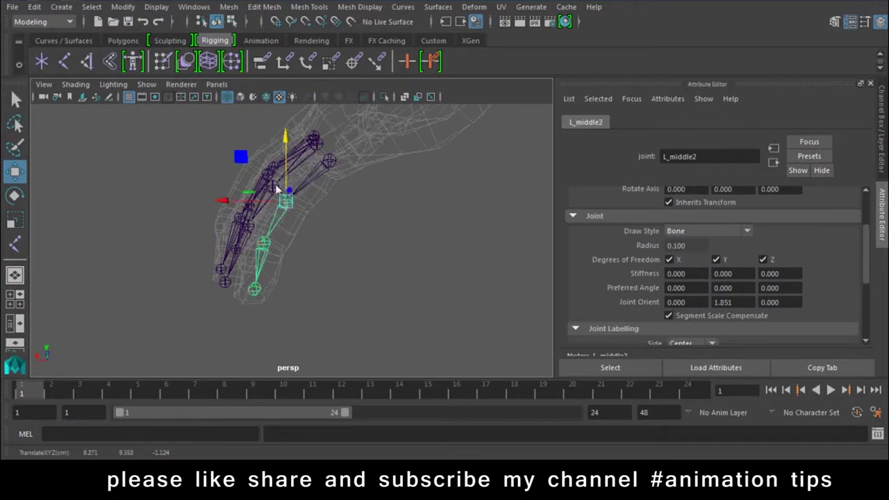
pyautogui.moveTo(226, 203); pyautogui.dragTo(280, 216)
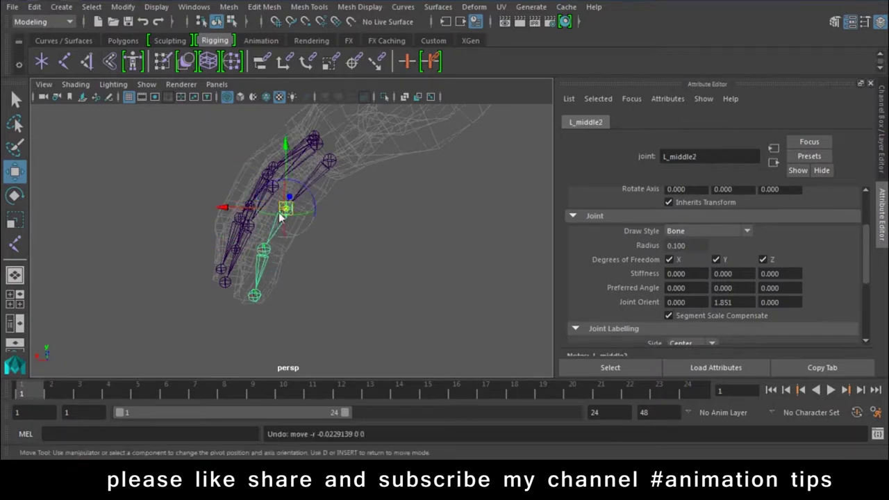
pyautogui.moveTo(280, 216); pyautogui.dragTo(224, 210)
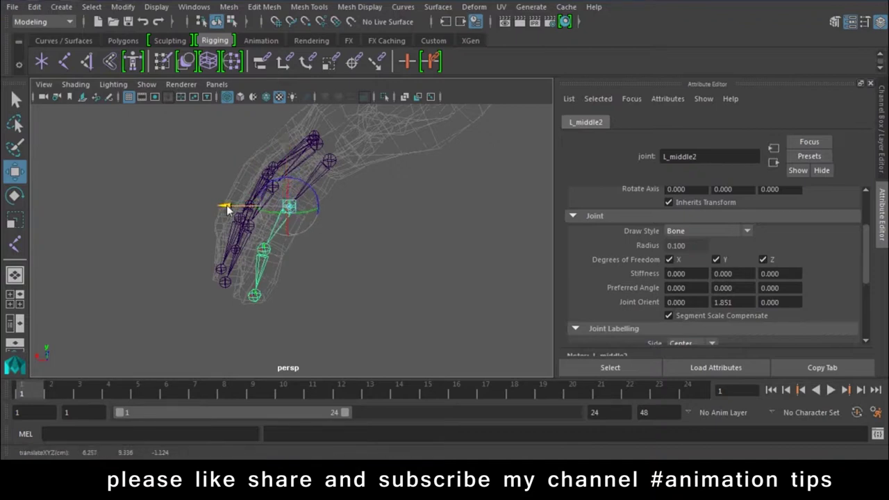
pyautogui.press('Down')
pyautogui.moveTo(225, 251)
pyautogui.mouseDown()
pyautogui.moveTo(213, 253)
pyautogui.moveTo(382, 343)
pyautogui.moveTo(257, 168)
pyautogui.mouseUp()
pyautogui.press('Down')
pyautogui.press('Down')
pyautogui.press('Down')
# - Begin editing the base joint's name in the Channel Box
pyautogui.keyDown('alt'); pyautogui.moveTo(287, 194); pyautogui.dragTo(302, 201); pyautogui.keyUp('alt')
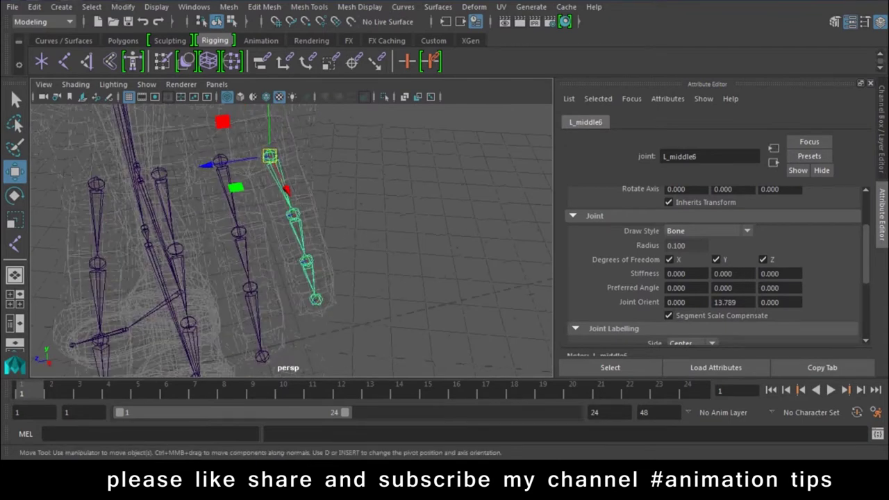
pyautogui.click(880, 127)
pyautogui.moveTo(796, 127); pyautogui.dragTo(749, 123)
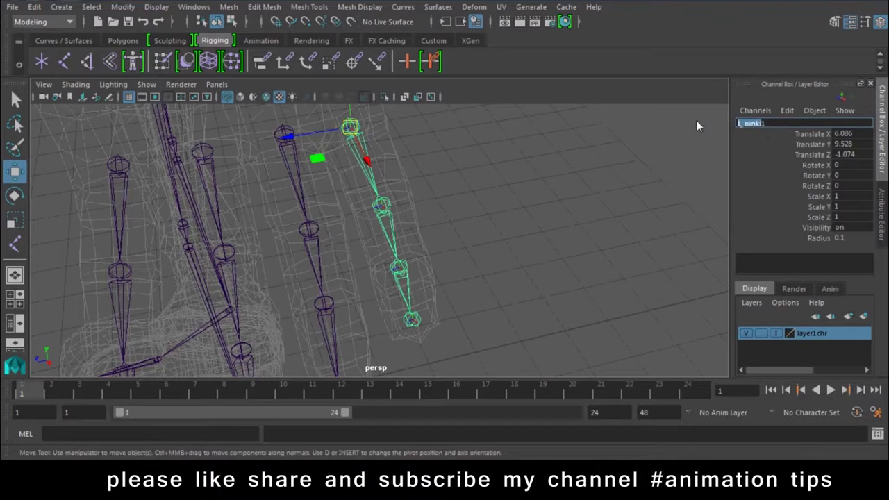
# - Confirm the base joint name L_pinki1 and name the next joint L_pinki2
pyautogui.press('Return')
pyautogui.click(381, 207)
pyautogui.doubleClick(761, 123)
pyautogui.write('L_pinki2')
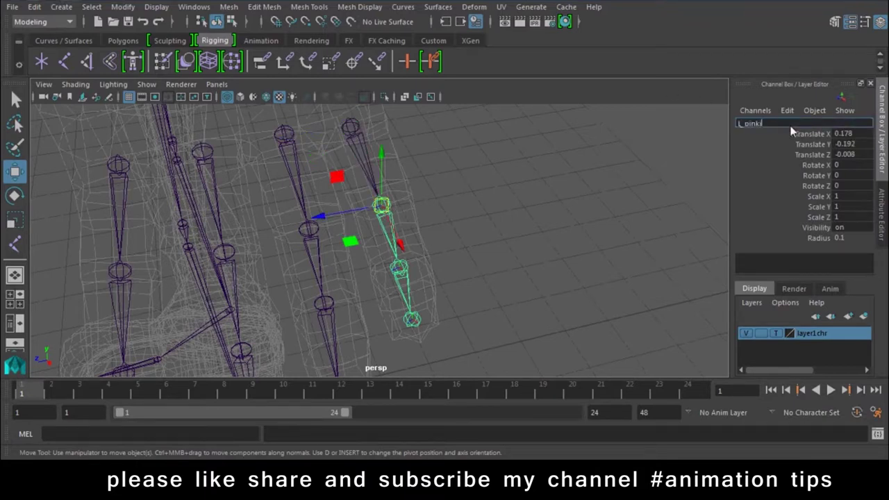
pyautogui.press('Return')
# - Name the last two pinky joints L_pinki3 and L_pinki4
pyautogui.click(399, 268)
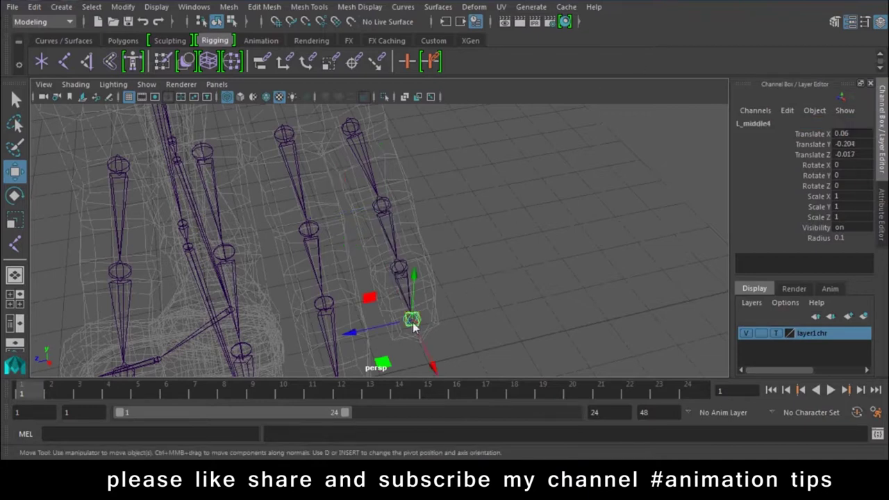
pyautogui.doubleClick(760, 123)
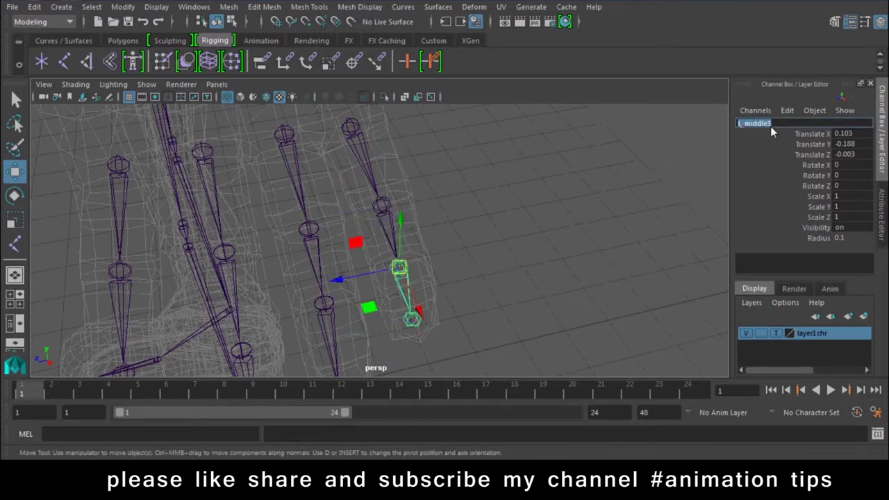
pyautogui.write('pinki3')
pyautogui.press('Return')
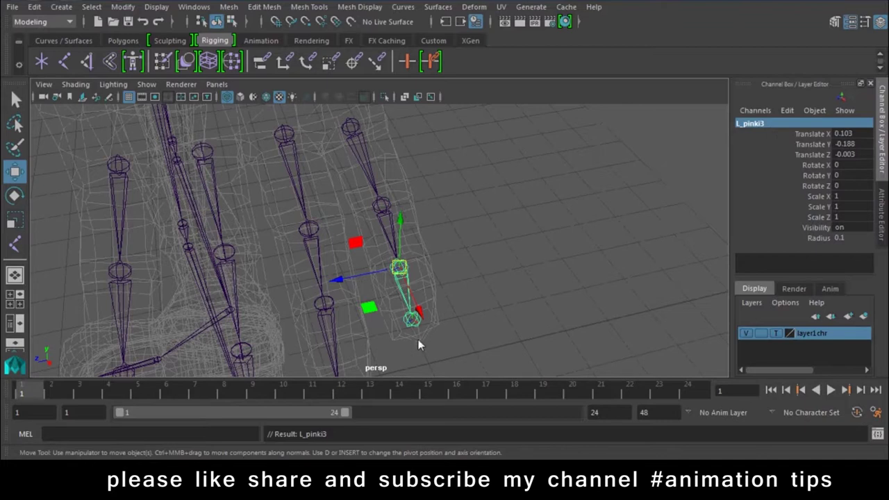
pyautogui.click(411, 319)
pyautogui.click(781, 134)
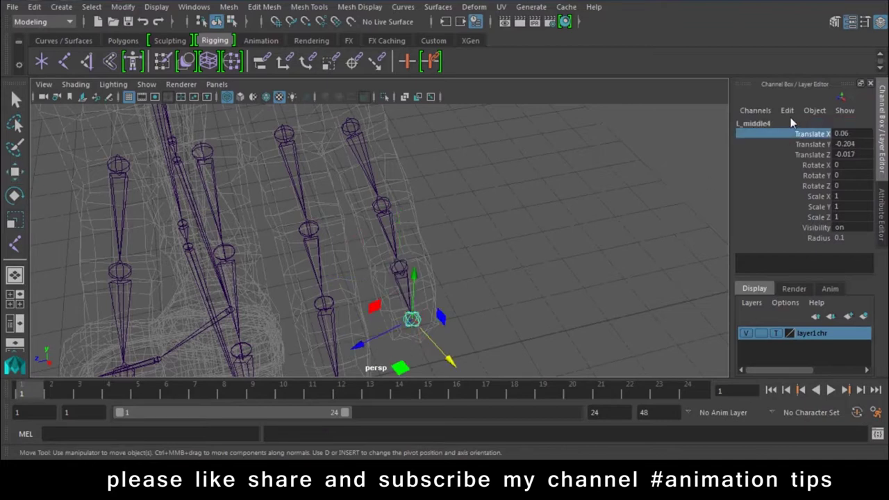
pyautogui.doubleClick(790, 123)
pyautogui.write('L_pinki')
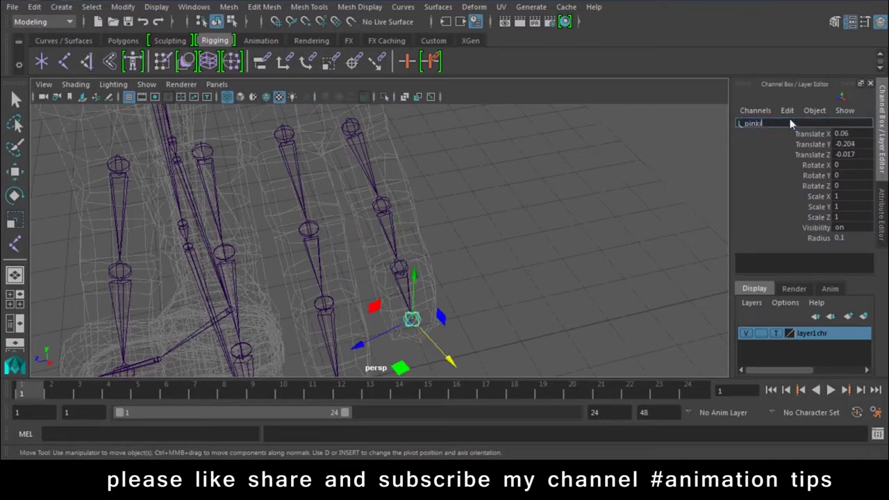
pyautogui.write('4')
pyautogui.press('Return')
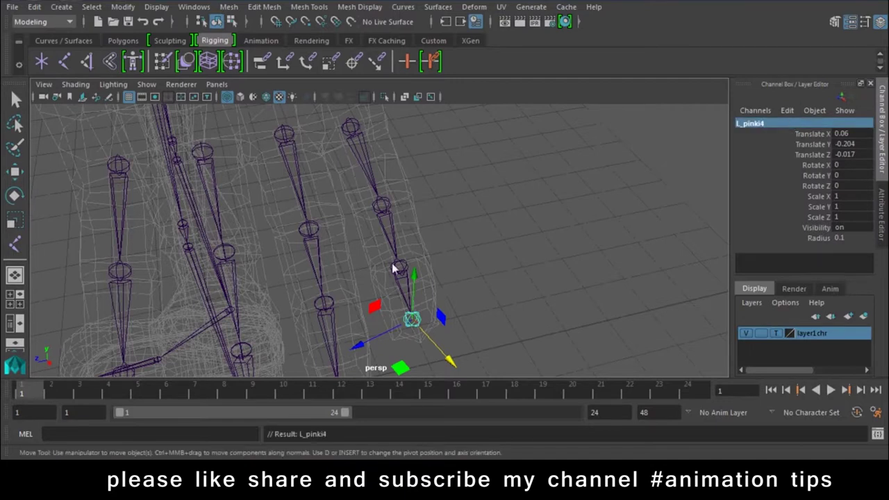
# - Select the ring finger's base joint L_middle5 and start renaming it L_ring1
pyautogui.keyDown('alt'); pyautogui.moveTo(394, 270); pyautogui.dragTo(406, 202); pyautogui.keyUp('alt')
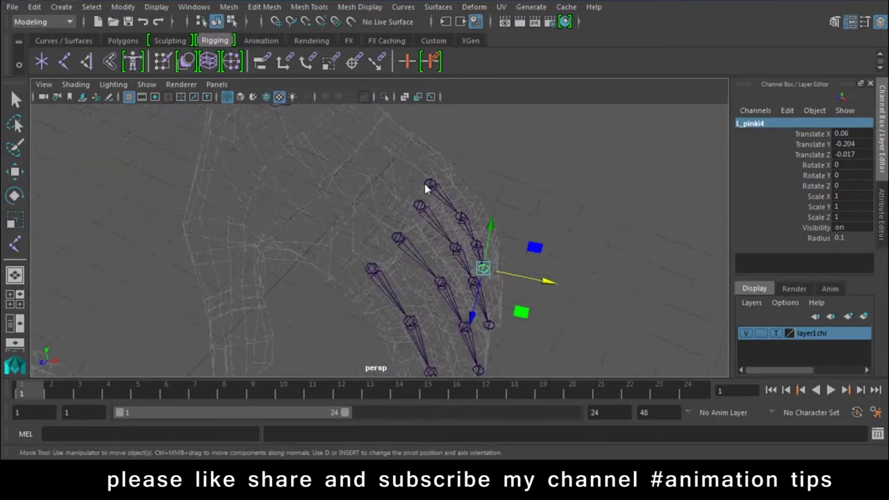
pyautogui.click(427, 188)
pyautogui.click(397, 238)
pyautogui.moveTo(375, 280)
pyautogui.keyDown('alt'); pyautogui.mouseDown()
pyautogui.moveTo(419, 229)
pyautogui.moveTo(411, 226)
pyautogui.mouseUp(); pyautogui.keyUp('alt')
pyautogui.click(411, 228)
pyautogui.doubleClick(768, 124)
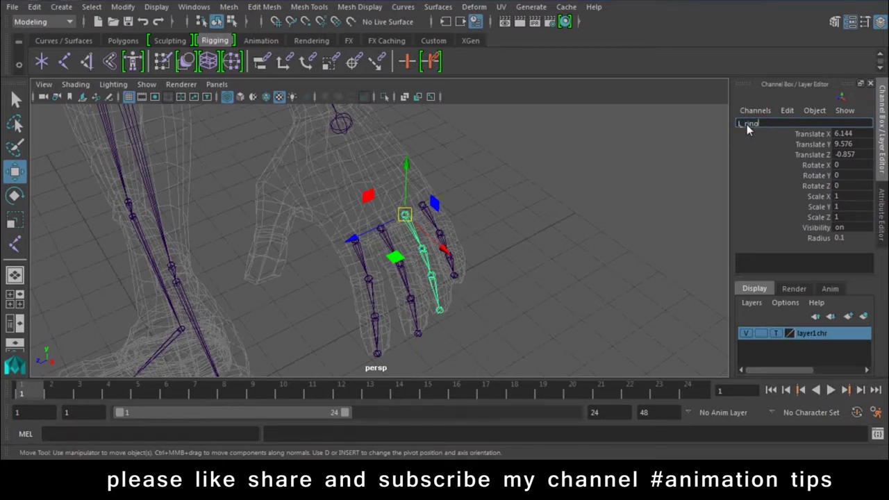
# - Name the first two ring-finger joints L_ring1 and L_ring2 in the Channel Box
pyautogui.write('1')
pyautogui.press('Return')
pyautogui.press('Down')
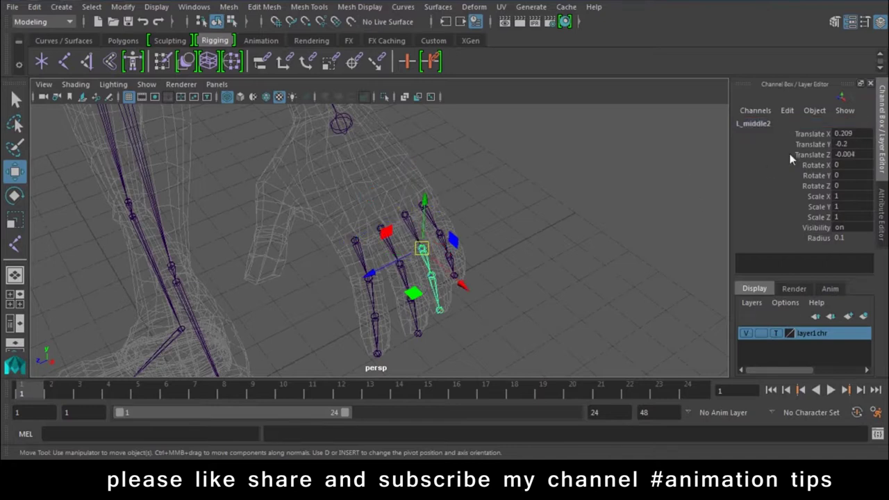
pyautogui.doubleClick(776, 125)
pyautogui.write('L_ring')
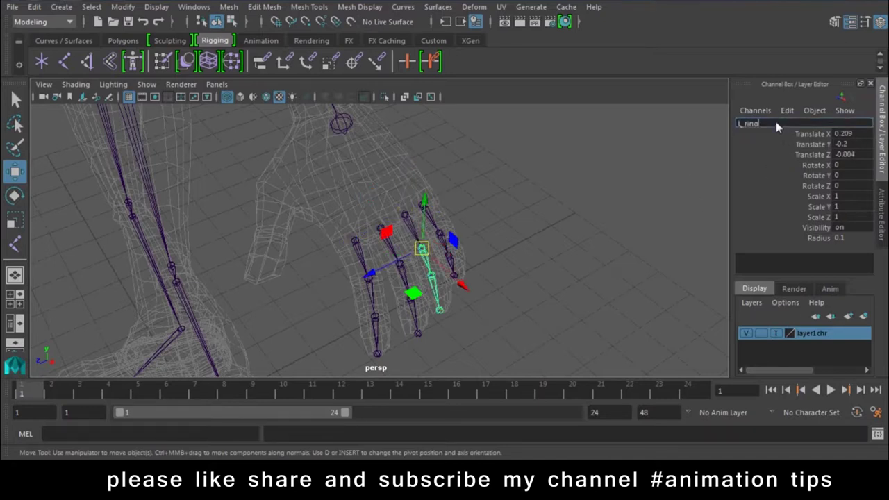
pyautogui.press('Return')
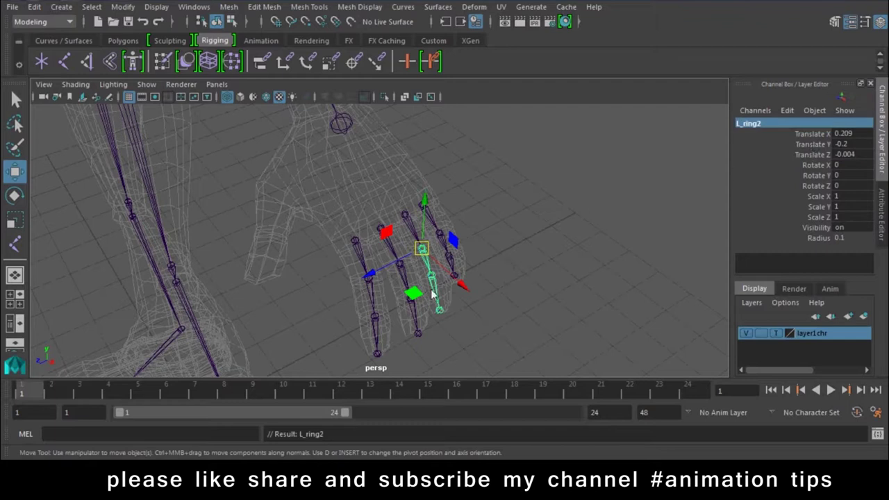
# - Rename the remaining ring-finger joints L_ring3 and the tip L_ring4
pyautogui.press('Down')
pyautogui.keyDown('alt'); pyautogui.moveTo(432, 295); pyautogui.dragTo(511, 317, button='right'); pyautogui.keyUp('alt')
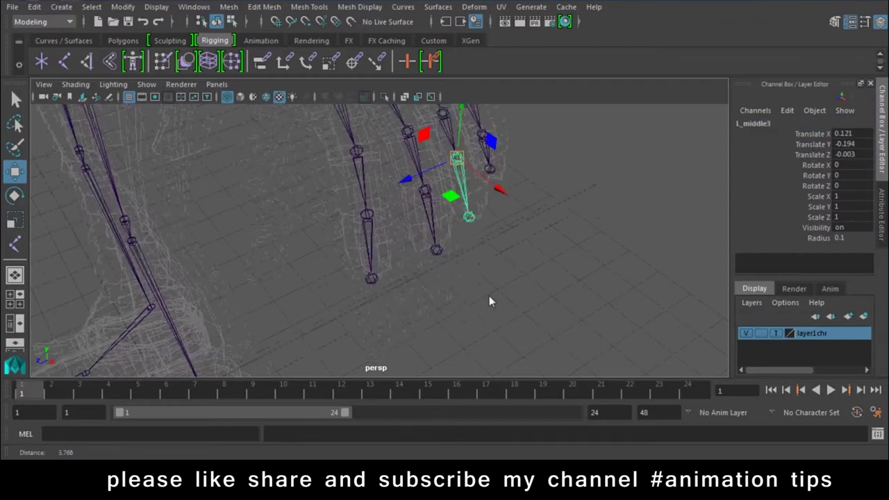
pyautogui.doubleClick(783, 126)
pyautogui.write('L_ring')
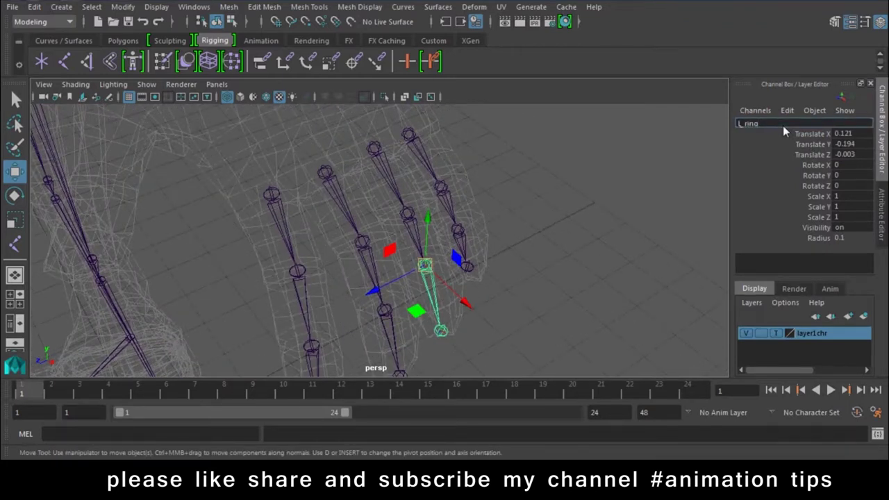
pyautogui.write('3')
pyautogui.press('Return')
pyautogui.click(440, 331)
pyautogui.doubleClick(755, 122)
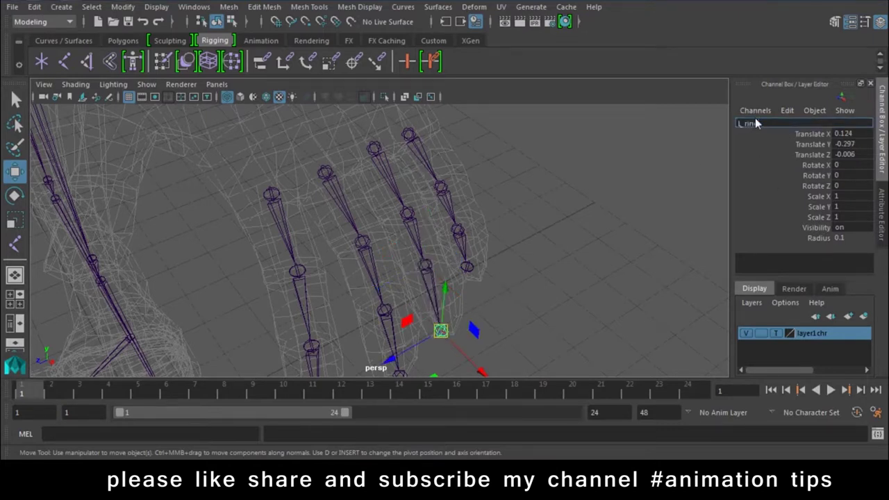
pyautogui.write('g4')
pyautogui.press('Return')
# - Parent the left finger base joints under L_hand_jt
pyautogui.keyDown('alt'); pyautogui.moveTo(504, 180); pyautogui.dragTo(503, 260); pyautogui.keyUp('alt')
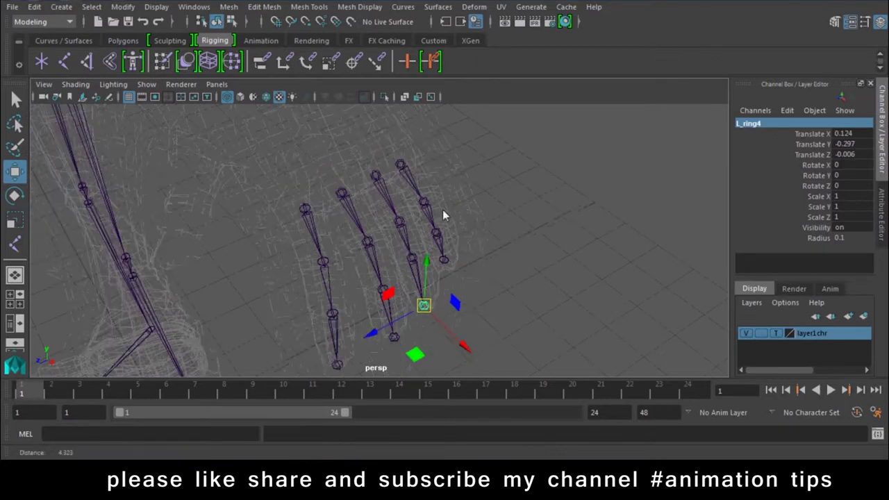
pyautogui.click(499, 279)
pyautogui.click(479, 294)
pyautogui.click(450, 314)
pyautogui.click(415, 333)
pyautogui.click(389, 170)
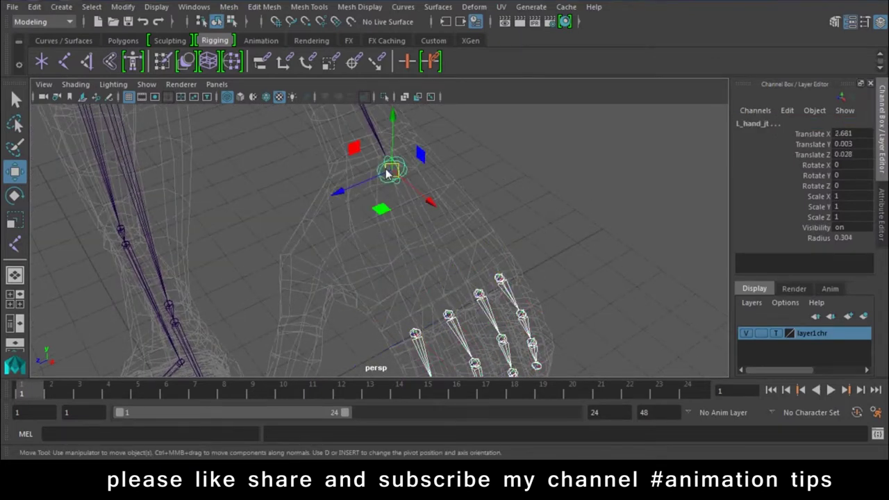
pyautogui.press('p')
# - Select the L_index1 chain and undo the trial joint moves
pyautogui.moveTo(390, 179)
pyautogui.keyDown('alt'); pyautogui.mouseDown()
pyautogui.moveTo(407, 221)
pyautogui.moveTo(512, 222)
pyautogui.moveTo(538, 179)
pyautogui.moveTo(575, 149)
pyautogui.moveTo(402, 228)
pyautogui.moveTo(466, 231)
pyautogui.moveTo(455, 276)
pyautogui.mouseUp(); pyautogui.keyUp('alt')
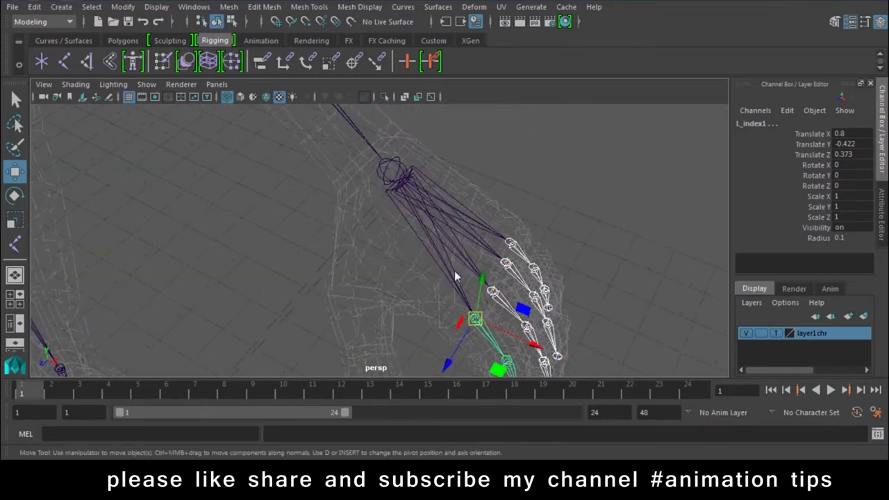
pyautogui.click(577, 229)
pyautogui.click(473, 321)
pyautogui.moveTo(473, 321)
pyautogui.keyDown('alt'); pyautogui.mouseDown()
pyautogui.moveTo(554, 281)
pyautogui.moveTo(451, 259)
pyautogui.mouseUp(); pyautogui.keyUp('alt')
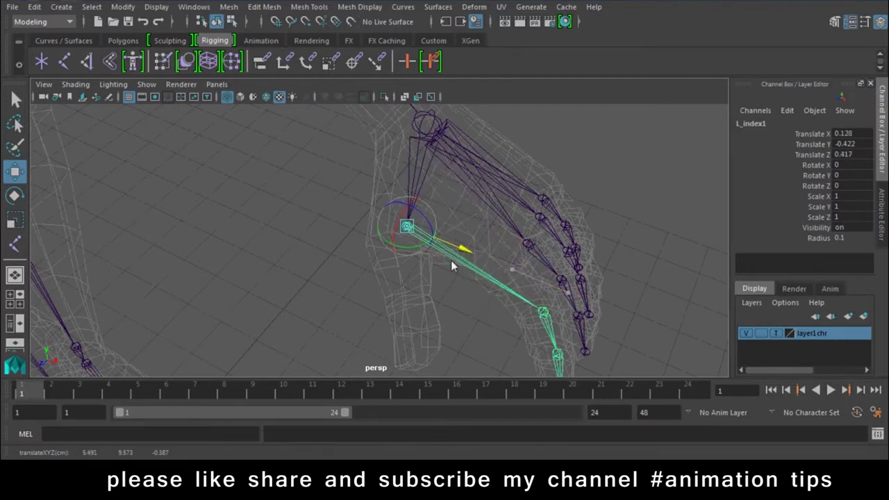
pyautogui.hotkey('ctrl', 'z')
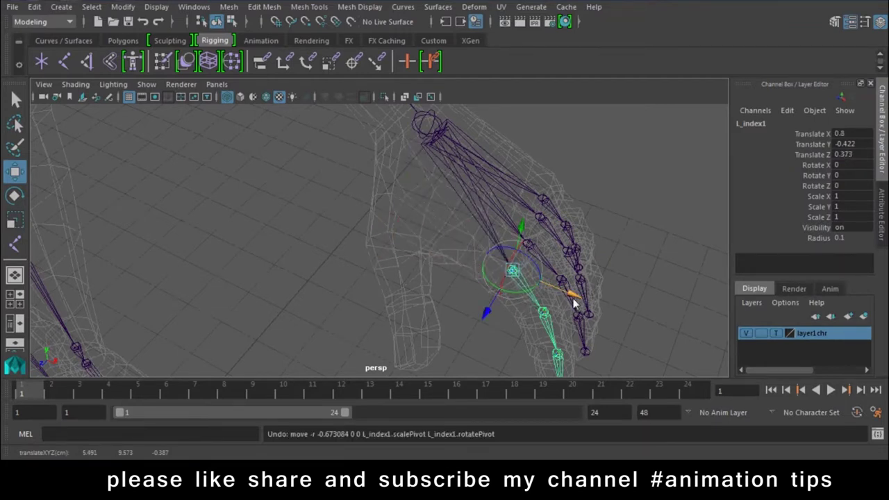
pyautogui.moveTo(575, 299); pyautogui.dragTo(549, 297)
pyautogui.hotkey('ctrl', 'z')
# - Move the extra finger chain over toward the thumb and select L_index5
pyautogui.press('d')
pyautogui.moveTo(549, 297)
pyautogui.mouseDown()
pyautogui.moveTo(442, 261)
pyautogui.moveTo(431, 310)
pyautogui.mouseUp()
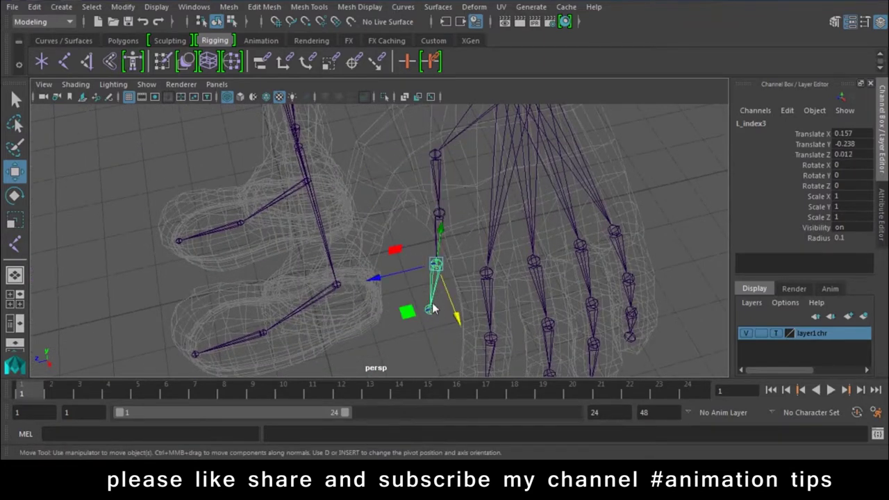
pyautogui.click(411, 336)
pyautogui.moveTo(424, 201)
pyautogui.keyDown('alt'); pyautogui.mouseDown()
pyautogui.moveTo(460, 230)
pyautogui.moveTo(417, 178)
pyautogui.mouseUp(); pyautogui.keyUp('alt')
pyautogui.click(419, 179)
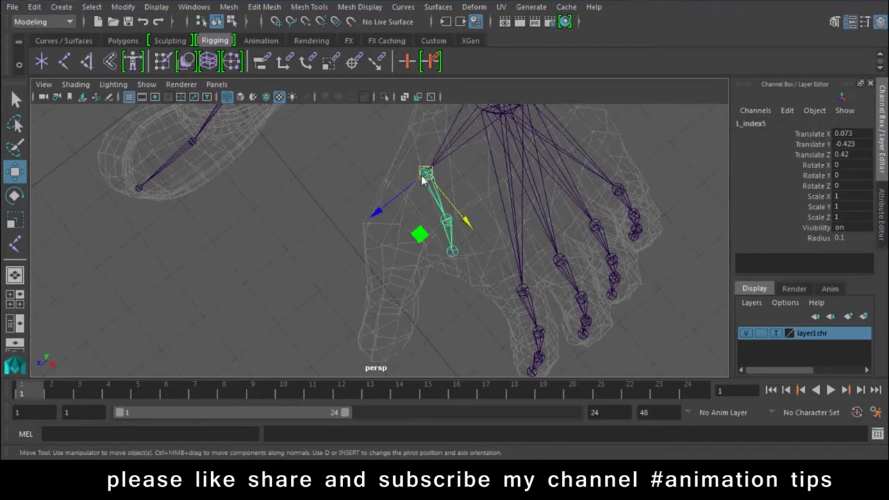
# - In the top view, position L_index2 and L_index3 inside the thumb
pyautogui.press('space')
pyautogui.click(351, 174)
pyautogui.keyDown('alt'); pyautogui.moveTo(231, 199); pyautogui.dragTo(279, 250, button='middle'); pyautogui.keyUp('alt')
pyautogui.moveTo(240, 166); pyautogui.dragTo(298, 218)
pyautogui.keyDown('alt'); pyautogui.moveTo(295, 305); pyautogui.dragTo(361, 240, button='middle'); pyautogui.keyUp('alt')
pyautogui.moveTo(362, 242)
pyautogui.mouseDown()
pyautogui.moveTo(358, 281)
pyautogui.moveTo(407, 315)
pyautogui.mouseUp()
pyautogui.click(405, 277)
pyautogui.click(360, 261)
pyautogui.moveTo(354, 268); pyautogui.dragTo(349, 272)
pyautogui.click(398, 321)
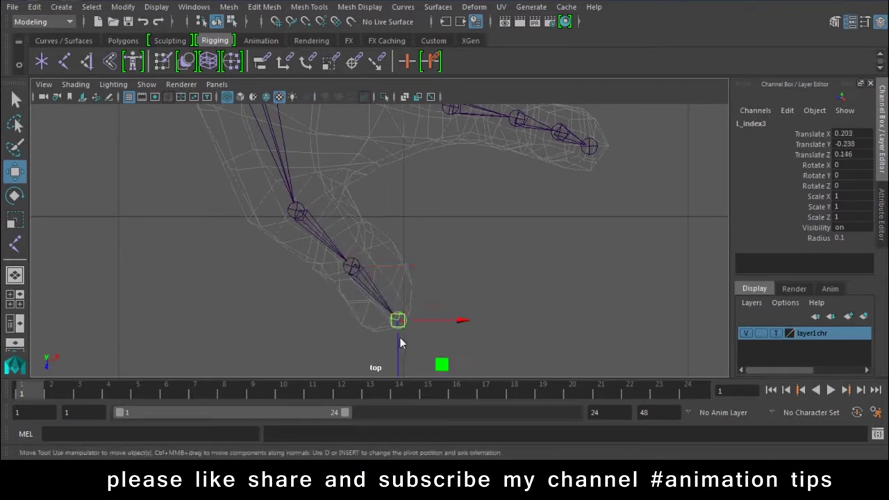
pyautogui.moveTo(405, 318); pyautogui.dragTo(409, 315)
# - In the front view, raise the thumb joints along Y to fit the thumb mesh
pyautogui.press('space')
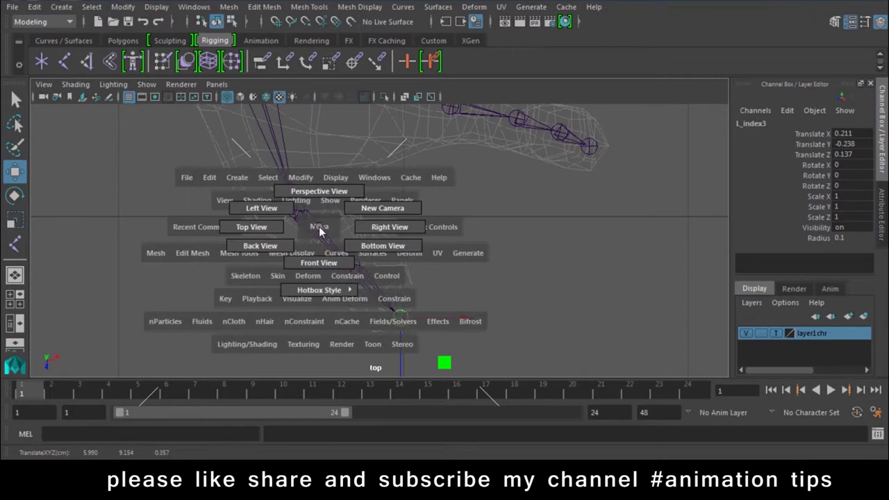
pyautogui.press('space')
pyautogui.click(319, 262)
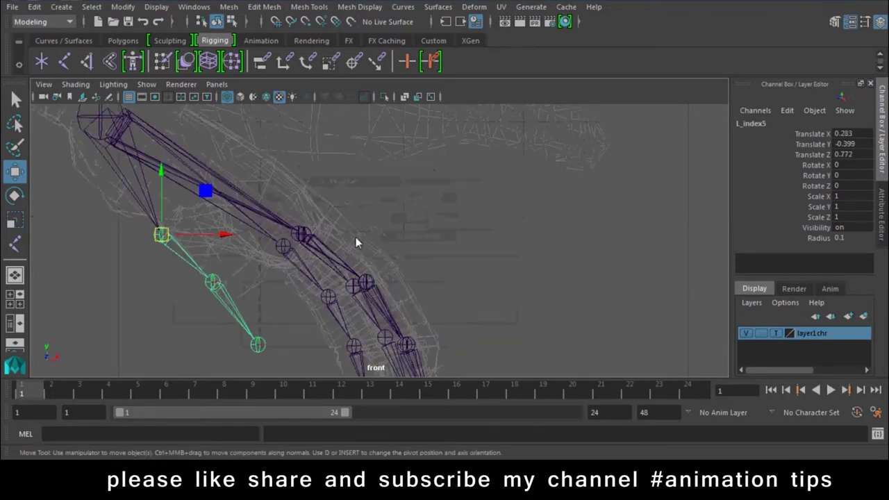
pyautogui.keyDown('alt'); pyautogui.moveTo(283, 311); pyautogui.dragTo(406, 327, button='middle'); pyautogui.keyUp('alt')
pyautogui.moveTo(289, 193); pyautogui.dragTo(327, 130)
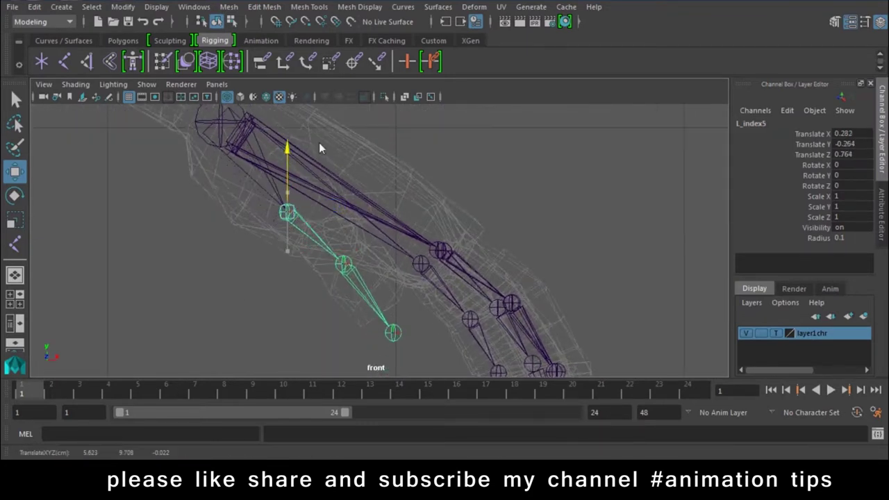
pyautogui.click(393, 312)
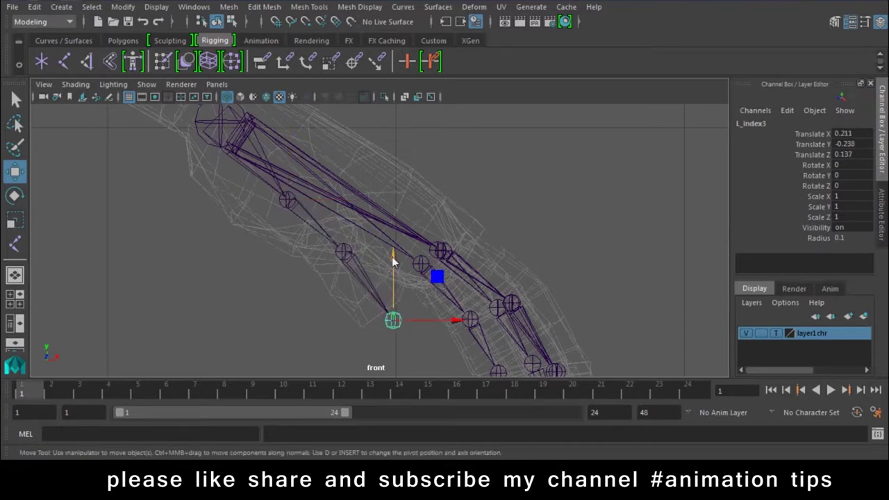
pyautogui.click(343, 254)
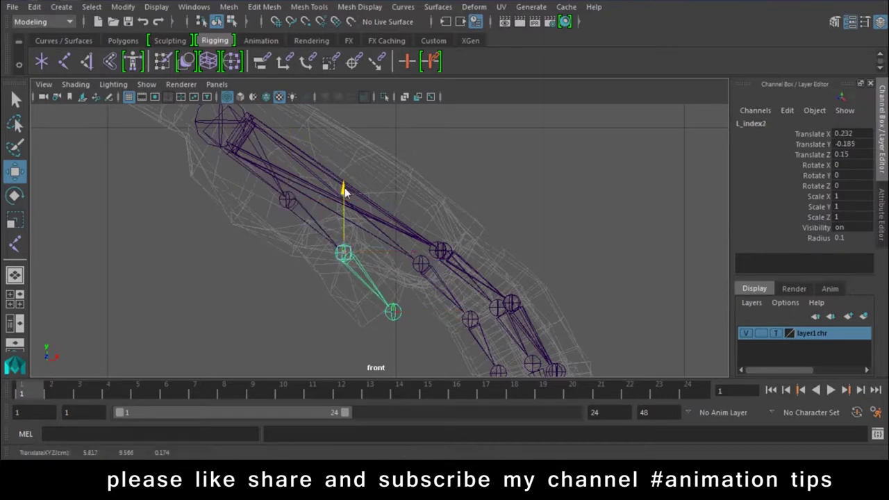
pyautogui.click(393, 314)
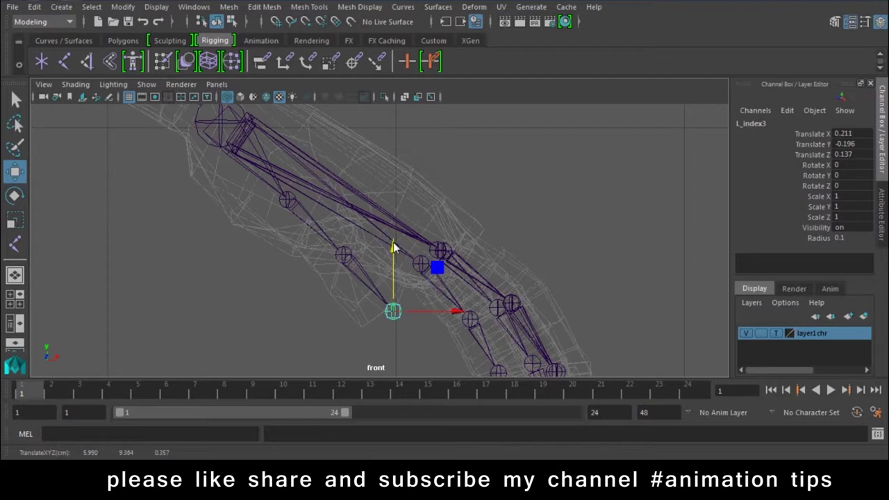
# - In perspective, fit L_index5 into the thumb base and adjust L_index3
pyautogui.press('space')
pyautogui.moveTo(393, 248); pyautogui.dragTo(393, 206)
pyautogui.click(374, 291)
pyautogui.keyDown('alt'); pyautogui.moveTo(372, 293); pyautogui.dragTo(382, 277); pyautogui.keyUp('alt')
pyautogui.moveTo(369, 233)
pyautogui.mouseDown()
pyautogui.moveTo(388, 218)
pyautogui.moveTo(389, 235)
pyautogui.mouseUp()
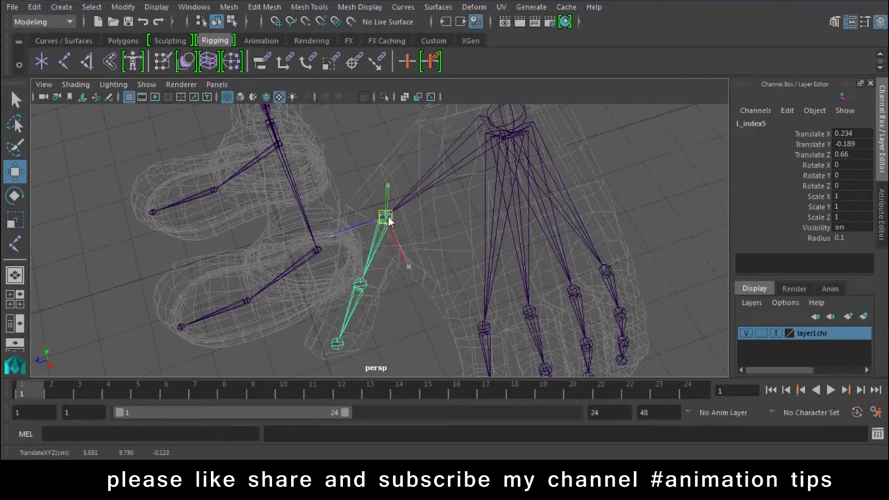
pyautogui.keyDown('alt'); pyautogui.moveTo(416, 264); pyautogui.dragTo(543, 255); pyautogui.keyUp('alt')
pyautogui.click(518, 223)
pyautogui.moveTo(519, 222)
pyautogui.mouseDown()
pyautogui.moveTo(470, 267)
pyautogui.moveTo(342, 278)
pyautogui.moveTo(325, 265)
pyautogui.moveTo(496, 222)
pyautogui.moveTo(574, 248)
pyautogui.moveTo(405, 277)
pyautogui.mouseUp()
pyautogui.click(533, 332)
pyautogui.moveTo(533, 332)
pyautogui.keyDown('alt'); pyautogui.mouseDown()
pyautogui.moveTo(424, 302)
pyautogui.moveTo(458, 294)
pyautogui.moveTo(373, 252)
pyautogui.mouseUp(); pyautogui.keyUp('alt')
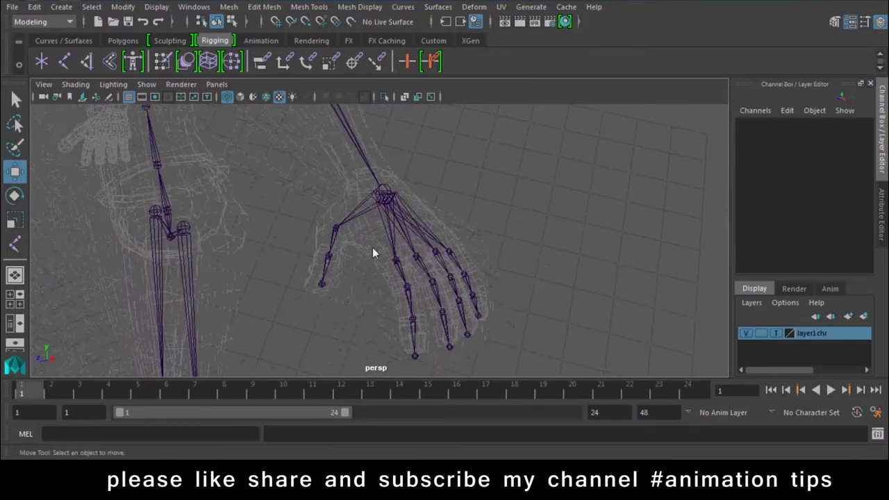
# - Rename the thumb base and middle joints to L_thumb1 and L_thumb2
pyautogui.click(328, 238)
pyautogui.click(759, 125)
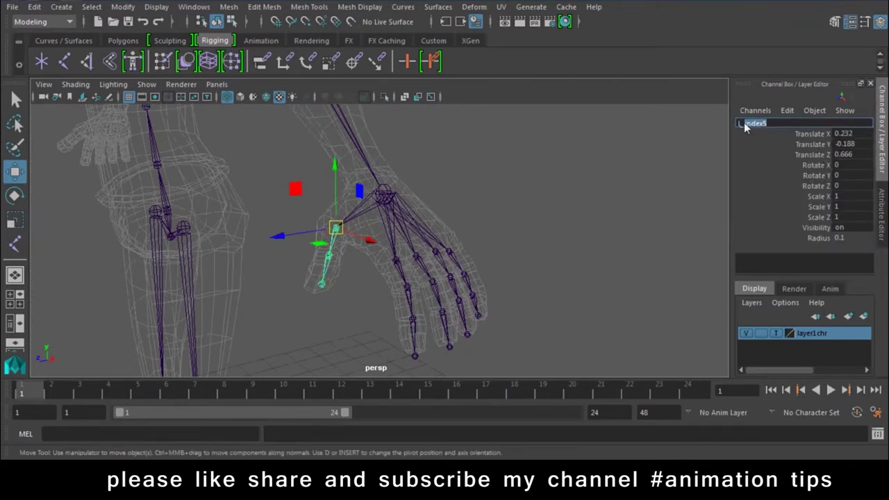
pyautogui.write('thumb1')
pyautogui.press('Return')
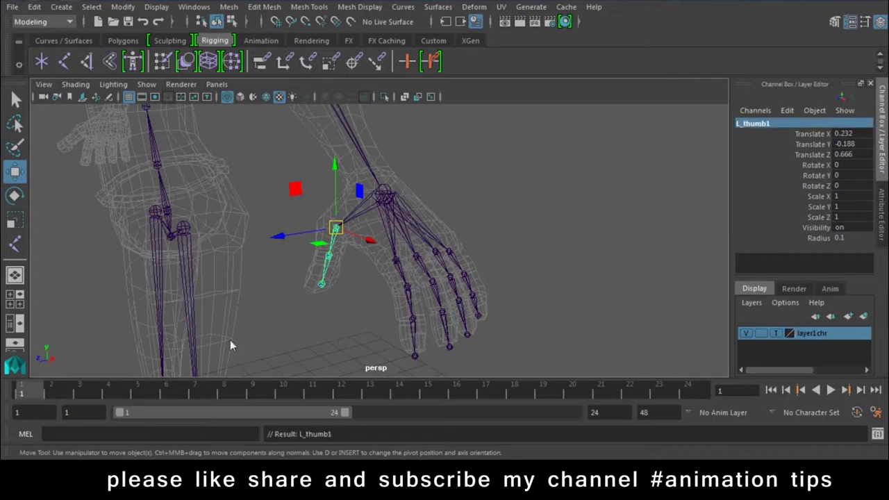
pyautogui.click(334, 266)
pyautogui.click(763, 125)
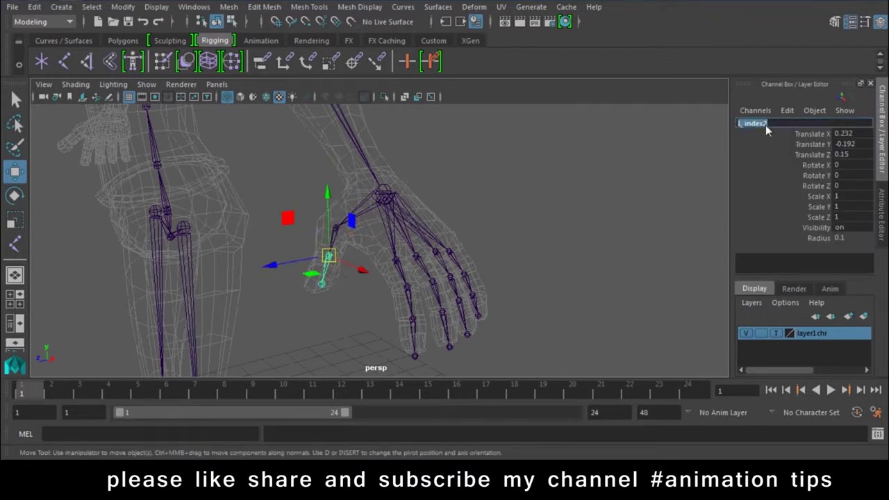
pyautogui.write('L_thumb1')
pyautogui.press('Return')
# - Rename the last thumb joint L_index3 to L_thumb3
pyautogui.click(325, 281)
pyautogui.click(759, 128)
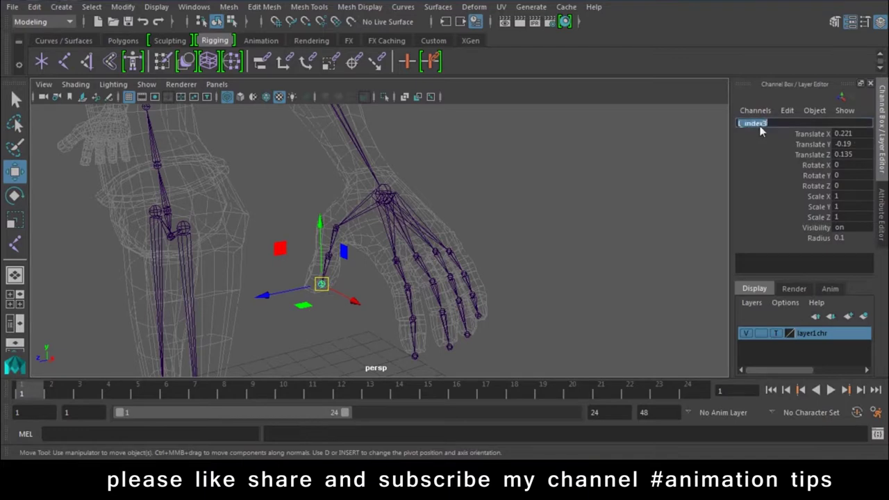
pyautogui.write('L_thumb3')
pyautogui.press('Return')
pyautogui.moveTo(430, 325)
pyautogui.keyDown('alt'); pyautogui.mouseDown()
pyautogui.moveTo(246, 277)
pyautogui.moveTo(367, 191)
pyautogui.mouseUp(); pyautogui.keyUp('alt')
pyautogui.click(366, 191)
# - Select the left clavicle joint L_clavicle_jt
pyautogui.click(362, 203)
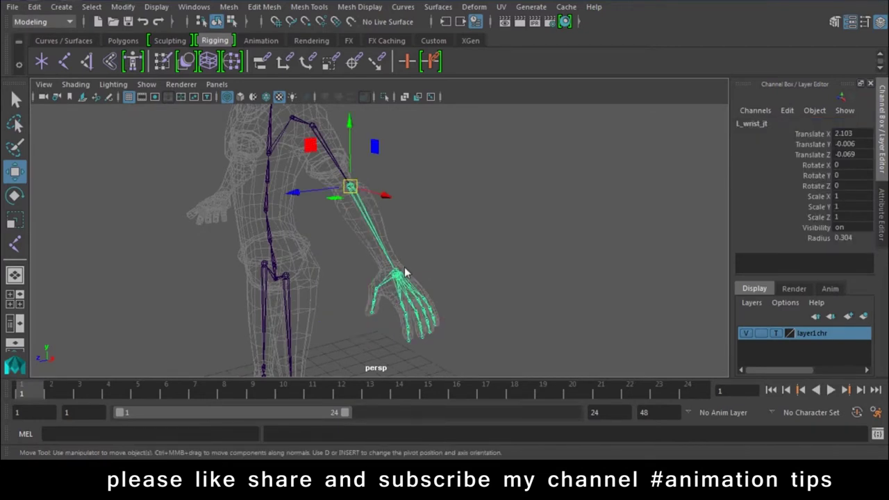
pyautogui.click(396, 273)
pyautogui.moveTo(390, 327)
pyautogui.keyDown('alt'); pyautogui.mouseDown()
pyautogui.moveTo(338, 304)
pyautogui.moveTo(342, 229)
pyautogui.mouseUp(); pyautogui.keyUp('alt')
pyautogui.click(384, 225)
pyautogui.keyDown('alt'); pyautogui.moveTo(436, 283); pyautogui.dragTo(422, 281); pyautogui.keyUp('alt')
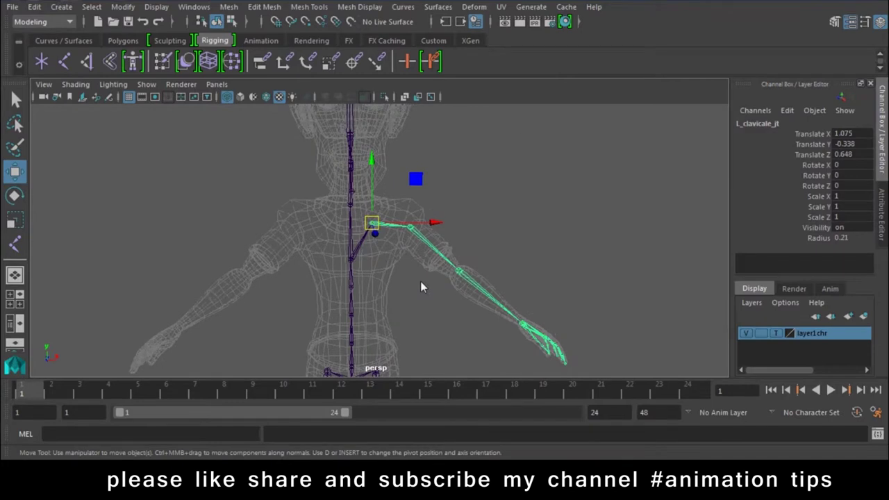
# - Switch the menu set from Modeling to Rigging and open the Skeleton menu
pyautogui.click(264, 7)
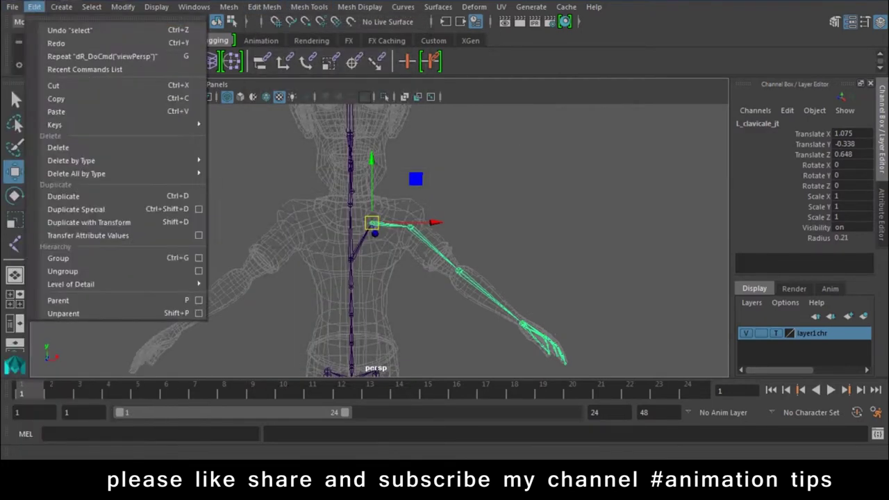
pyautogui.click(42, 23)
pyautogui.click(41, 23)
pyautogui.click(35, 53)
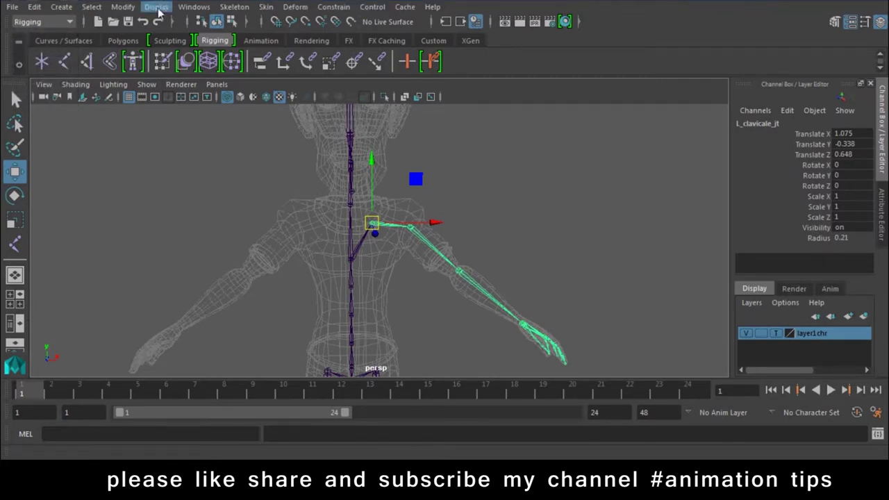
pyautogui.click(234, 7)
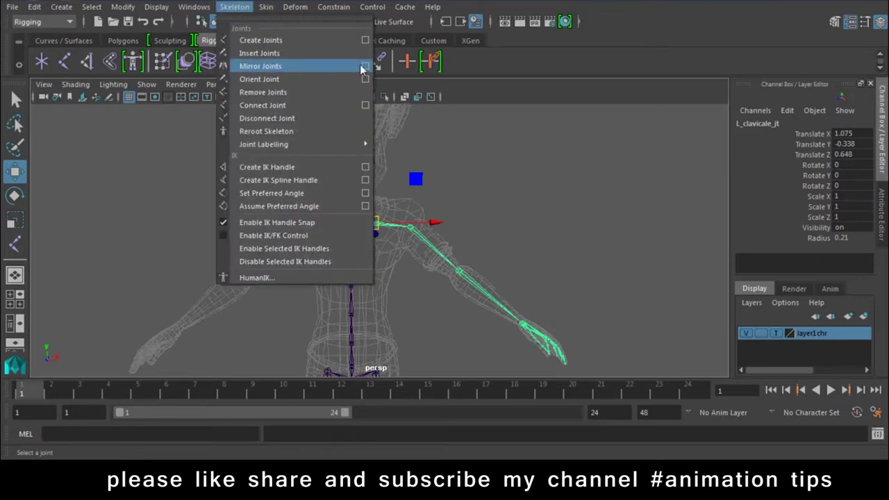
# - Mirror the left arm joints across YZ, replacing L with R in the names
pyautogui.click(364, 66)
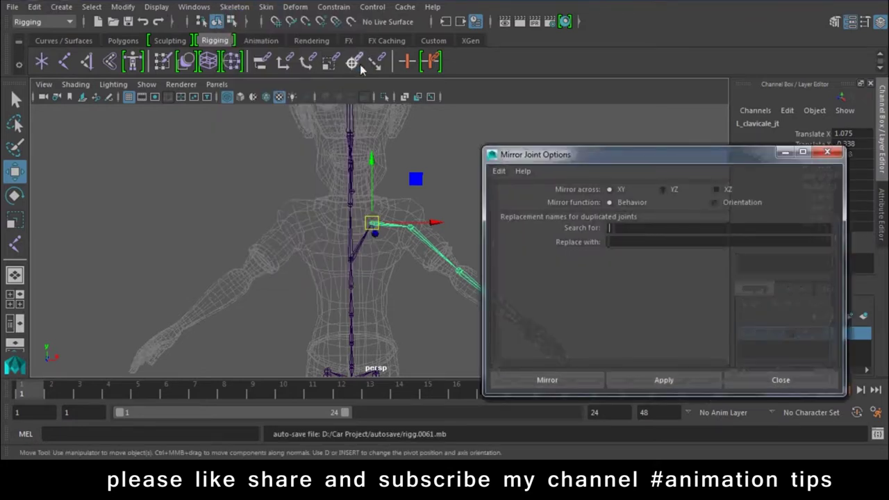
pyautogui.write('L')
pyautogui.click(655, 243)
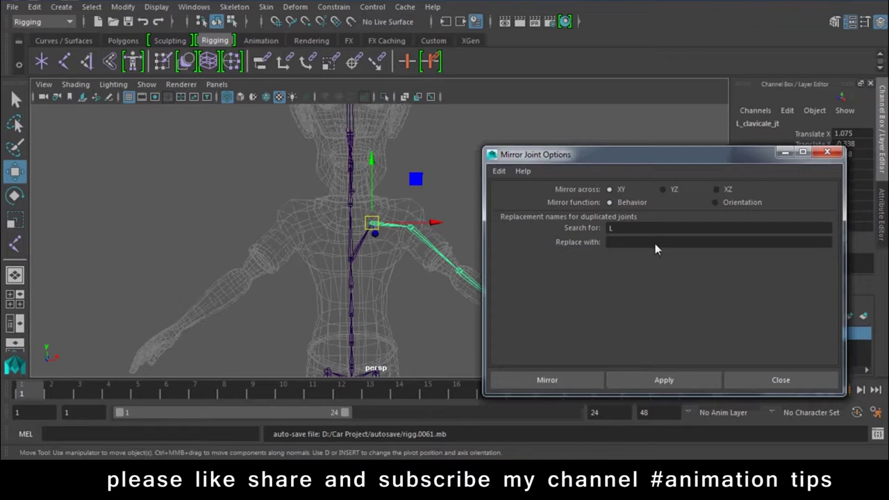
pyautogui.write('R')
pyautogui.click(664, 189)
pyautogui.click(576, 380)
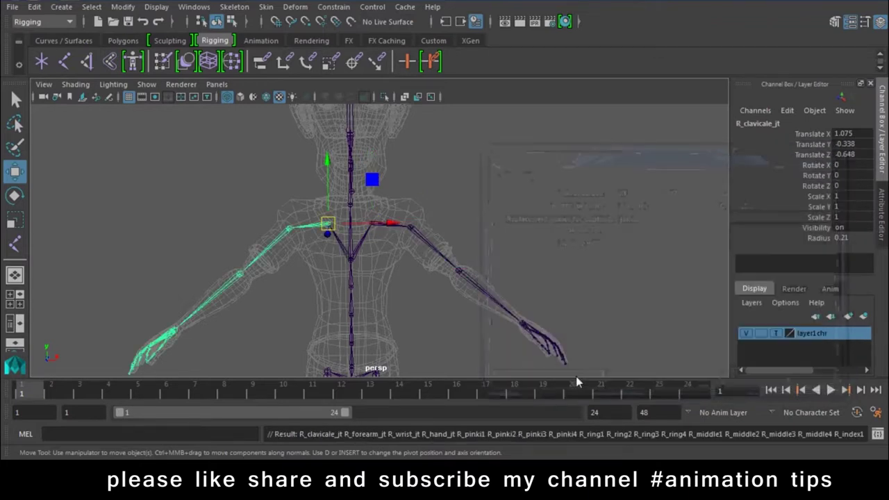
# - Inspect the mirrored right clavicle, shoulder and elbow joints
pyautogui.click(489, 177)
pyautogui.click(286, 231)
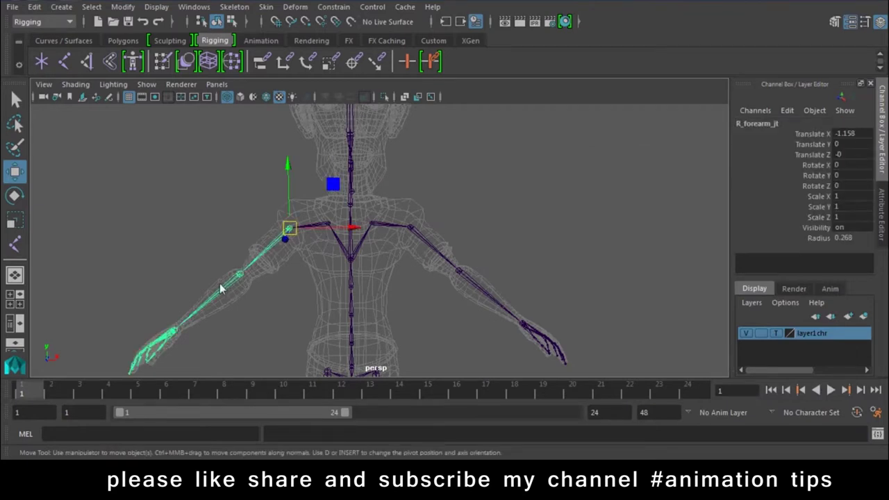
pyautogui.click(226, 284)
pyautogui.click(602, 275)
pyautogui.moveTo(539, 292)
pyautogui.keyDown('alt'); pyautogui.mouseDown()
pyautogui.moveTo(412, 224)
pyautogui.moveTo(595, 272)
pyautogui.moveTo(414, 217)
pyautogui.moveTo(229, 226)
pyautogui.moveTo(286, 291)
pyautogui.moveTo(449, 292)
pyautogui.moveTo(519, 249)
pyautogui.moveTo(712, 241)
pyautogui.moveTo(795, 345)
pyautogui.mouseUp(); pyautogui.keyUp('alt')
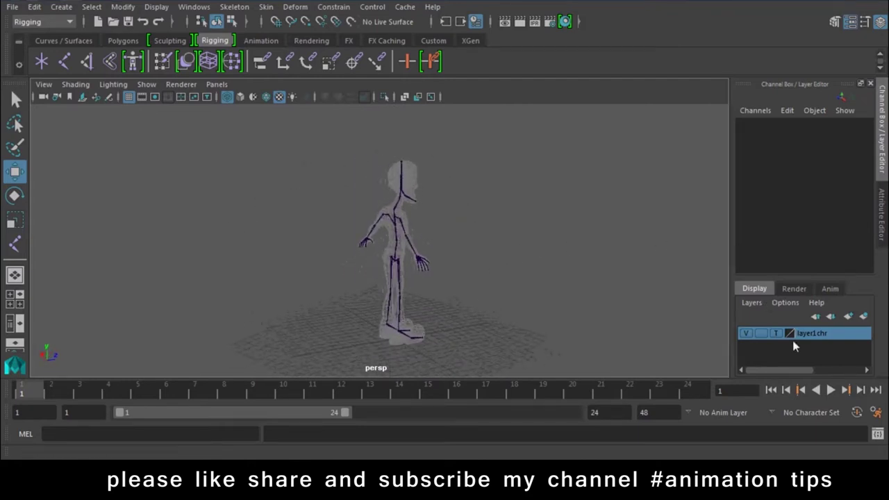
# - Hide the character mesh layer to inspect the skeleton, then show it again
pyautogui.click(746, 333)
pyautogui.moveTo(606, 248)
pyautogui.keyDown('alt'); pyautogui.mouseDown()
pyautogui.moveTo(366, 258)
pyautogui.moveTo(184, 241)
pyautogui.moveTo(266, 254)
pyautogui.moveTo(332, 248)
pyautogui.mouseUp(); pyautogui.keyUp('alt')
pyautogui.scroll(5, 572, 356)
pyautogui.moveTo(572, 356)
pyautogui.keyDown('alt'); pyautogui.mouseDown()
pyautogui.moveTo(506, 247)
pyautogui.moveTo(439, 184)
pyautogui.moveTo(402, 254)
pyautogui.moveTo(411, 316)
pyautogui.moveTo(402, 245)
pyautogui.mouseUp(); pyautogui.keyUp('alt')
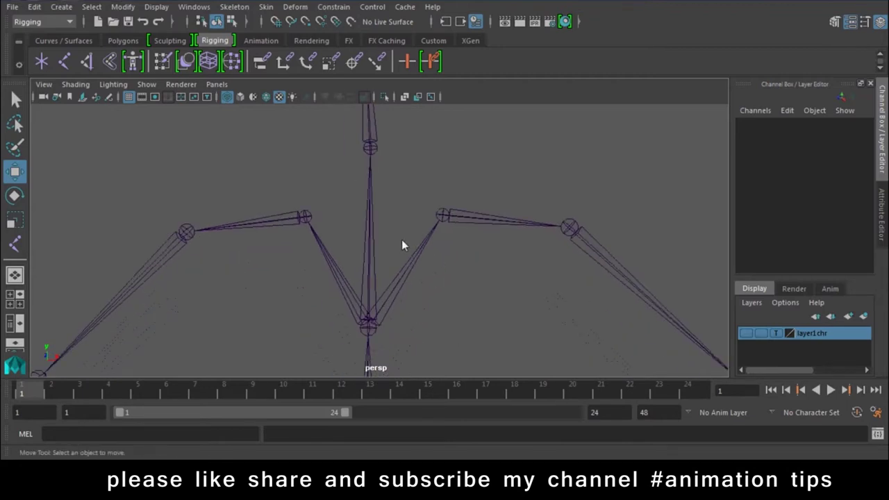
pyautogui.click(746, 333)
# - Frame the whole character and open the Script Editor
pyautogui.keyDown('alt'); pyautogui.moveTo(464, 332); pyautogui.dragTo(314, 269); pyautogui.keyUp('alt')
pyautogui.moveTo(314, 269)
pyautogui.keyDown('alt'); pyautogui.mouseDown(button='right')
pyautogui.moveTo(355, 289)
pyautogui.moveTo(309, 289)
pyautogui.mouseUp(button='right'); pyautogui.keyUp('alt')
pyautogui.keyDown('alt'); pyautogui.moveTo(309, 288); pyautogui.dragTo(520, 278); pyautogui.keyUp('alt')
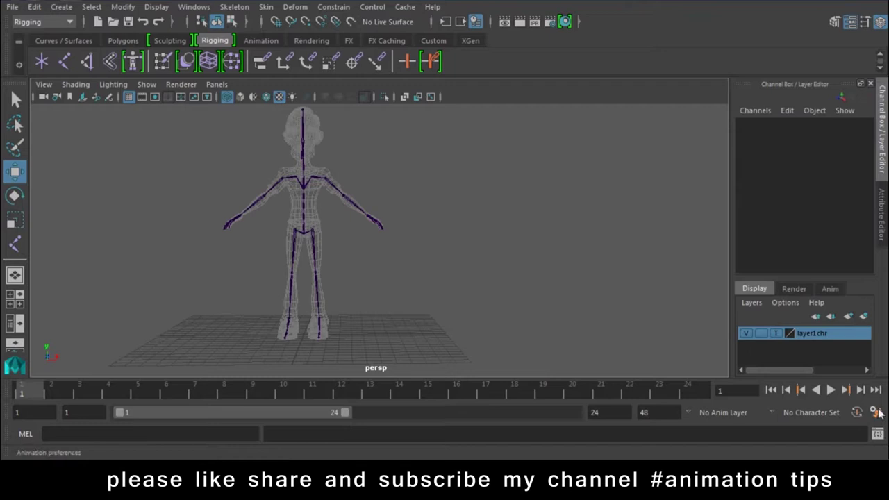
pyautogui.click(877, 434)
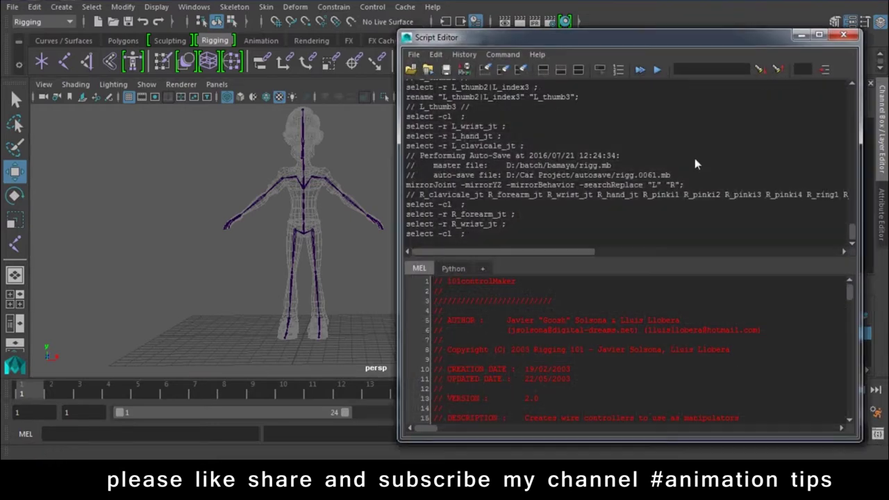
# - Clear both the history and input text of the Script Editor
pyautogui.click(443, 59)
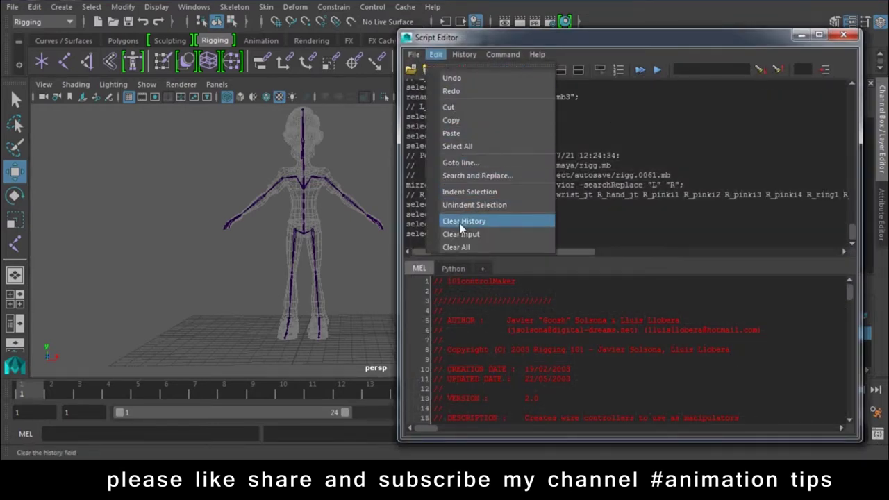
pyautogui.click(458, 235)
pyautogui.click(435, 54)
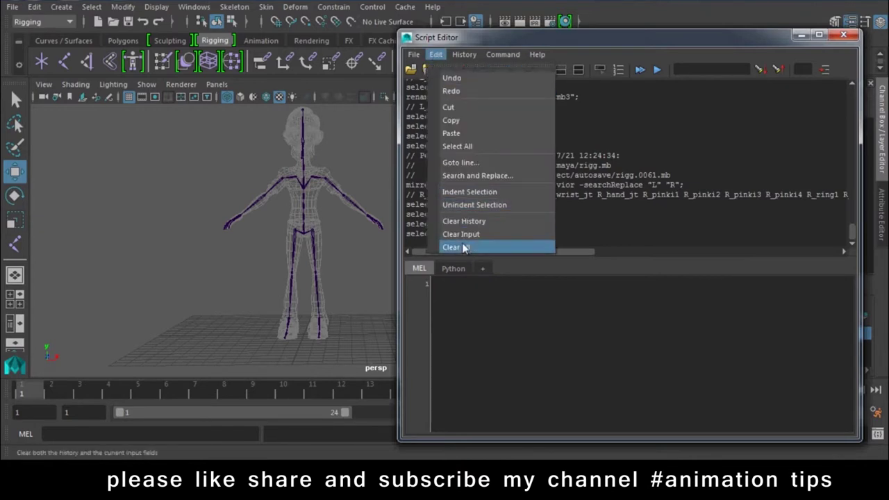
pyautogui.click(451, 246)
# - Load D:\mel\rig101wireControllers.mel into the Script Editor
pyautogui.click(414, 55)
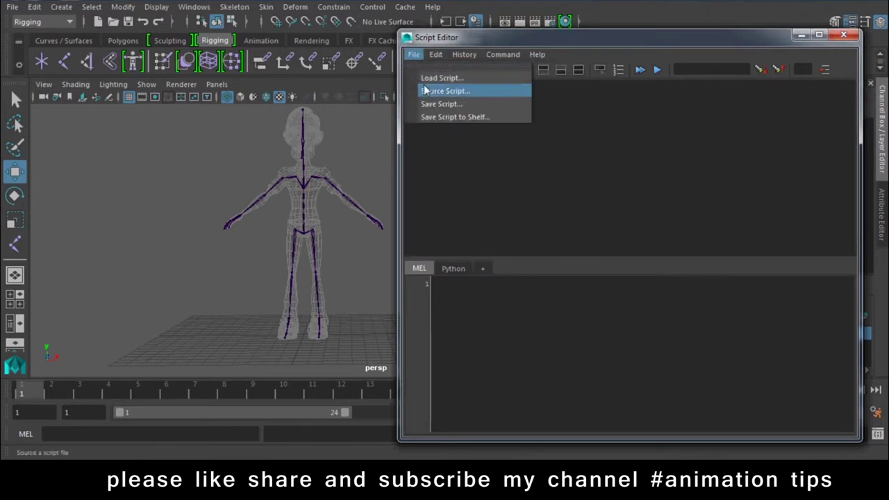
pyautogui.click(433, 79)
pyautogui.click(284, 124)
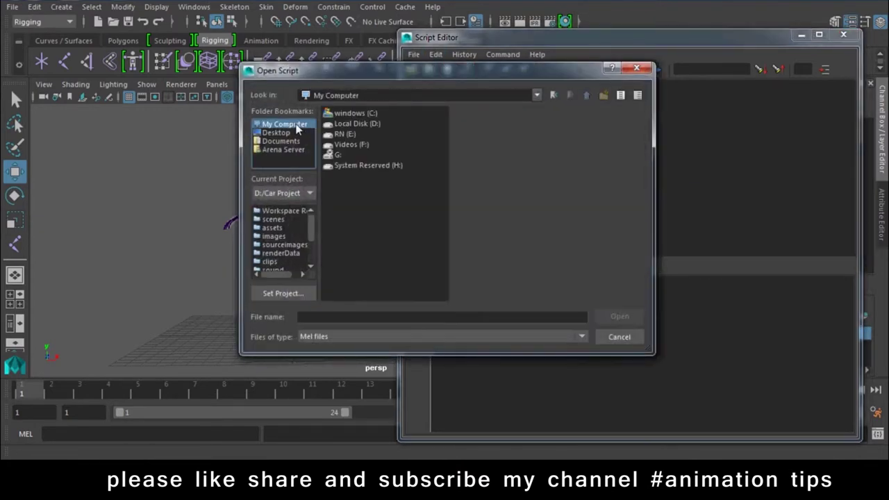
pyautogui.doubleClick(368, 125)
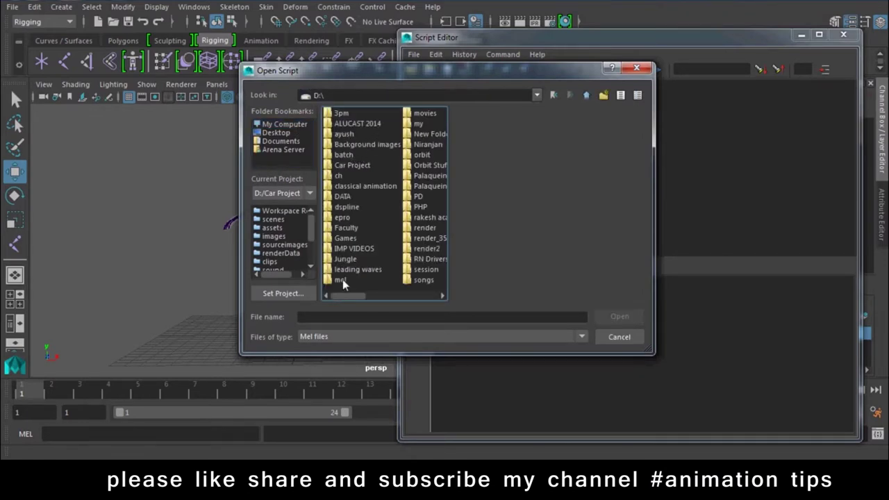
pyautogui.doubleClick(341, 279)
pyautogui.doubleClick(352, 123)
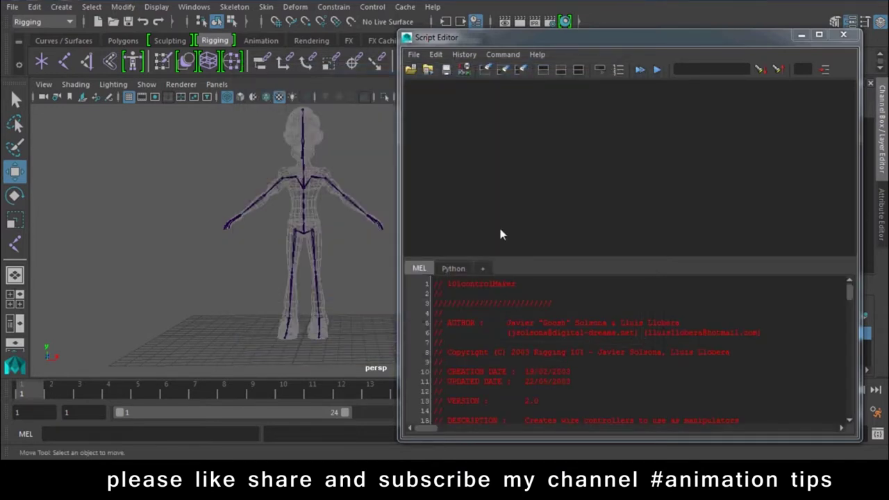
# - Select the 'rig101wireControllers;' run command on line 17
pyautogui.moveTo(848, 293)
pyautogui.mouseDown()
pyautogui.moveTo(843, 417)
pyautogui.moveTo(851, 290)
pyautogui.mouseUp()
pyautogui.scroll(-2, 780, 333)
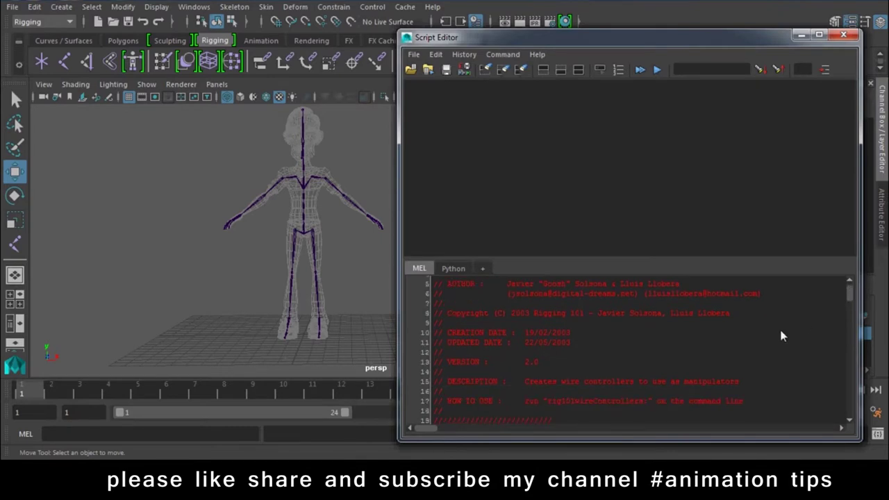
pyautogui.moveTo(647, 402); pyautogui.dragTo(551, 400)
pyautogui.hotkey('ctrl', 'c')
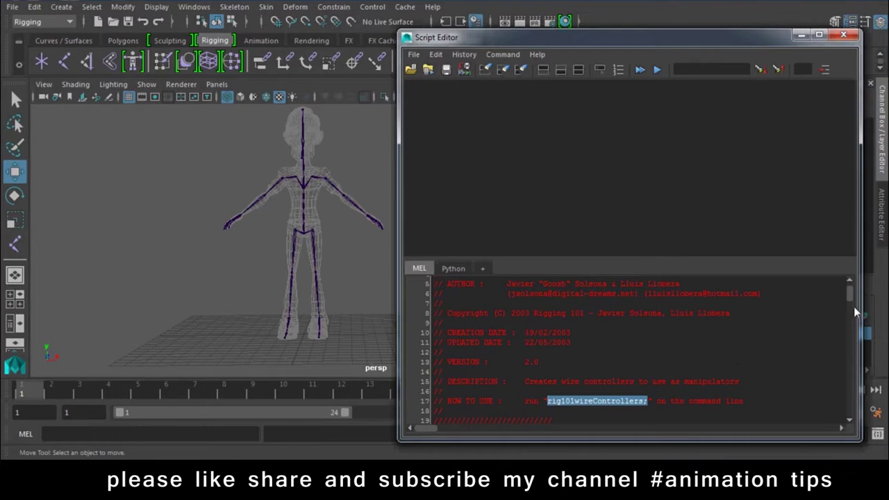
pyautogui.moveTo(851, 292); pyautogui.dragTo(850, 411)
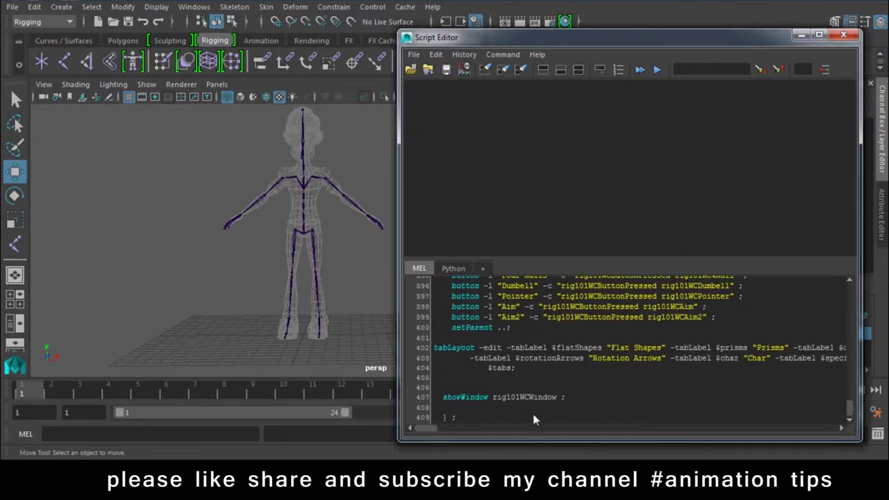
# - Append the rig101wireControllers call and drag the whole script onto the Rigging shelf
pyautogui.press('Return')
pyautogui.hotkey('ctrl', 'v')
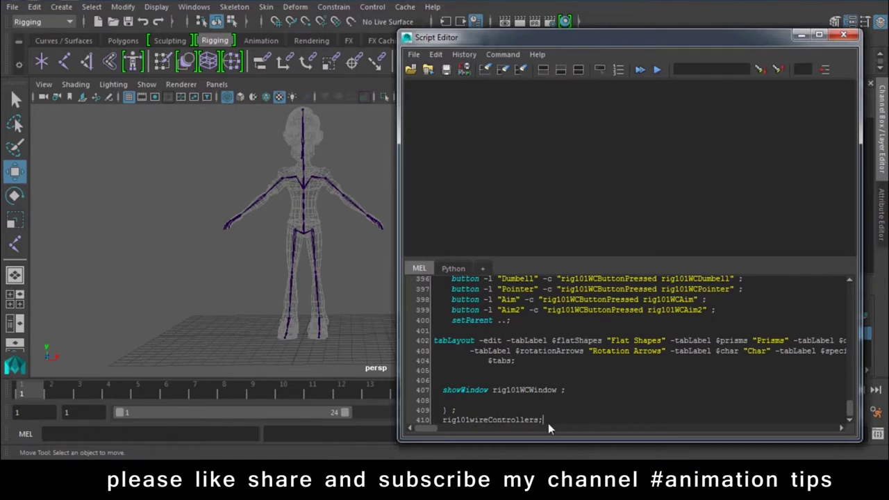
pyautogui.hotkey('ctrl', 'a')
pyautogui.moveTo(475, 39)
pyautogui.mouseDown()
pyautogui.moveTo(574, 111)
pyautogui.moveTo(629, 100)
pyautogui.mouseUp()
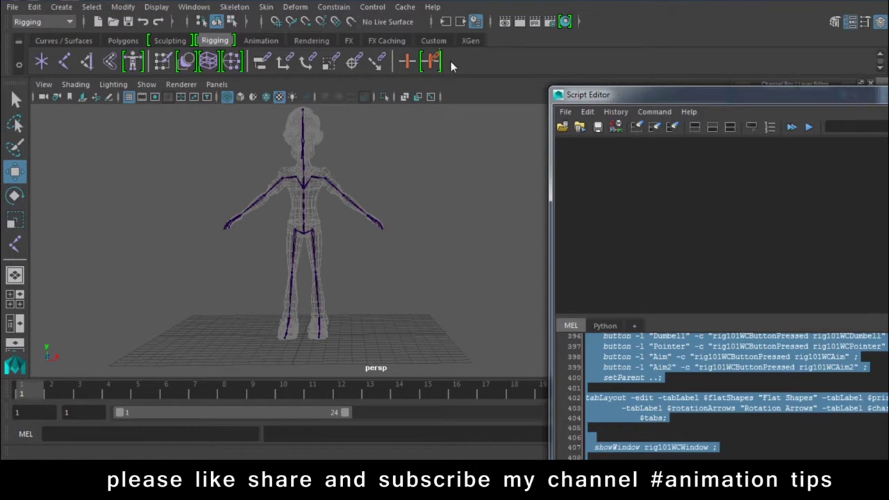
pyautogui.moveTo(451, 66); pyautogui.dragTo(452, 63, button='middle')
pyautogui.moveTo(658, 102); pyautogui.dragTo(316, 148)
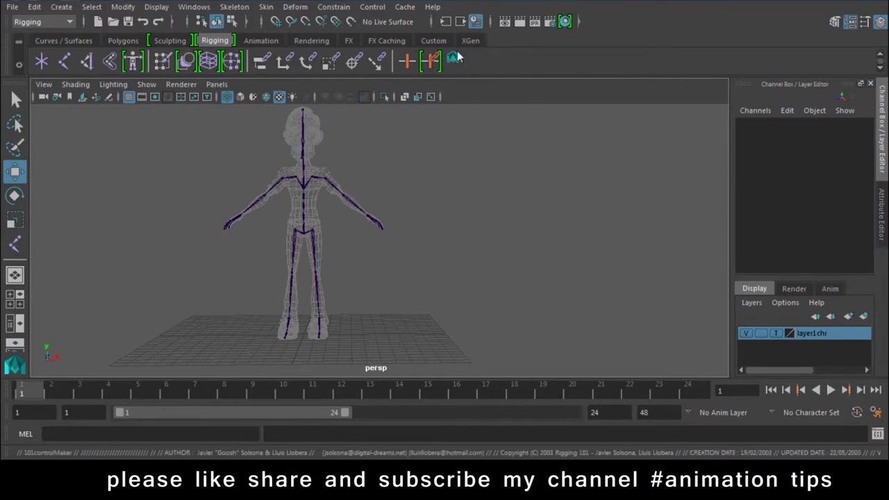
# - Open the Shelf Editor and select the 101controlMaker shelf button
pyautogui.click(19, 65)
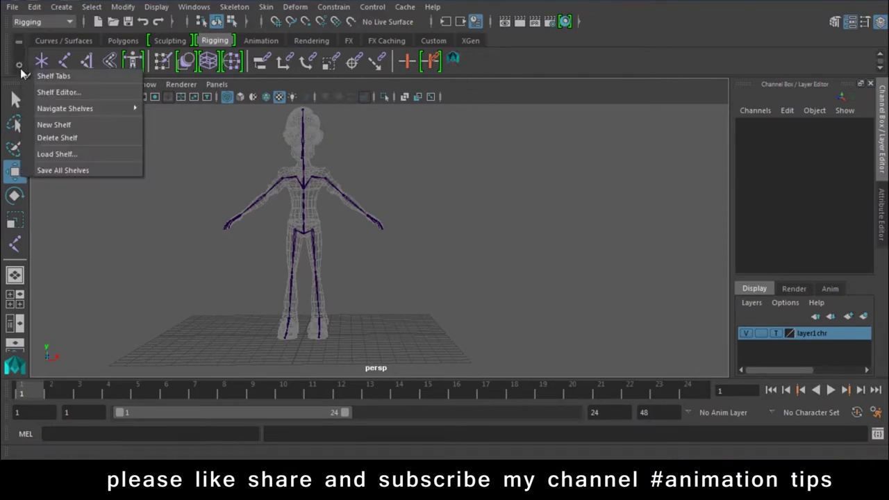
pyautogui.click(89, 95)
pyautogui.moveTo(454, 155); pyautogui.dragTo(688, 87)
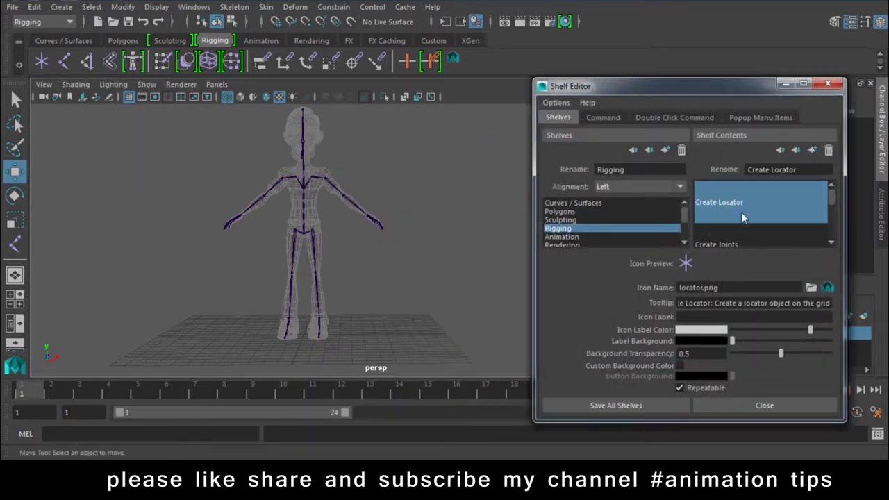
pyautogui.moveTo(831, 201)
pyautogui.mouseDown()
pyautogui.moveTo(831, 240)
pyautogui.moveTo(834, 194)
pyautogui.mouseUp()
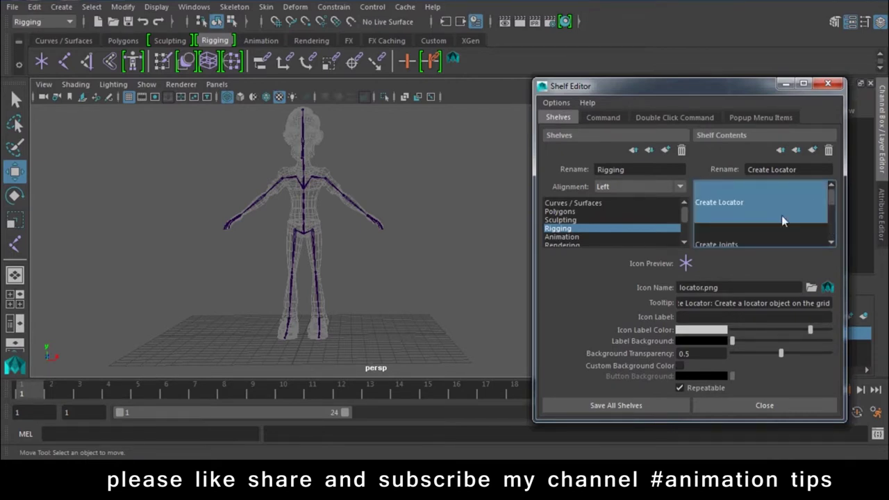
pyautogui.scroll(-2, 782, 221)
pyautogui.scroll(1, 781, 220)
pyautogui.scroll(-1, 782, 222)
pyautogui.scroll(-1, 782, 228)
pyautogui.scroll(-1, 782, 228)
pyautogui.scroll(-1, 782, 227)
pyautogui.scroll(-1, 781, 222)
pyautogui.scroll(-2, 780, 222)
pyautogui.click(750, 193)
pyautogui.scroll(1, 757, 207)
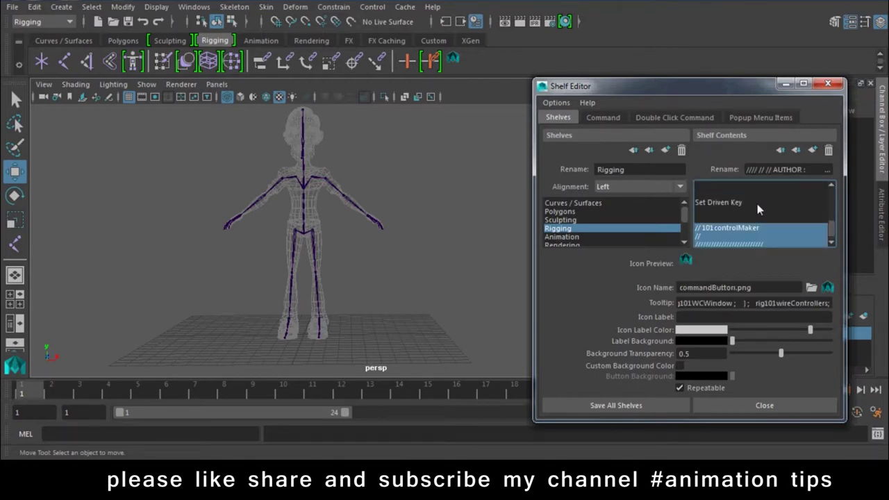
# - Set the button's icon label to 'My Script' and save all shelves
pyautogui.click(722, 321)
pyautogui.write('M')
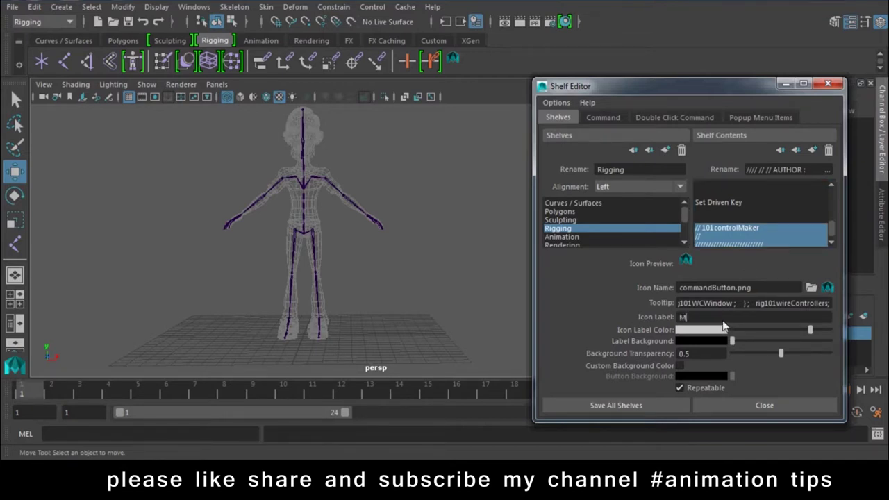
pyautogui.write('y Script')
pyautogui.press('Return')
pyautogui.click(634, 405)
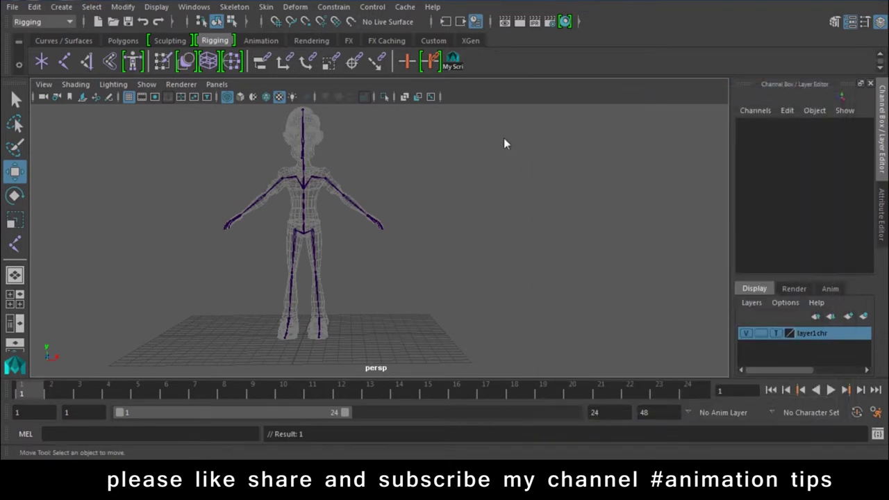
# - Launch the wireControllers tool from the new button and create a Char Footprint controller
pyautogui.click(452, 68)
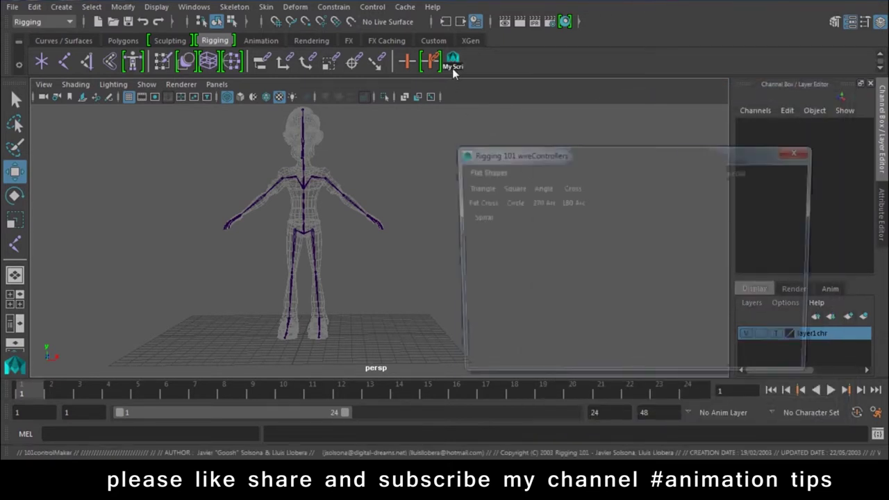
pyautogui.moveTo(545, 158); pyautogui.dragTo(579, 80)
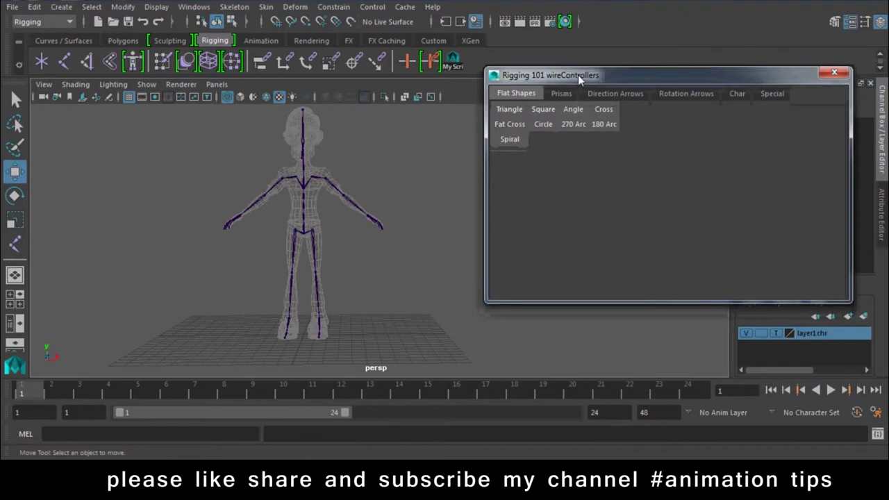
pyautogui.moveTo(284, 182)
pyautogui.keyDown('alt'); pyautogui.mouseDown()
pyautogui.moveTo(352, 346)
pyautogui.moveTo(366, 270)
pyautogui.moveTo(378, 257)
pyautogui.mouseUp(); pyautogui.keyUp('alt')
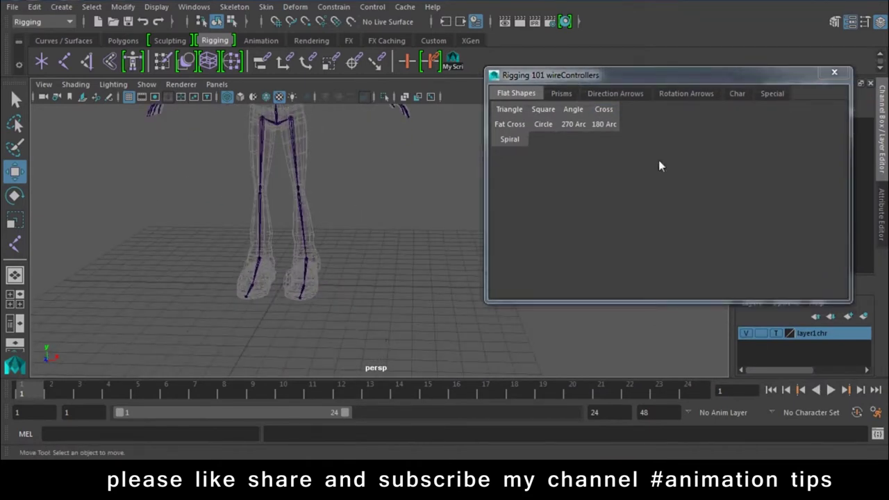
pyautogui.click(743, 94)
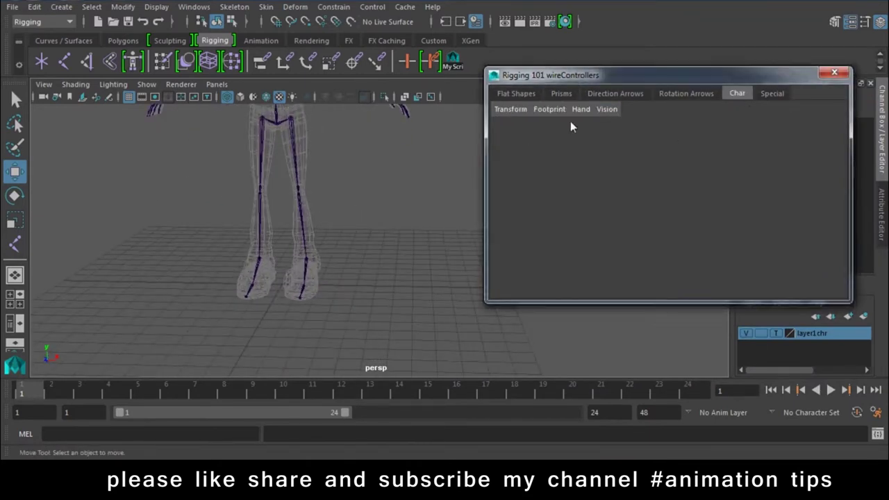
pyautogui.click(550, 111)
# - Move the footprint controller onto the positive-X foot at about 1.275, 1.33, -0.454
pyautogui.moveTo(389, 208)
pyautogui.keyDown('alt'); pyautogui.mouseDown()
pyautogui.moveTo(277, 337)
pyautogui.moveTo(320, 238)
pyautogui.mouseUp(); pyautogui.keyUp('alt')
pyautogui.keyDown('alt'); pyautogui.moveTo(320, 238); pyautogui.dragTo(396, 254, button='middle'); pyautogui.keyUp('alt')
pyautogui.keyDown('alt'); pyautogui.moveTo(395, 248); pyautogui.dragTo(399, 280, button='right'); pyautogui.keyUp('alt')
pyautogui.moveTo(342, 248); pyautogui.dragTo(393, 245)
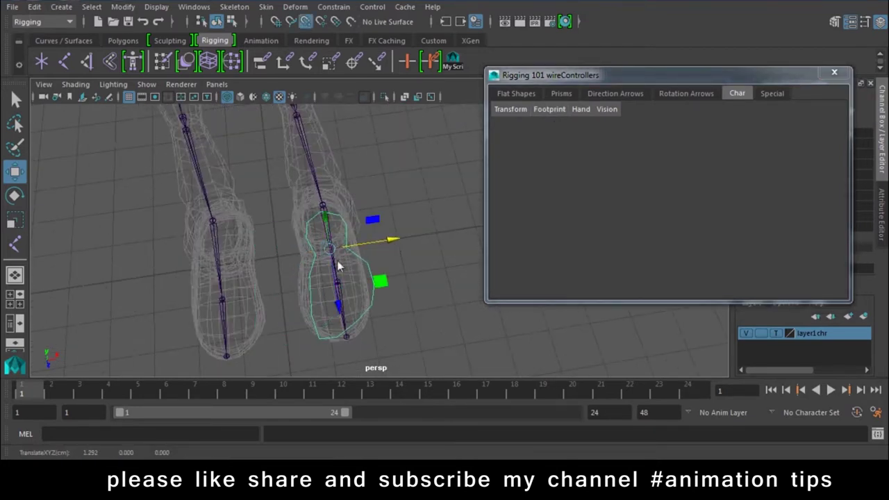
pyautogui.moveTo(337, 258); pyautogui.dragTo(329, 214)
pyautogui.moveTo(436, 263)
pyautogui.keyDown('alt'); pyautogui.mouseDown()
pyautogui.moveTo(284, 212)
pyautogui.moveTo(303, 249)
pyautogui.moveTo(389, 252)
pyautogui.moveTo(377, 263)
pyautogui.moveTo(377, 302)
pyautogui.moveTo(484, 293)
pyautogui.mouseUp(); pyautogui.keyUp('alt')
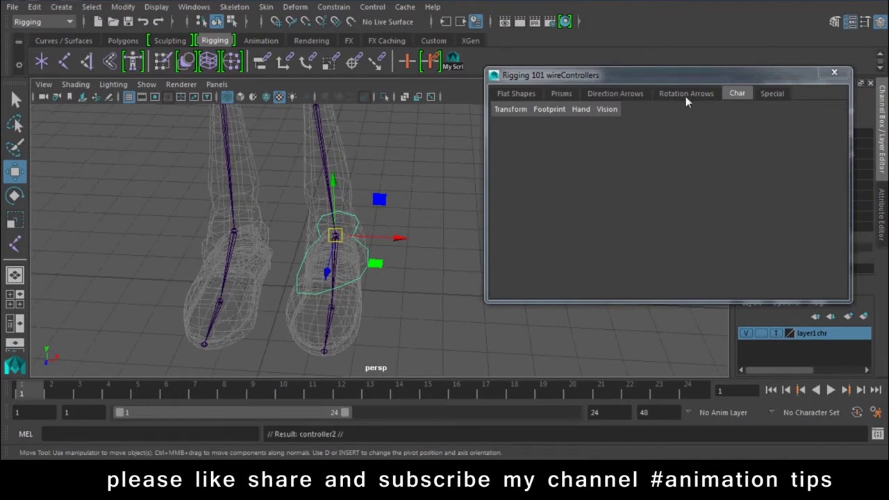
pyautogui.moveTo(645, 75); pyautogui.dragTo(720, 355)
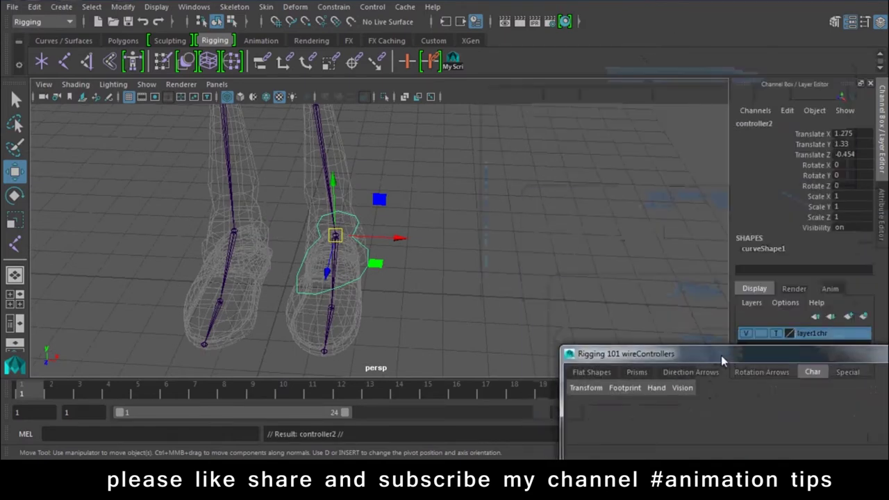
# - Select the footprint controller controller1 and highlight its Scale and Visibility channels
pyautogui.click(432, 263)
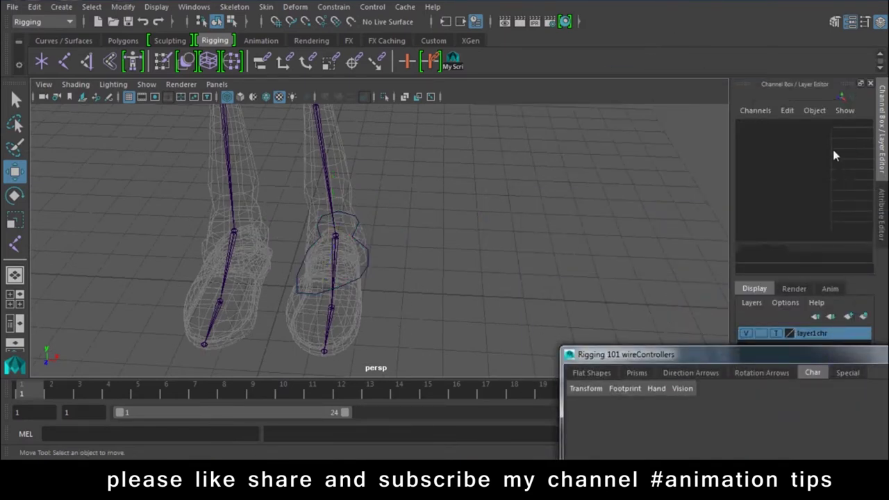
pyautogui.click(369, 268)
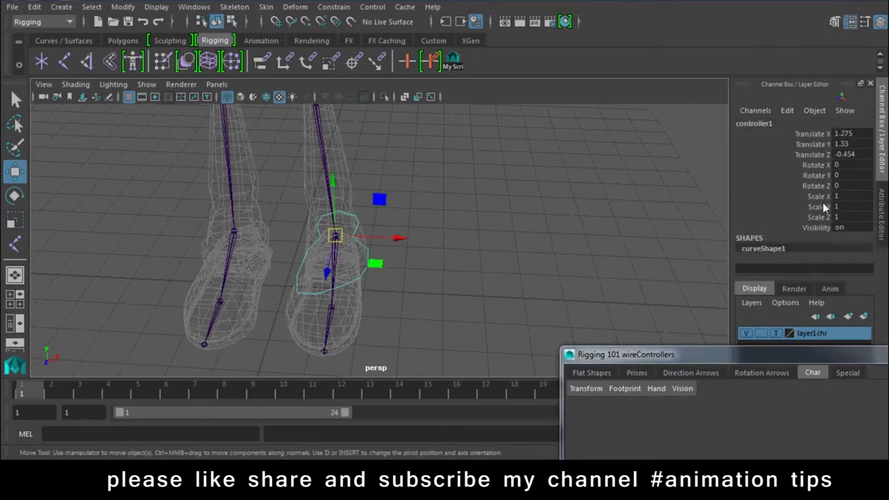
pyautogui.click(785, 111)
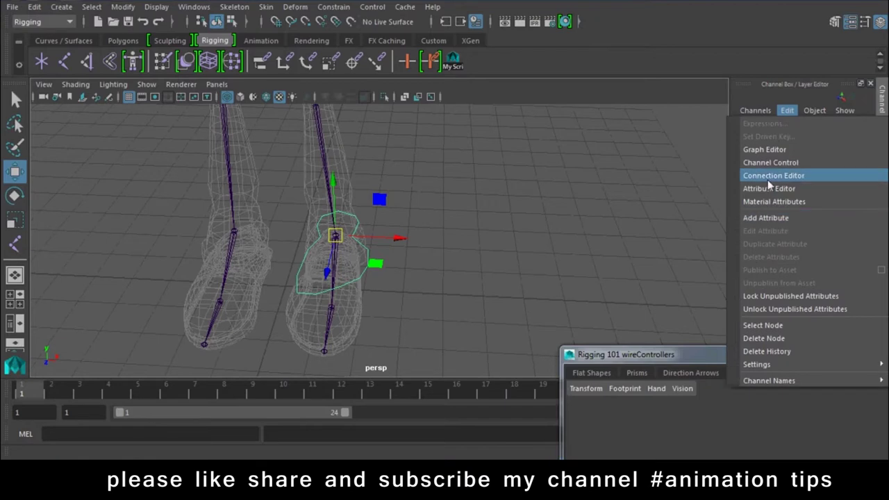
pyautogui.click(767, 91)
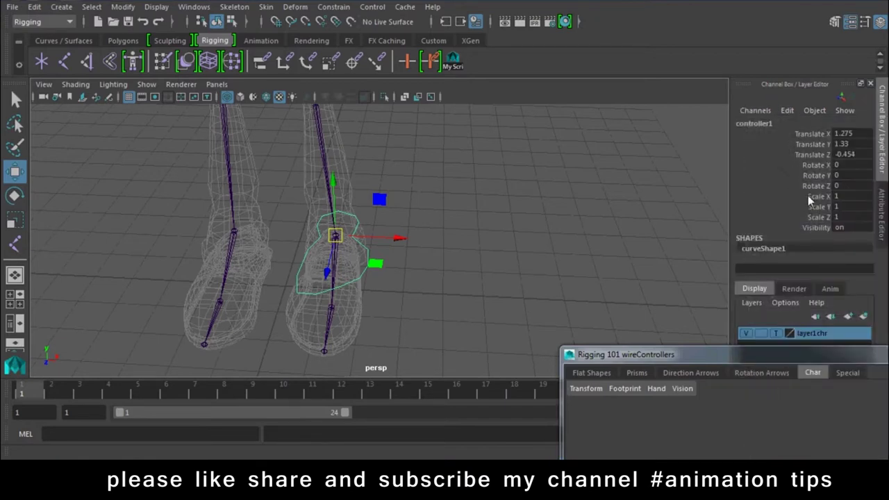
pyautogui.moveTo(808, 197); pyautogui.dragTo(821, 228)
pyautogui.rightClick(821, 228)
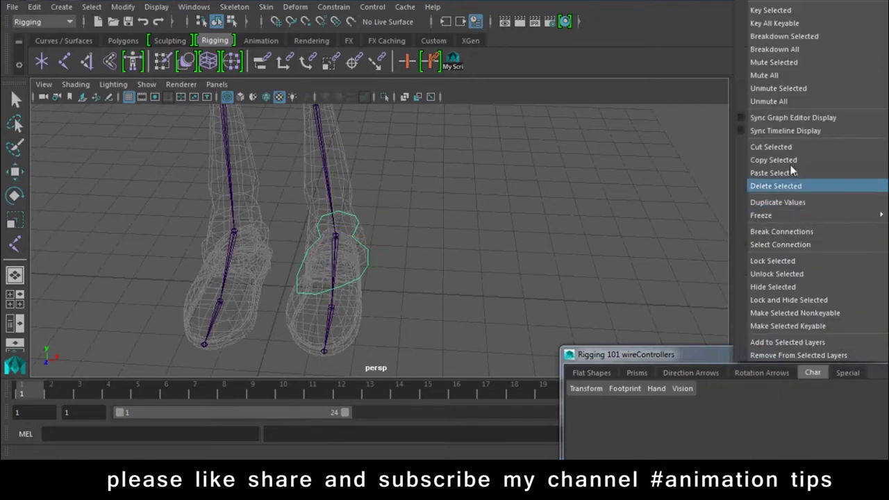
pyautogui.click(771, 261)
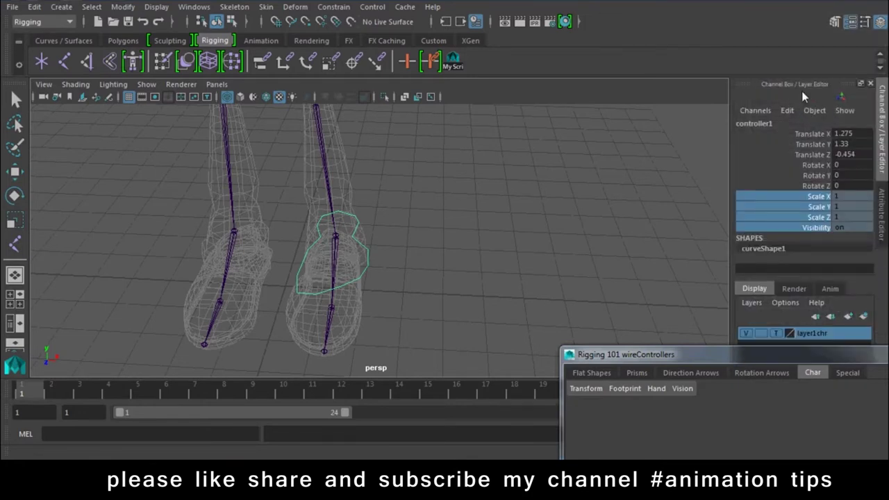
# - In Channel Control, make Scale X, Y, Z and Visibility nonkeyable and hidden
pyautogui.click(778, 110)
pyautogui.click(771, 162)
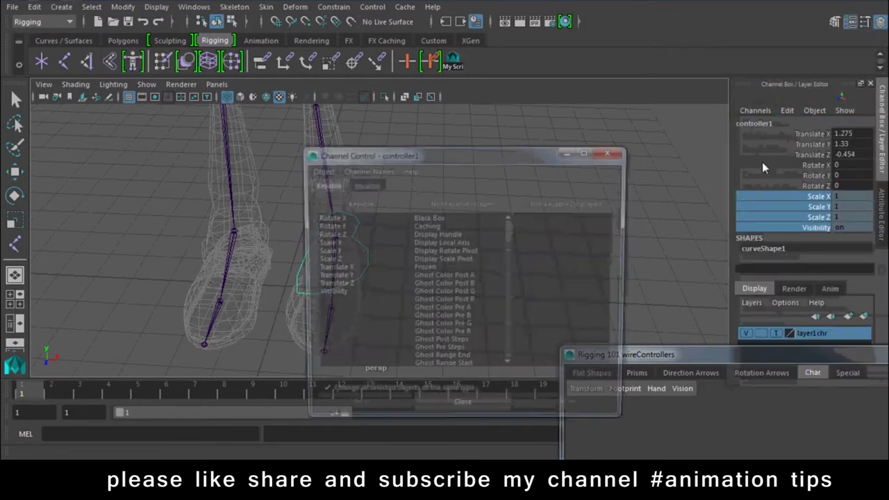
pyautogui.moveTo(326, 243); pyautogui.dragTo(326, 260)
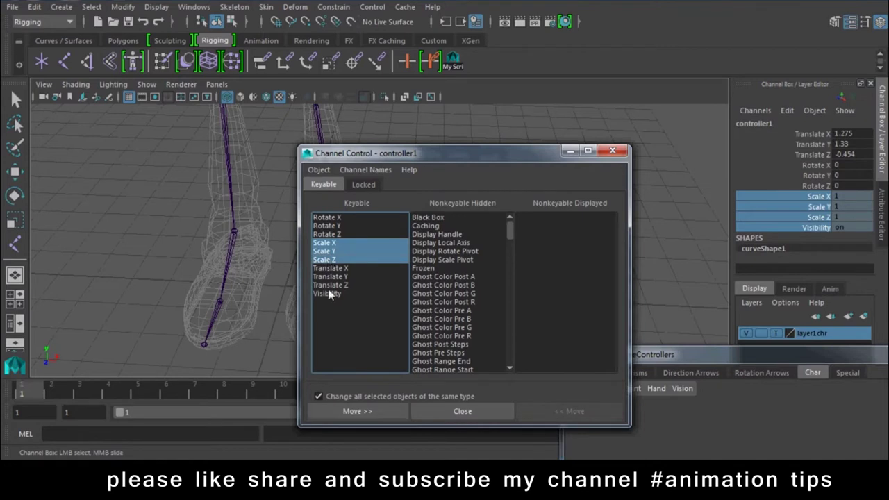
pyautogui.keyDown('ctrl'); pyautogui.click(327, 293); pyautogui.keyUp('ctrl')
pyautogui.click(358, 411)
pyautogui.click(462, 411)
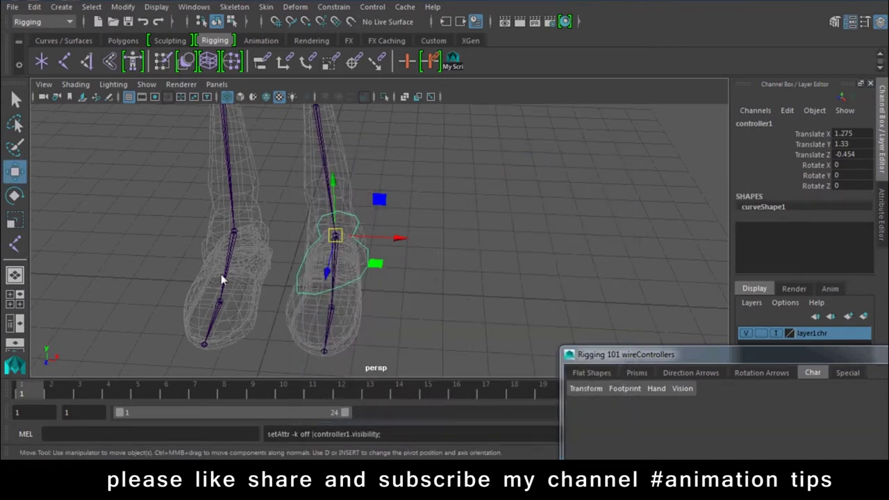
pyautogui.click(791, 110)
# - Add a Ball_rotation float attribute to controller1
pyautogui.click(789, 221)
pyautogui.write('Ball_rotation')
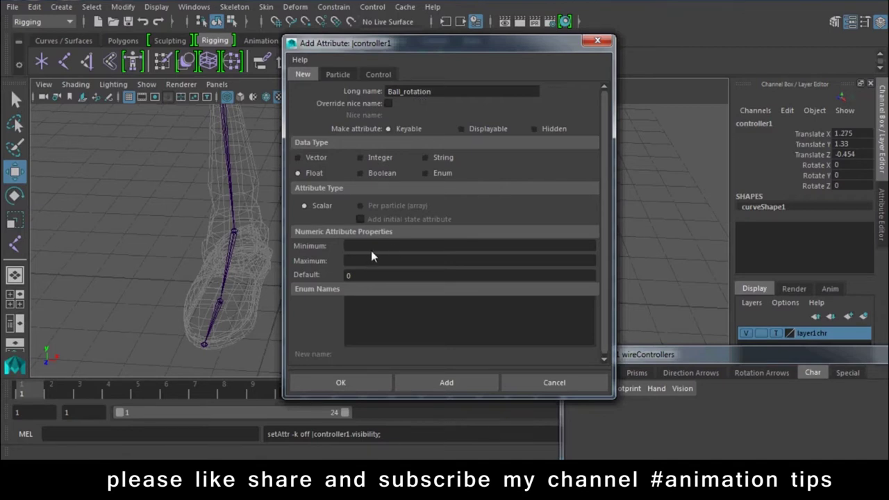
pyautogui.click(372, 248)
pyautogui.write('5')
pyautogui.write('0')
pyautogui.click(400, 261)
pyautogui.write('45')
pyautogui.click(355, 383)
# - Add a Toe_rotation attribute limited to -45 to 45
pyautogui.click(813, 198)
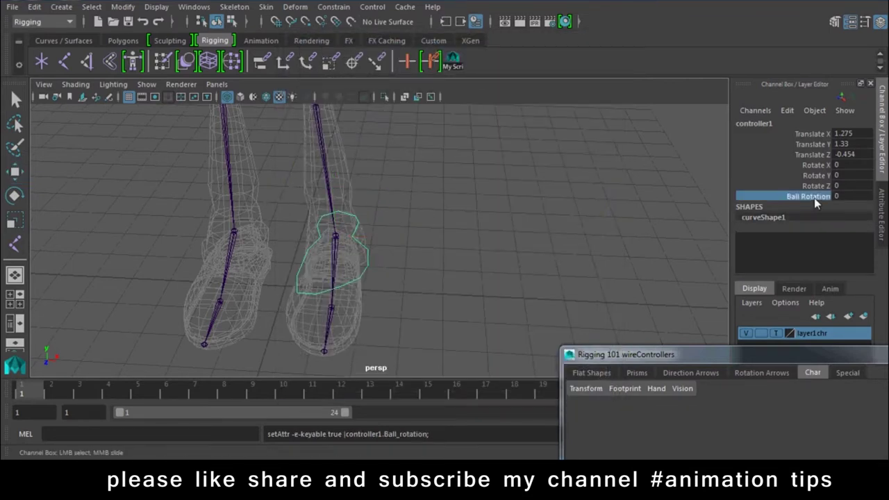
pyautogui.click(786, 110)
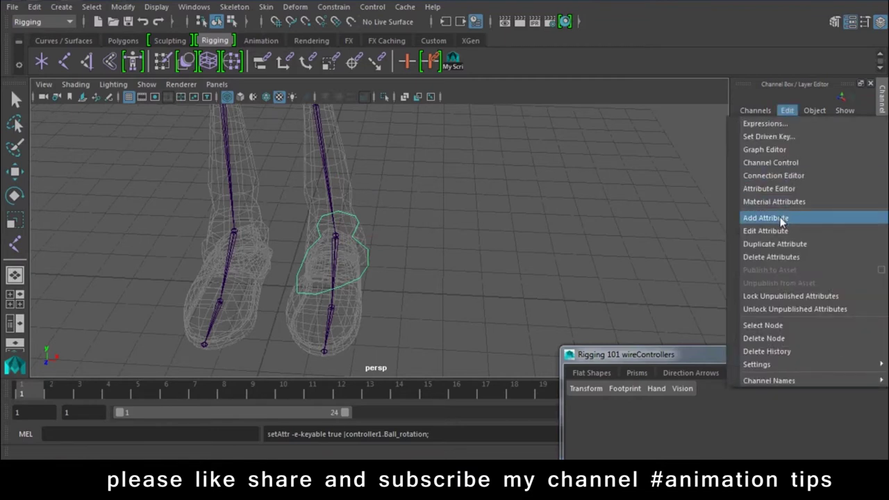
pyautogui.click(788, 218)
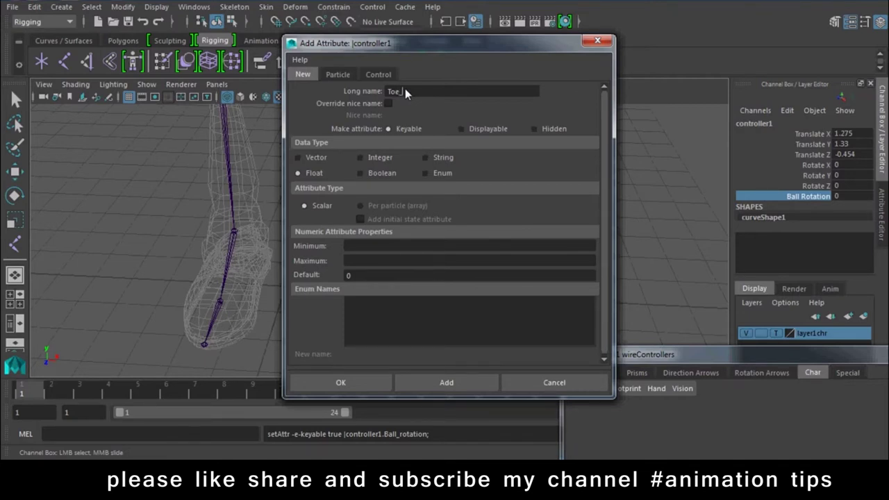
pyautogui.write('Toe_rotation')
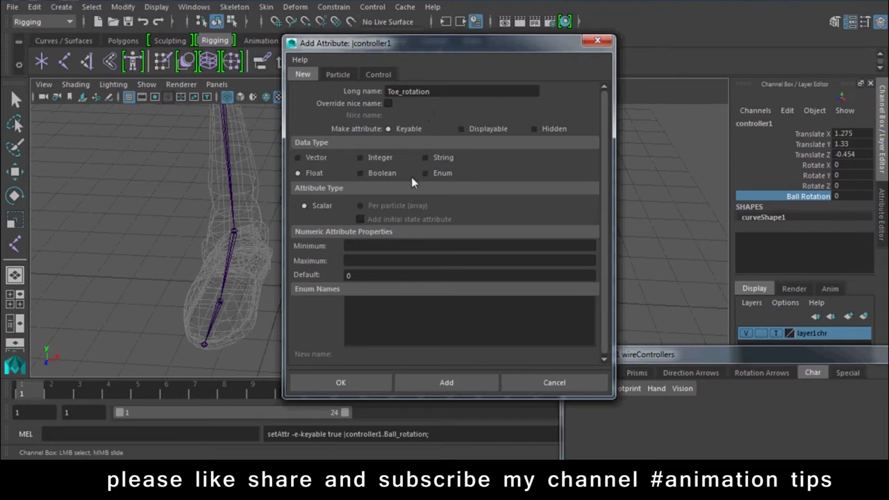
pyautogui.click(390, 246)
pyautogui.write('-45')
pyautogui.click(395, 261)
pyautogui.write('45')
pyautogui.click(464, 386)
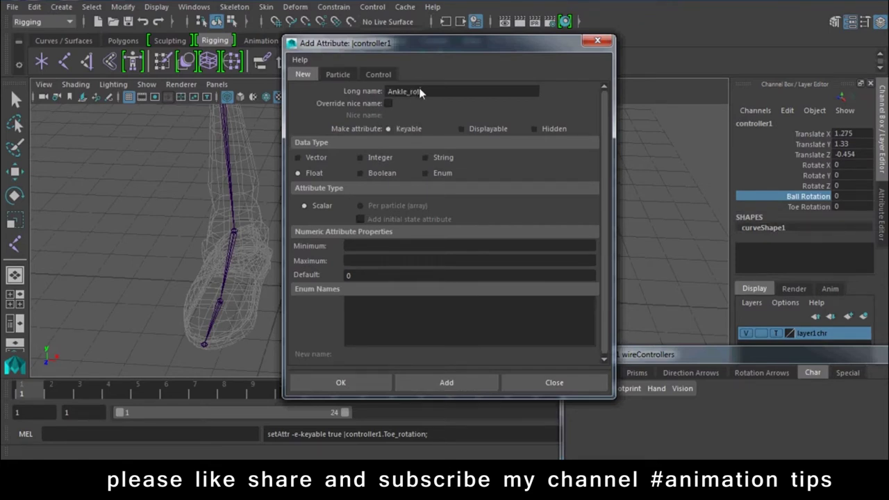
# - Add an Ankle_rotation attribute limited to -45 to 45
pyautogui.write('ation')
pyautogui.click(394, 246)
pyautogui.write('-45')
pyautogui.click(403, 262)
pyautogui.write('45')
pyautogui.doubleClick(416, 91)
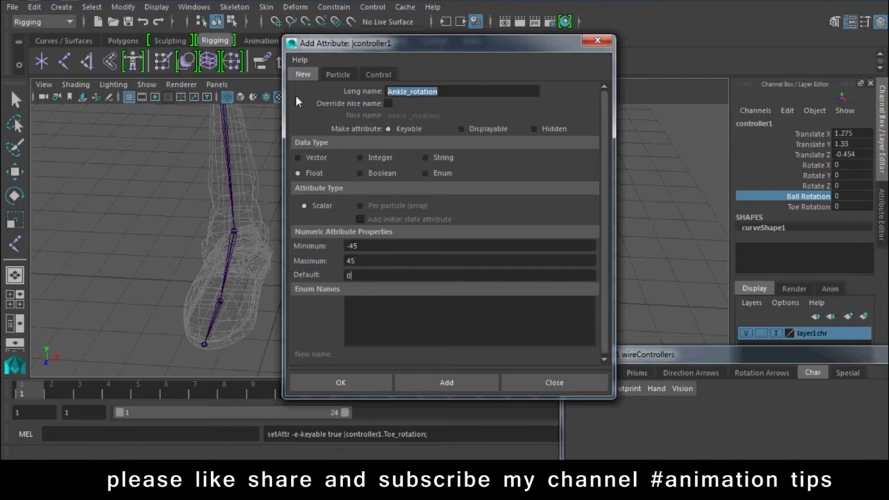
pyautogui.click(405, 384)
# - Clear a wrongly pasted name from the Add Attribute name field
pyautogui.click(429, 95)
pyautogui.write('rig101wireControllers;')
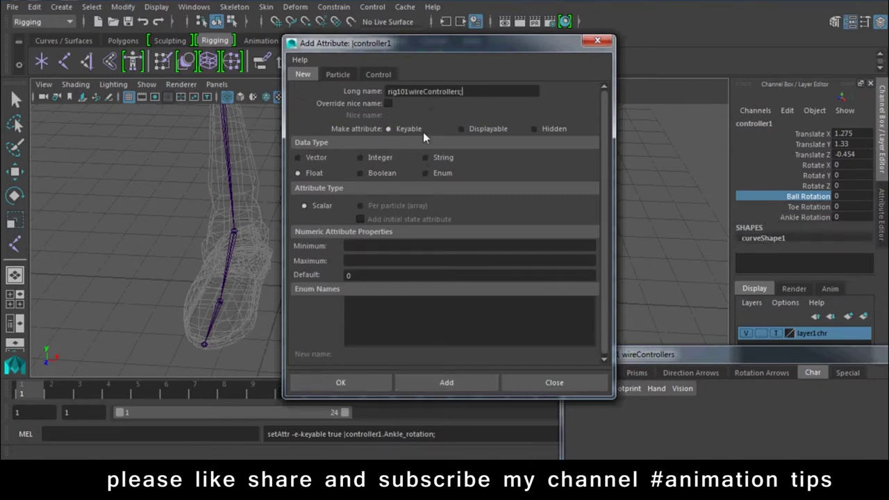
pyautogui.moveTo(468, 88); pyautogui.dragTo(181, 90)
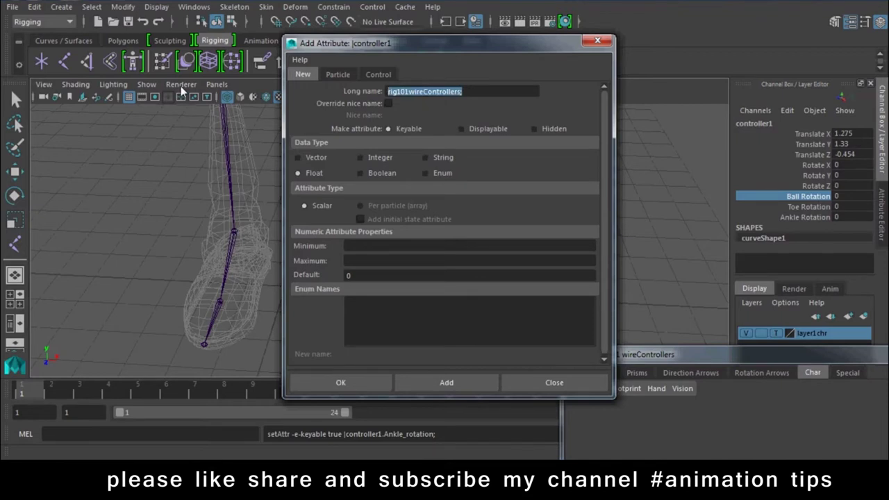
pyautogui.press('BackSpace')
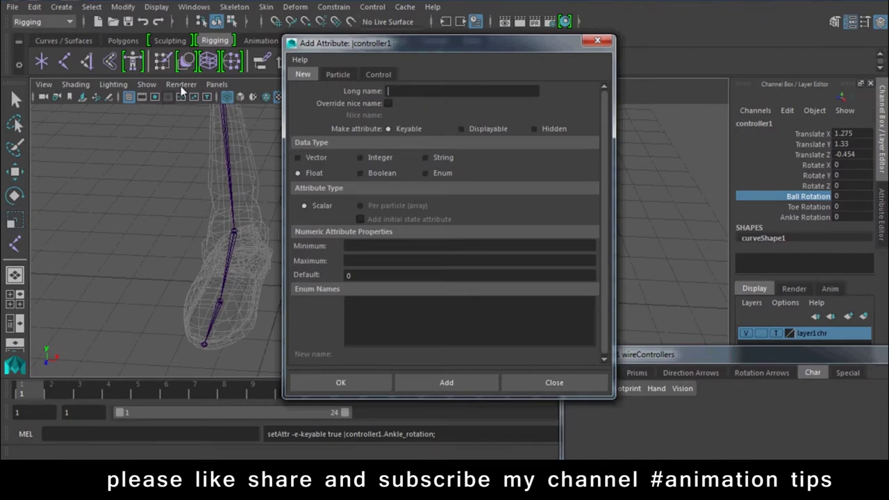
# - Add an Ankle_Tilt attribute limited to -45 to 45
pyautogui.write('aN')
pyautogui.press('BackSpace')
pyautogui.press('BackSpace')
pyautogui.write('Ankle_Tilt')
pyautogui.click(404, 249)
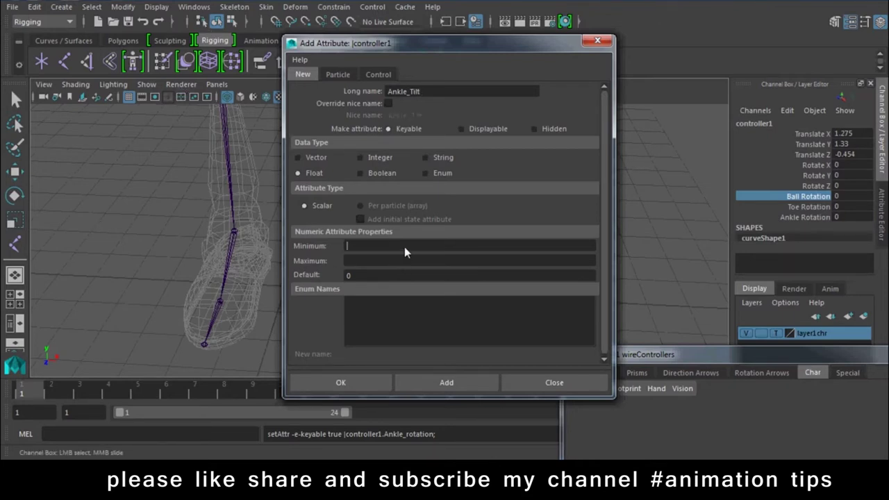
pyautogui.write('-45')
pyautogui.press('Tab')
pyautogui.write('45')
pyautogui.click(428, 381)
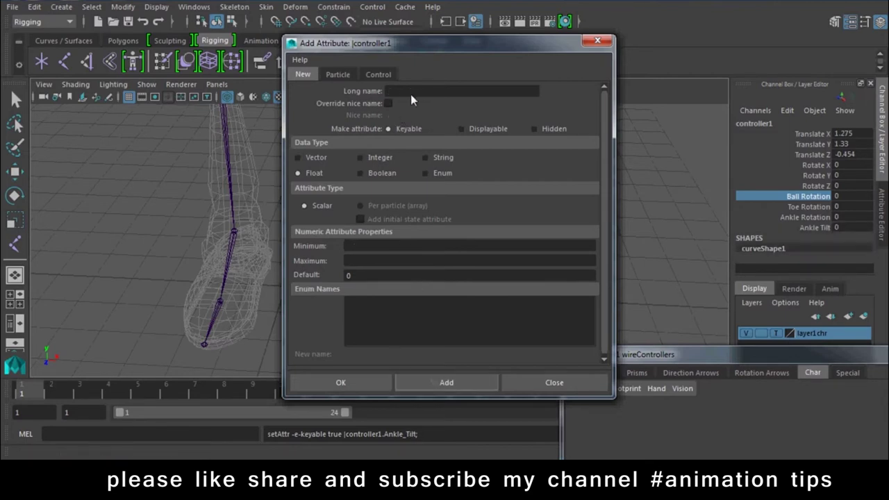
# - Add an Ankle_Roll attribute limited to -45 to 45
pyautogui.write('Ankle_Roll')
pyautogui.click(377, 251)
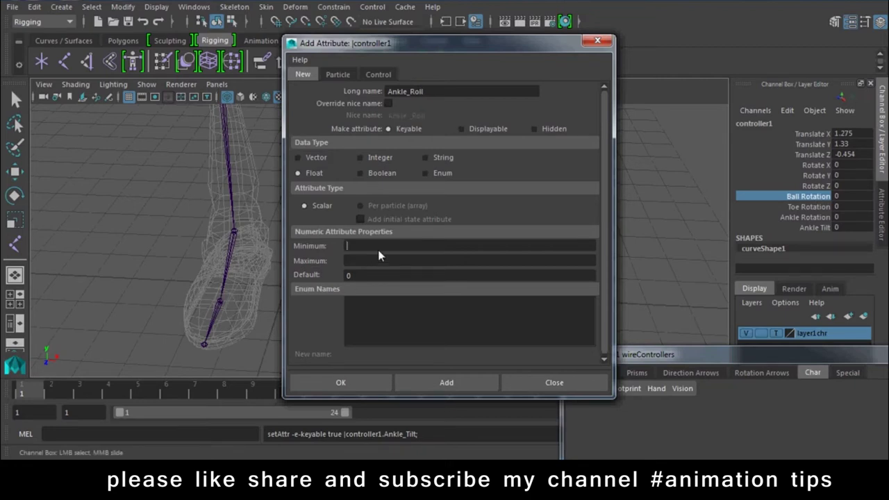
pyautogui.write('-')
pyautogui.click(374, 261)
pyautogui.write('45')
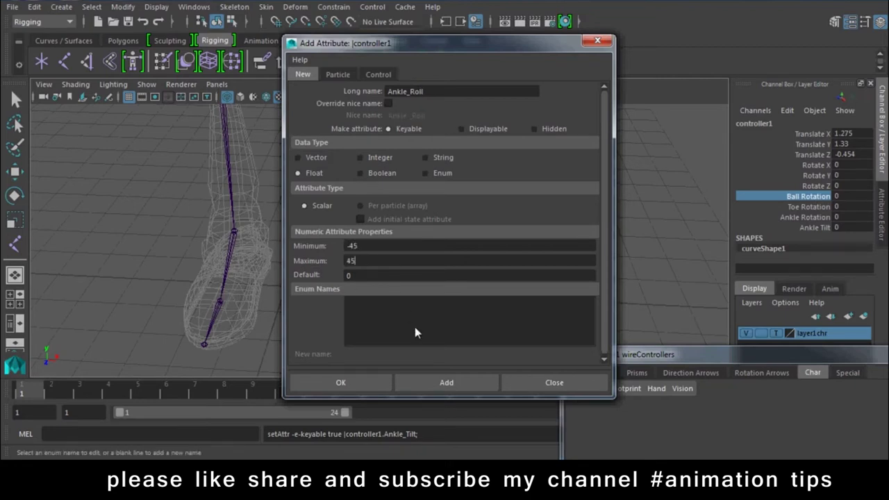
pyautogui.click(427, 383)
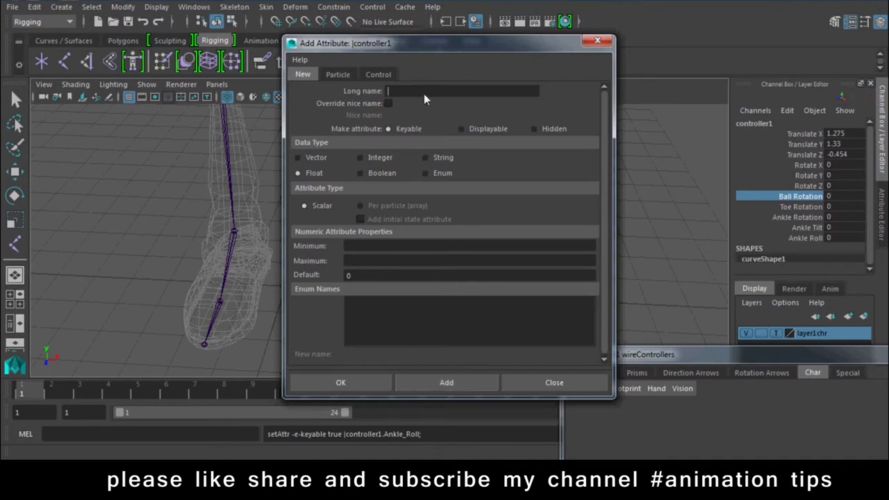
# - Add a middle_rotation attribute limited to -45 to 45
pyautogui.write('Toe_rotation')
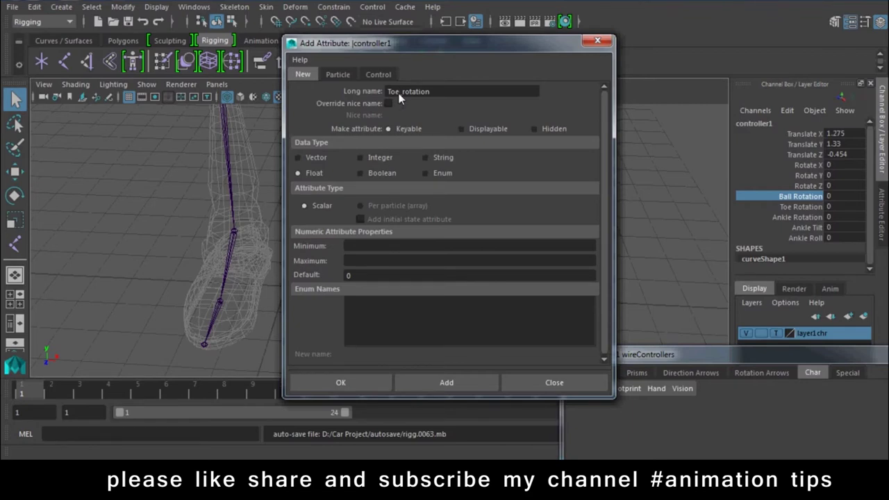
pyautogui.write('middle')
pyautogui.click(368, 251)
pyautogui.write('45')
pyautogui.click(378, 261)
pyautogui.write('45')
pyautogui.click(468, 383)
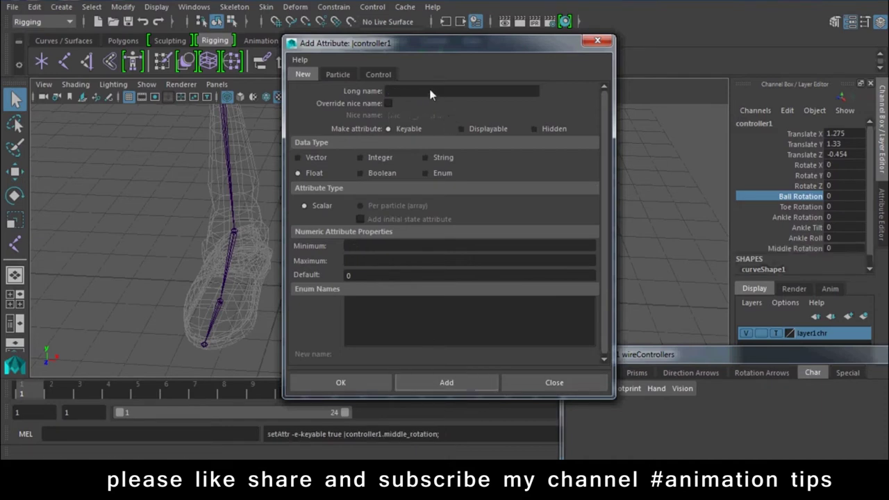
# - Add a Toe_tilt attribute limited to -45 to 45
pyautogui.write('AMk')
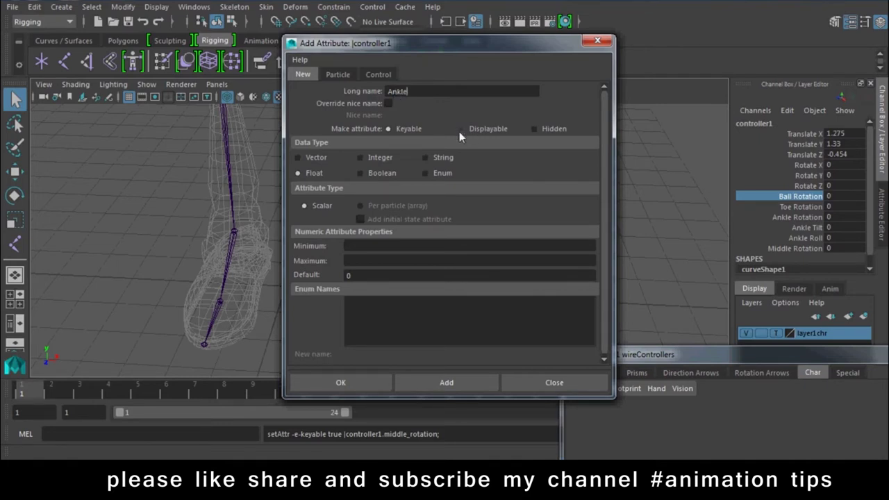
pyautogui.click(380, 250)
pyautogui.doubleClick(396, 91)
pyautogui.press('BackSpace')
pyautogui.write('Toe_tilt')
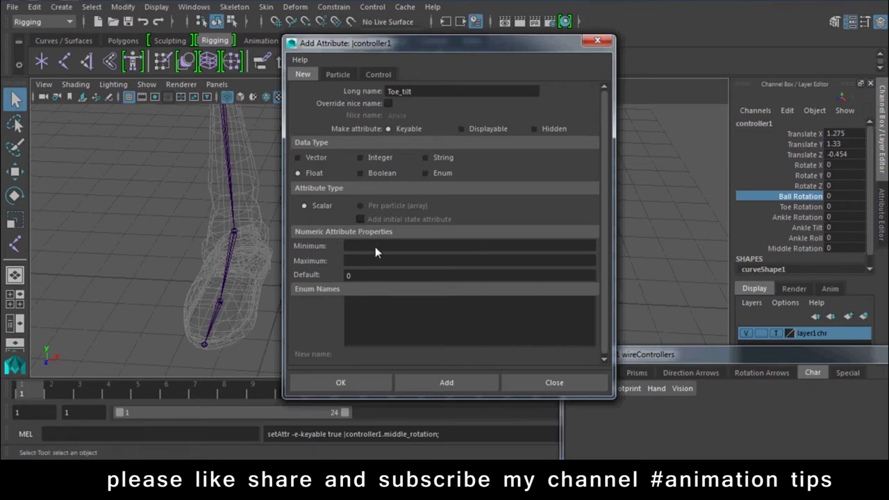
pyautogui.write('-45')
pyautogui.click(371, 259)
pyautogui.click(439, 383)
# - Add a Toe_Roll attribute limited to -45 to 45 and close the form
pyautogui.write('T')
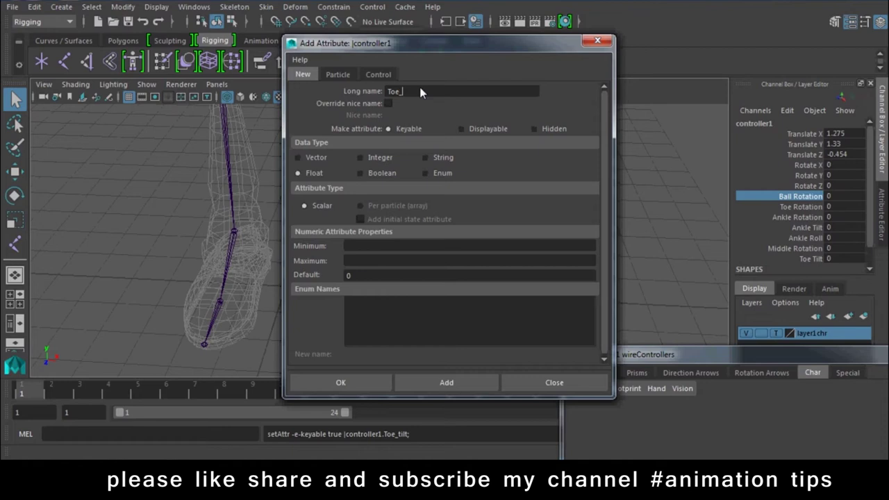
pyautogui.click(400, 255)
pyautogui.write('-0.45')
pyautogui.click(400, 261)
pyautogui.write('45')
pyautogui.click(434, 382)
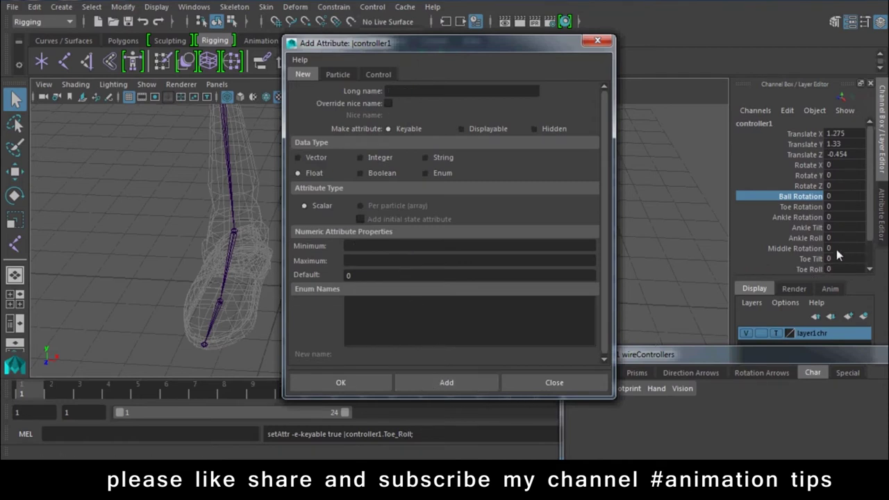
pyautogui.click(588, 382)
# - Select controller1's custom foot channels and open the Edit Attribute window
pyautogui.click(808, 186)
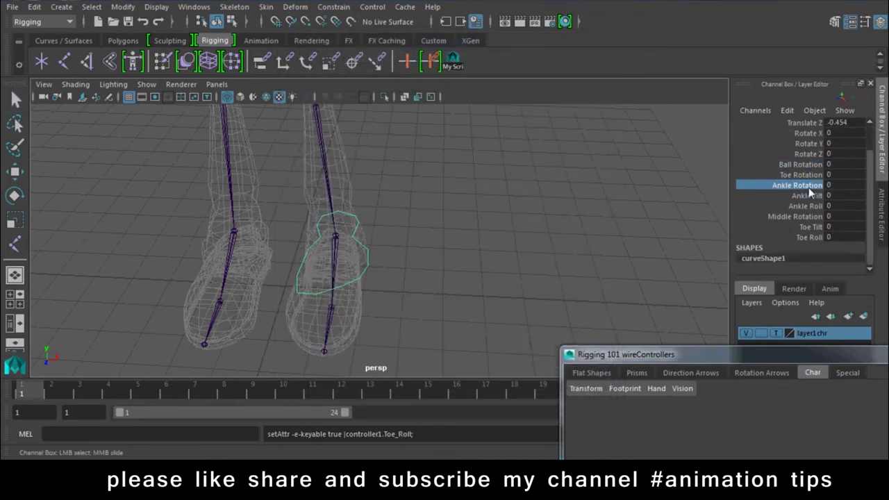
pyautogui.moveTo(815, 166); pyautogui.dragTo(806, 237)
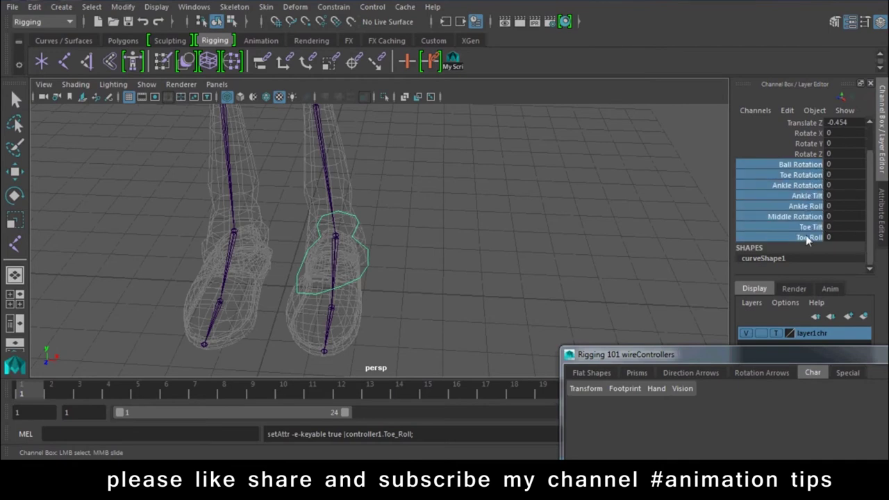
pyautogui.click(788, 110)
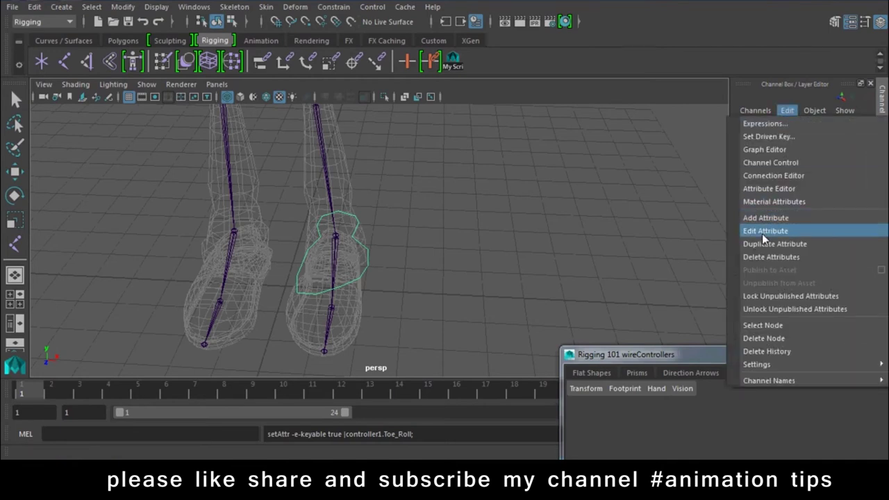
pyautogui.click(764, 231)
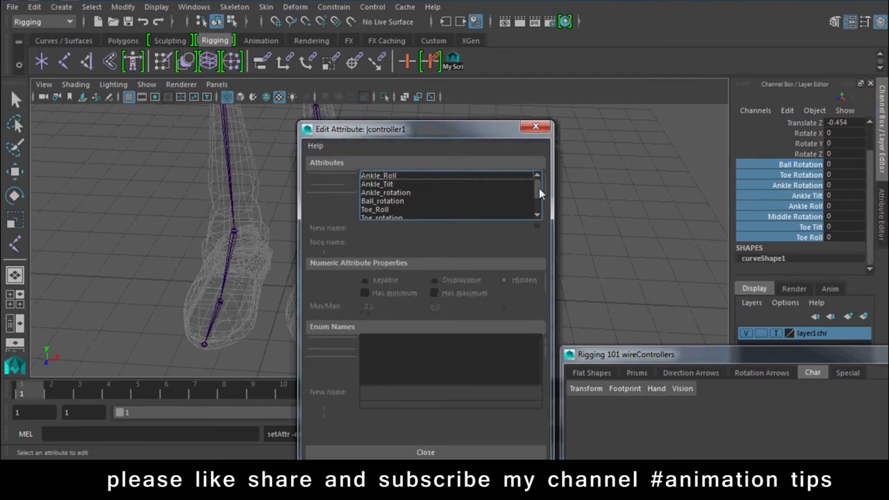
# - Review the custom attributes, confirming Toe_Roll is keyable with -45 to 45, then close
pyautogui.moveTo(539, 189); pyautogui.dragTo(539, 194)
pyautogui.click(390, 209)
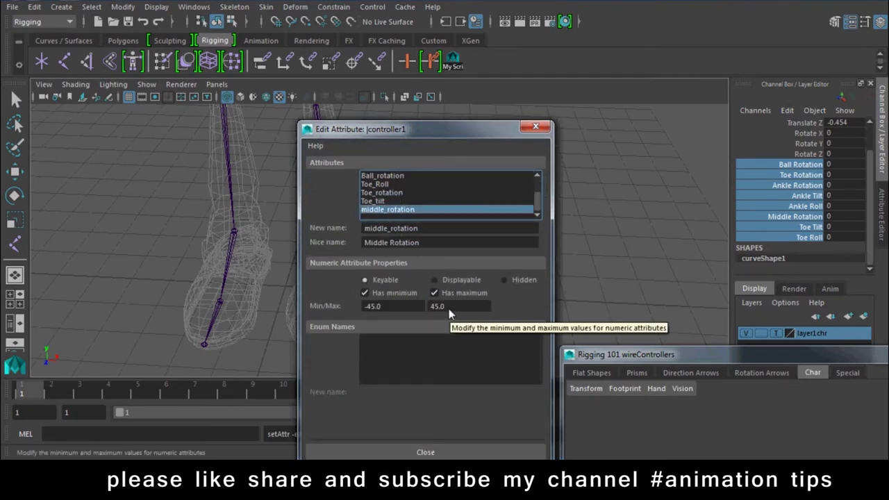
pyautogui.click(373, 201)
pyautogui.moveTo(393, 209); pyautogui.dragTo(394, 185)
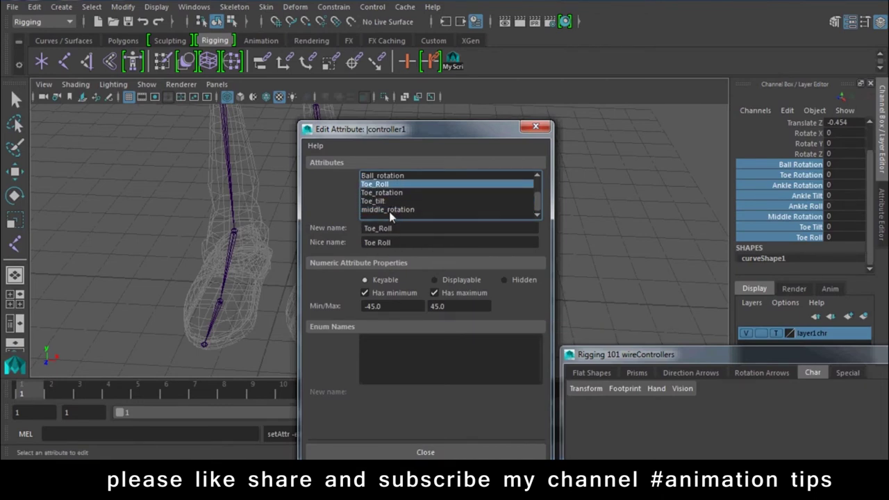
pyautogui.click(389, 211)
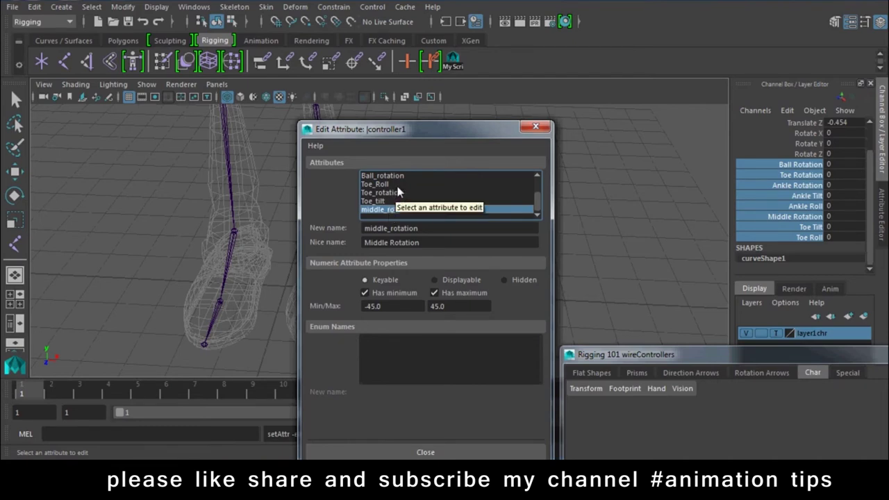
pyautogui.click(386, 186)
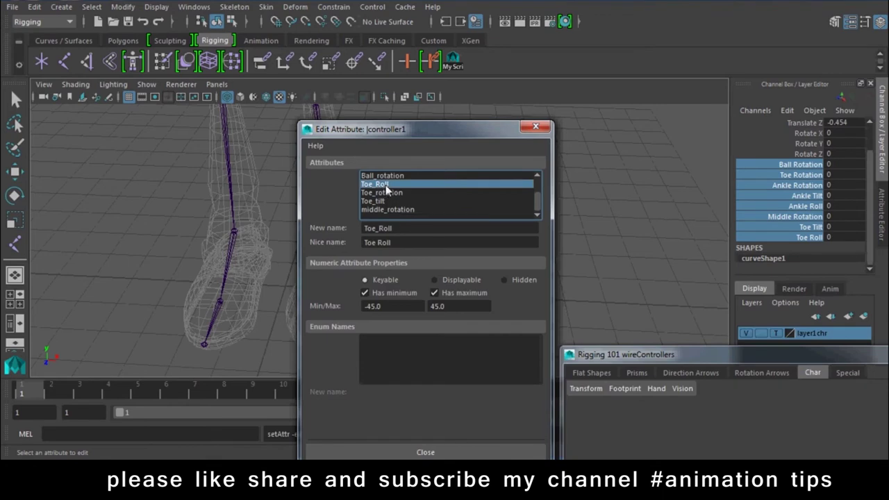
pyautogui.moveTo(386, 185); pyautogui.dragTo(385, 208)
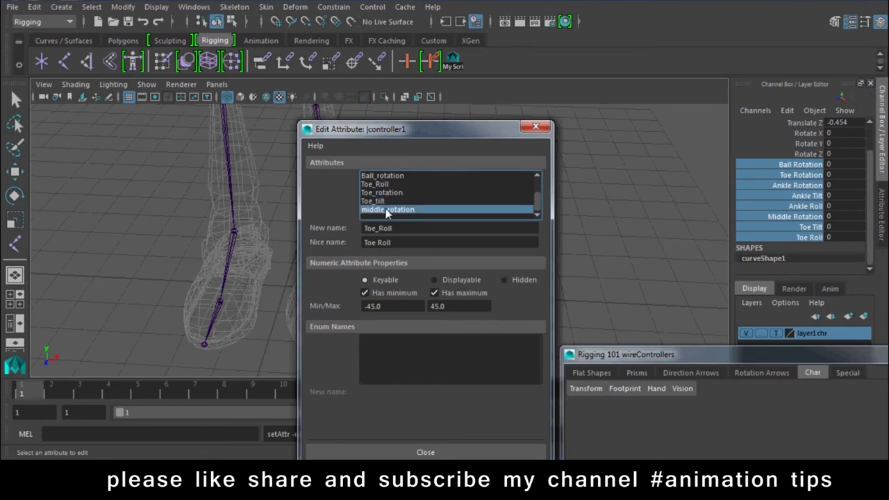
pyautogui.click(426, 190)
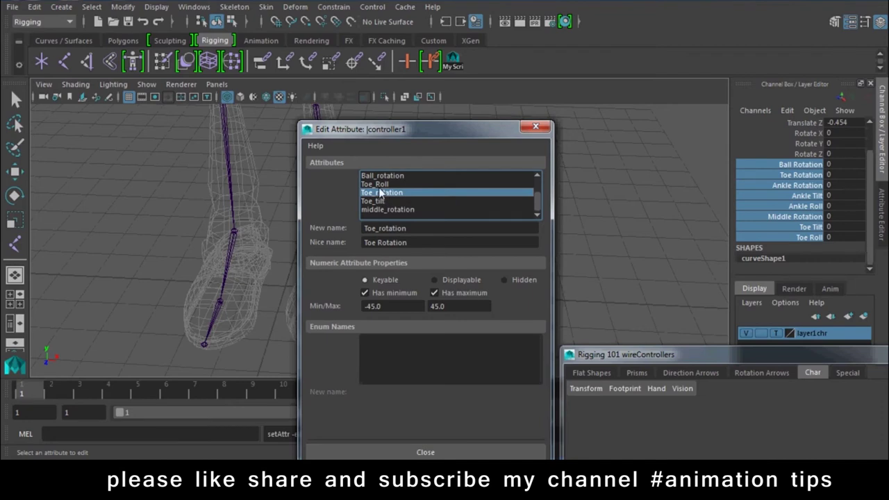
pyautogui.click(406, 184)
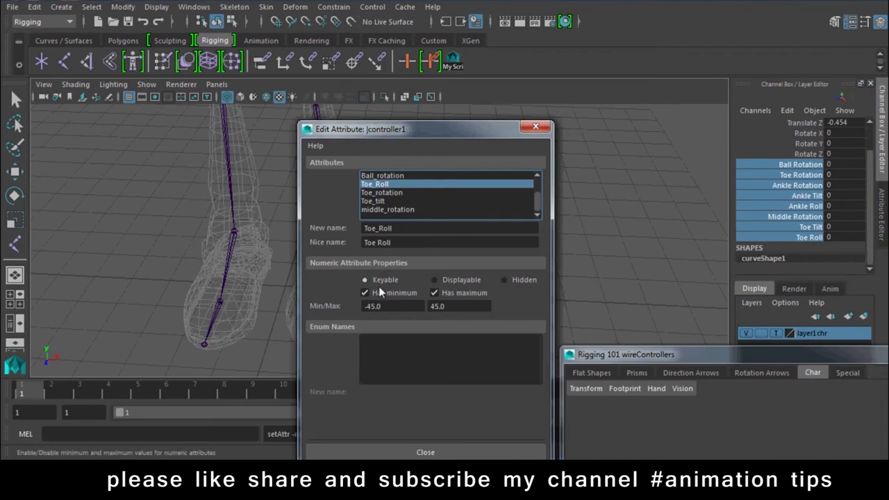
pyautogui.click(535, 126)
# - Rename the foot controller curve to L_foot_ctrl
pyautogui.click(631, 243)
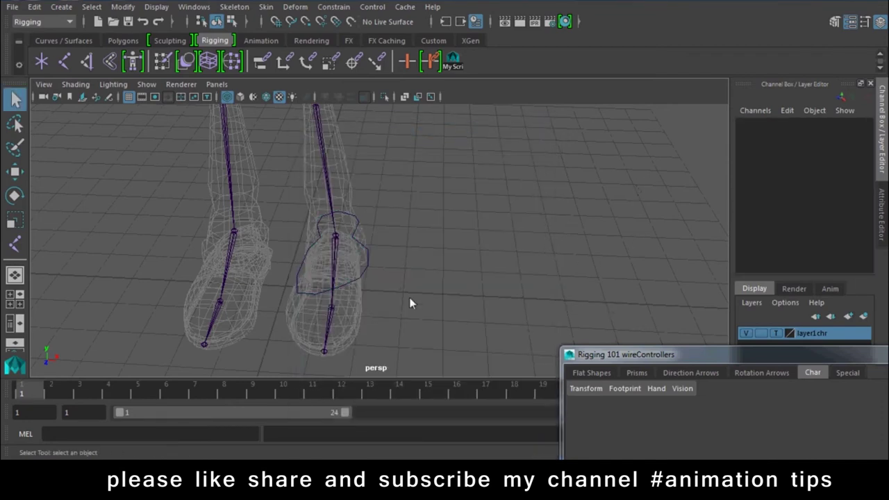
pyautogui.keyDown('alt'); pyautogui.moveTo(393, 306); pyautogui.dragTo(369, 253); pyautogui.keyUp('alt')
pyautogui.click(368, 253)
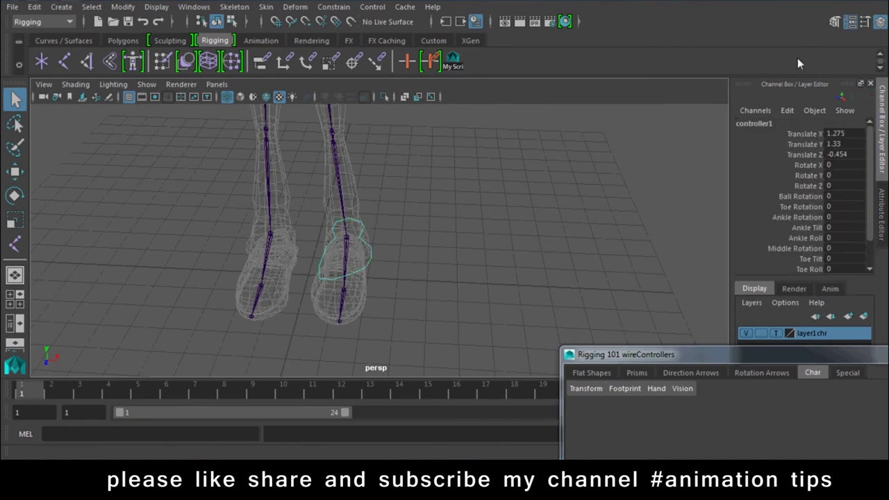
pyautogui.press('w')
pyautogui.click(757, 132)
pyautogui.click(801, 125)
pyautogui.doubleClick(802, 125)
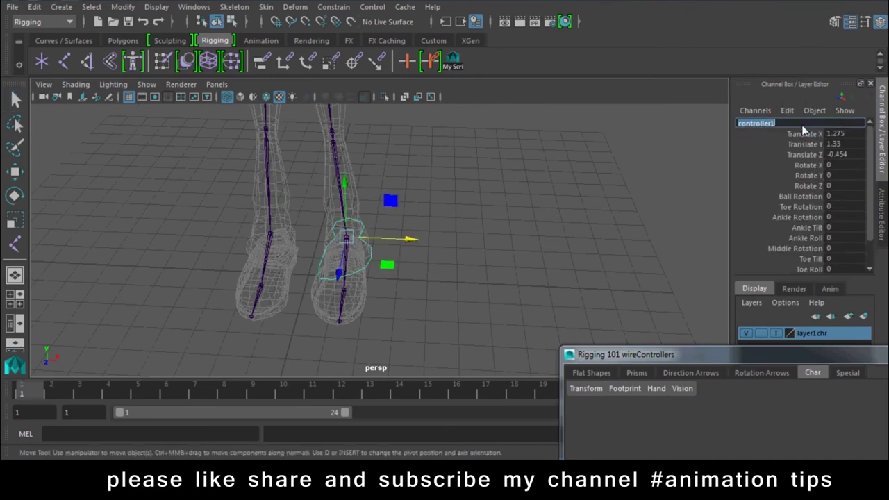
pyautogui.write('L_')
pyautogui.write('foot_ctrl')
pyautogui.press('Return')
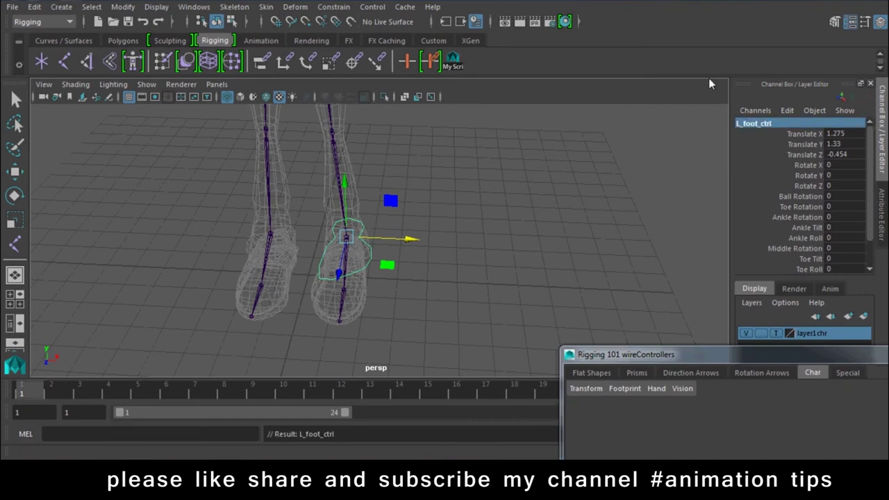
# - Slide the controller left along X to Translate X -0.276
pyautogui.press('q')
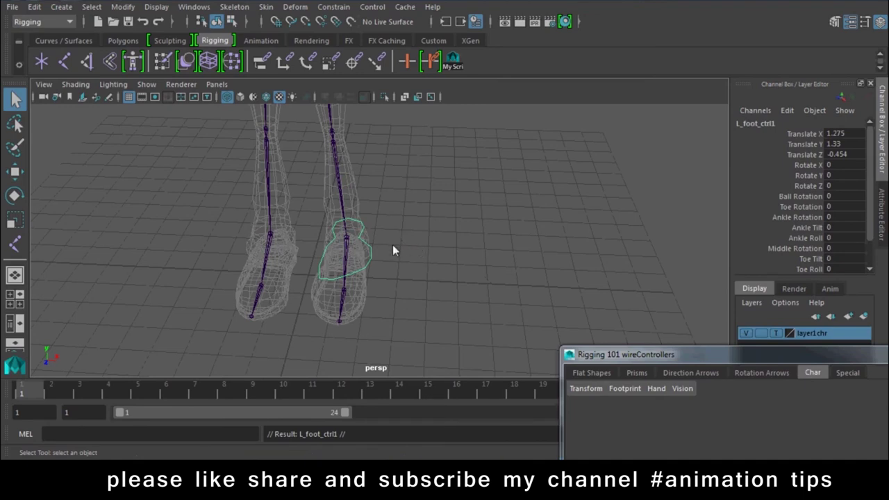
pyautogui.press('w')
pyautogui.moveTo(397, 237); pyautogui.dragTo(349, 236)
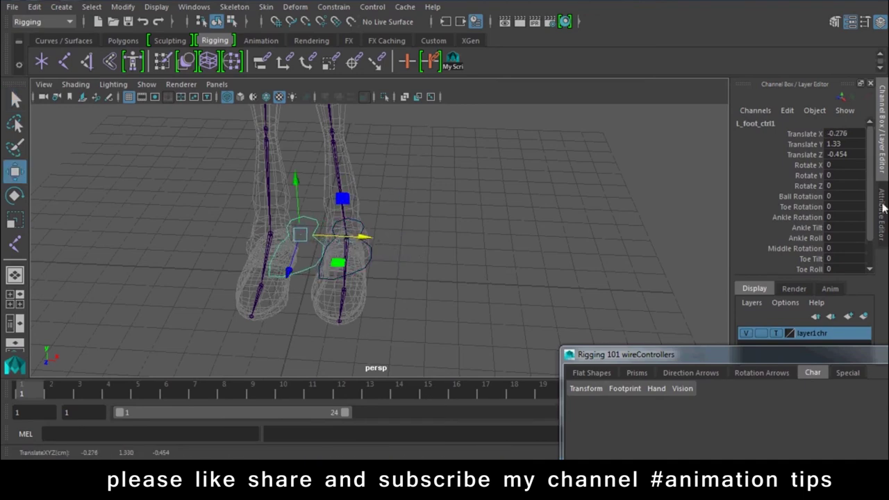
pyautogui.scroll(-1, 840, 186)
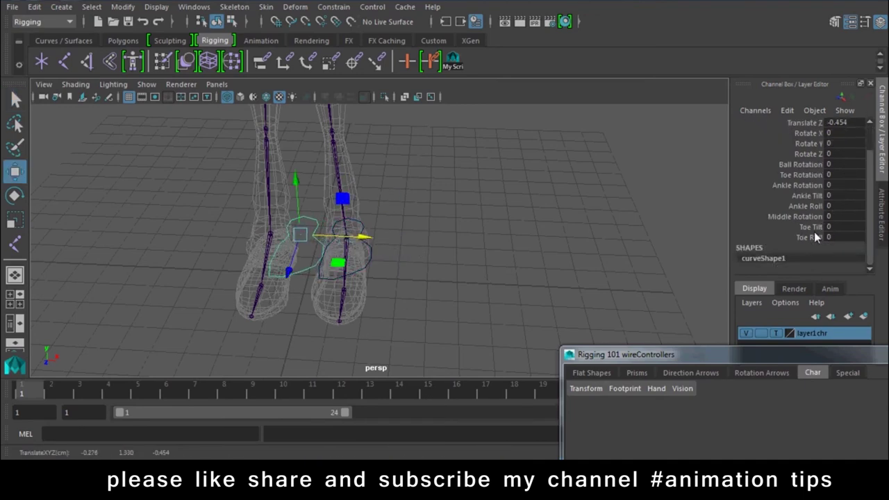
pyautogui.scroll(1, 816, 237)
# - Make L_foot_ctrl1's hidden Scale X, Y and Z channels keyable via Channel Control
pyautogui.click(785, 111)
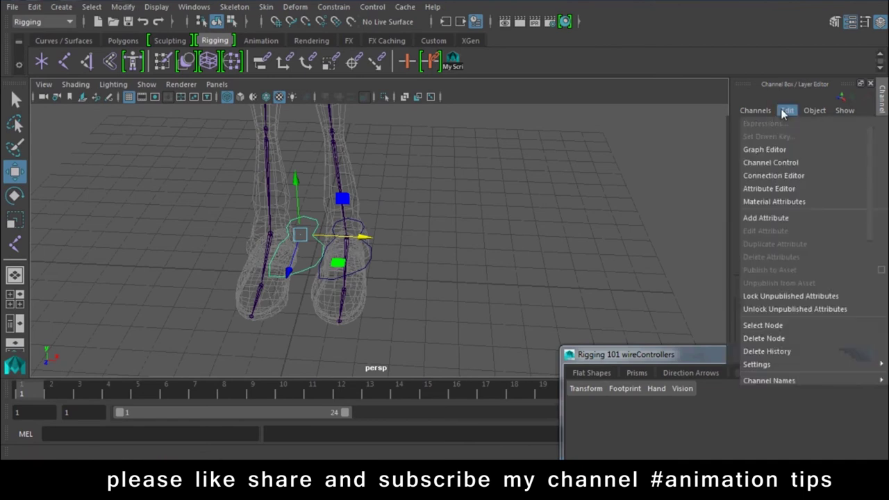
pyautogui.click(792, 164)
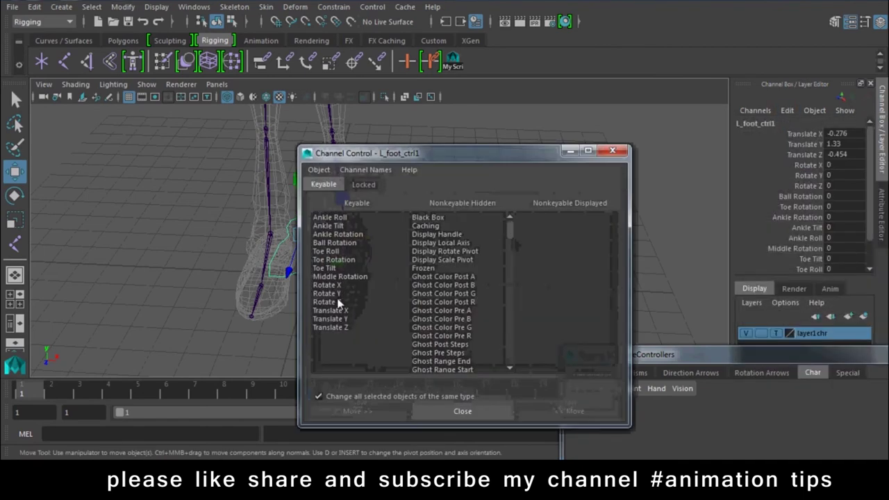
pyautogui.scroll(-4, 422, 312)
pyautogui.scroll(-4, 496, 271)
pyautogui.scroll(-10, 513, 321)
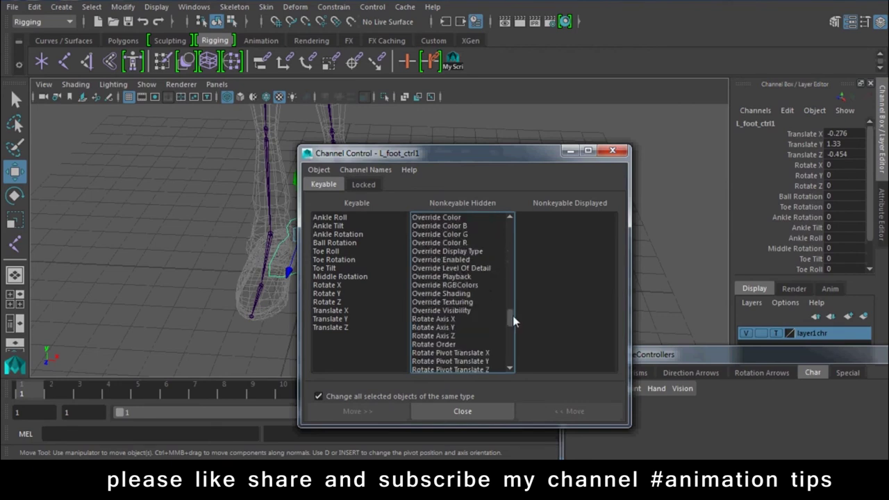
pyautogui.moveTo(512, 321); pyautogui.dragTo(514, 365)
pyautogui.click(432, 336)
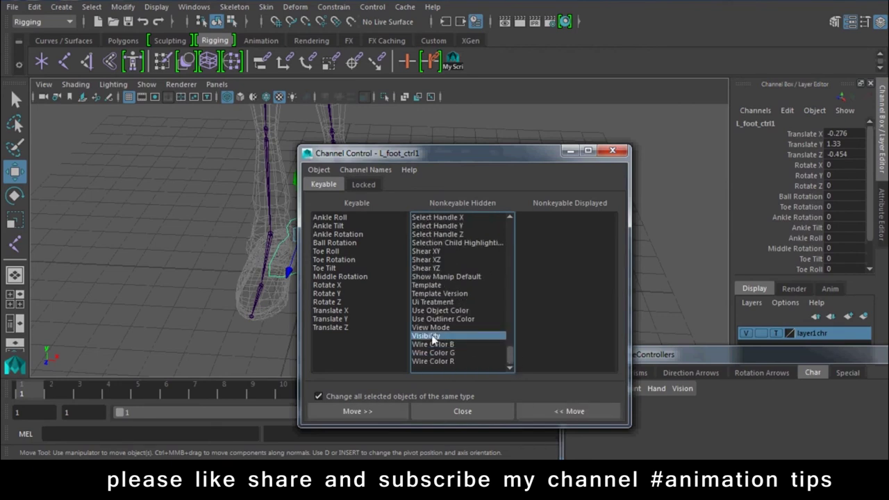
pyautogui.scroll(2, 432, 336)
pyautogui.moveTo(431, 243); pyautogui.dragTo(432, 260)
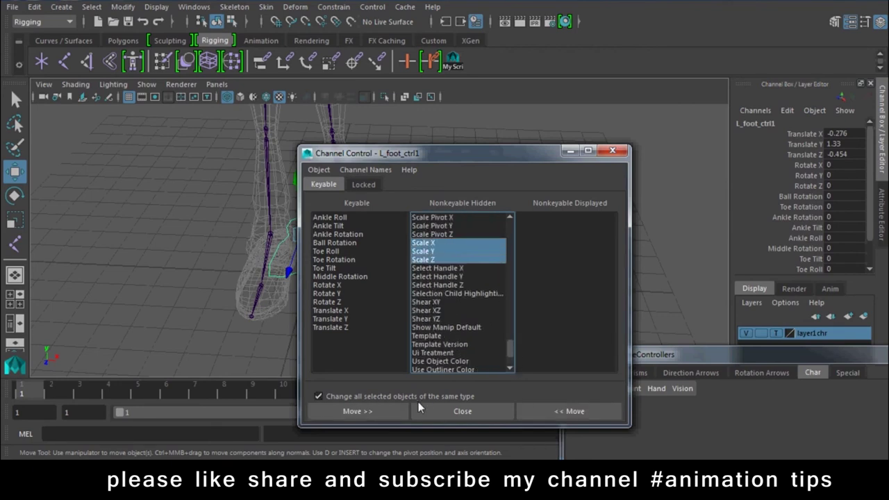
pyautogui.click(566, 410)
# - Set L_foot_ctrl1's Scale X to -1 to mirror the controller
pyautogui.click(812, 197)
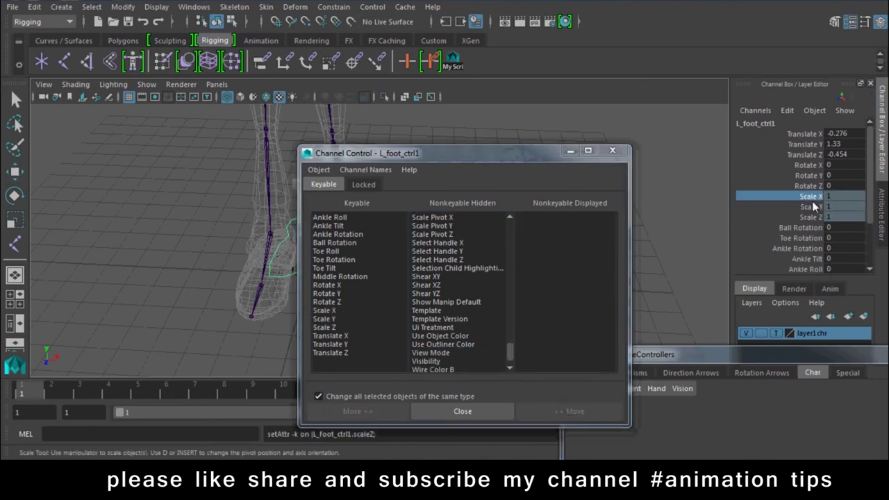
pyautogui.moveTo(814, 204); pyautogui.dragTo(813, 216)
pyautogui.rightClick(812, 217)
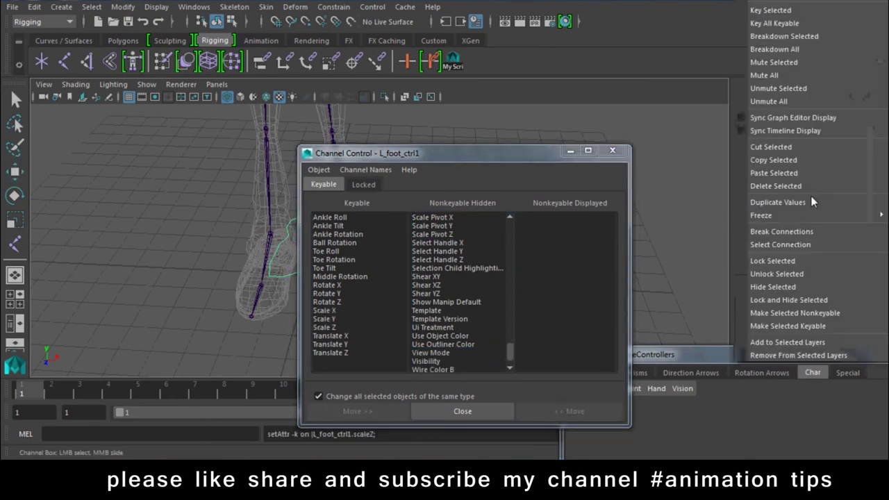
pyautogui.click(779, 245)
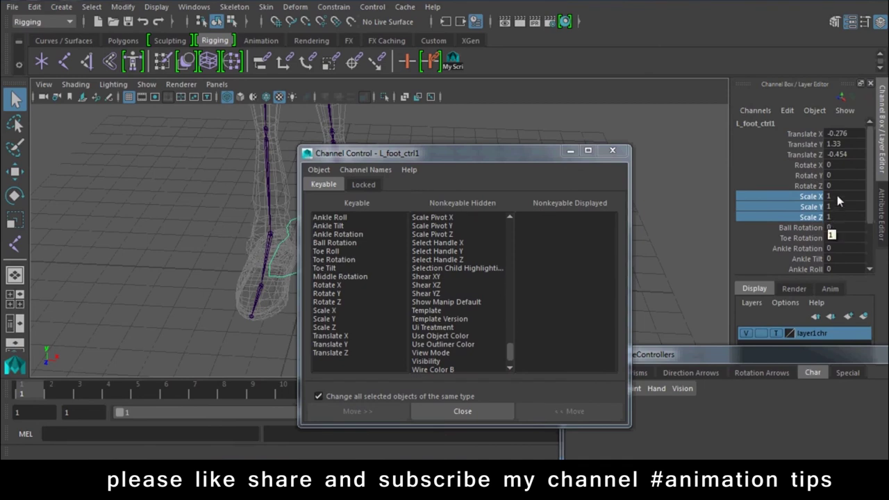
pyautogui.click(828, 198)
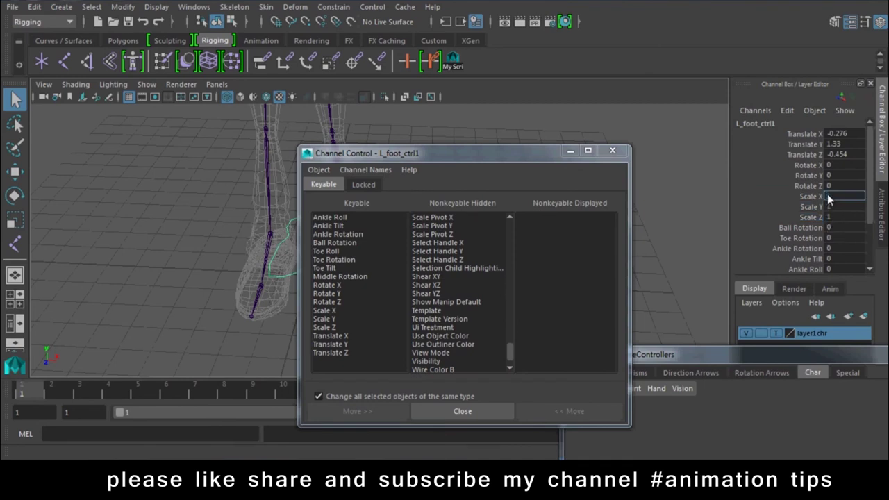
pyautogui.press('Return')
pyautogui.moveTo(455, 155); pyautogui.dragTo(601, 100)
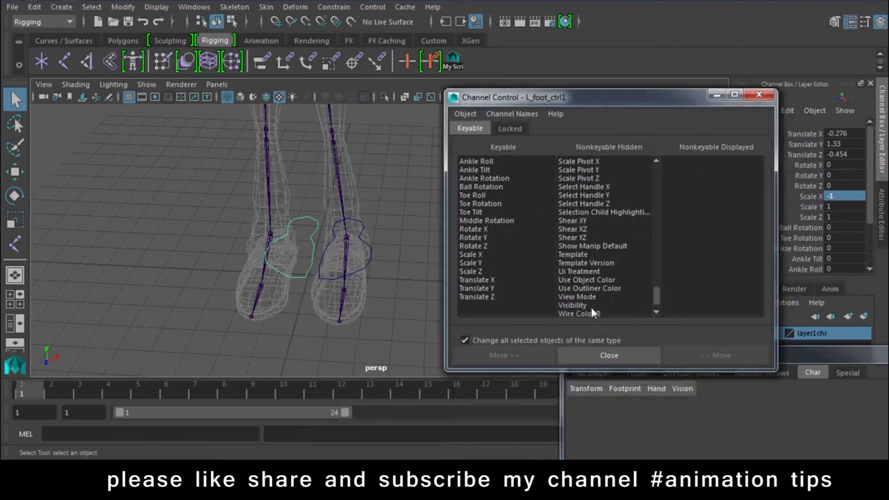
# - Move Scale X, Y and Z back to Nonkeyable Hidden and close Channel Control
pyautogui.moveTo(808, 205); pyautogui.dragTo(808, 217)
pyautogui.rightClick(799, 202)
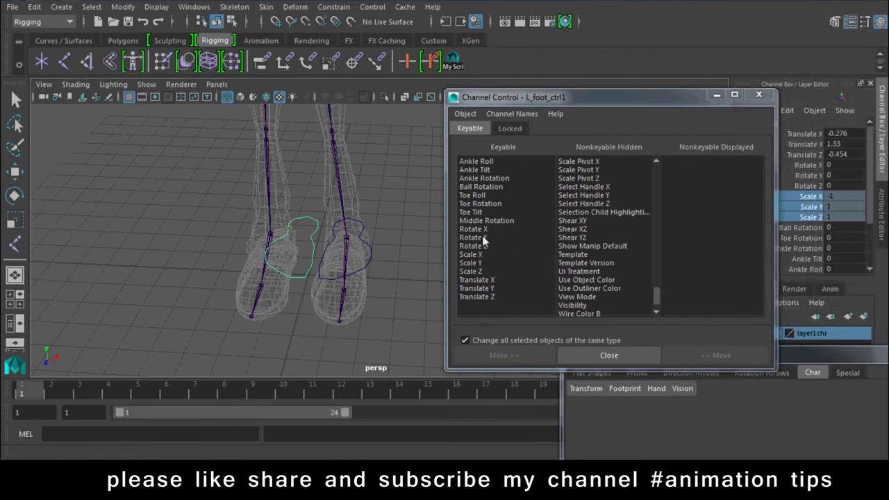
pyautogui.click(471, 254)
pyautogui.keyDown('shift'); pyautogui.click(472, 271); pyautogui.keyUp('shift')
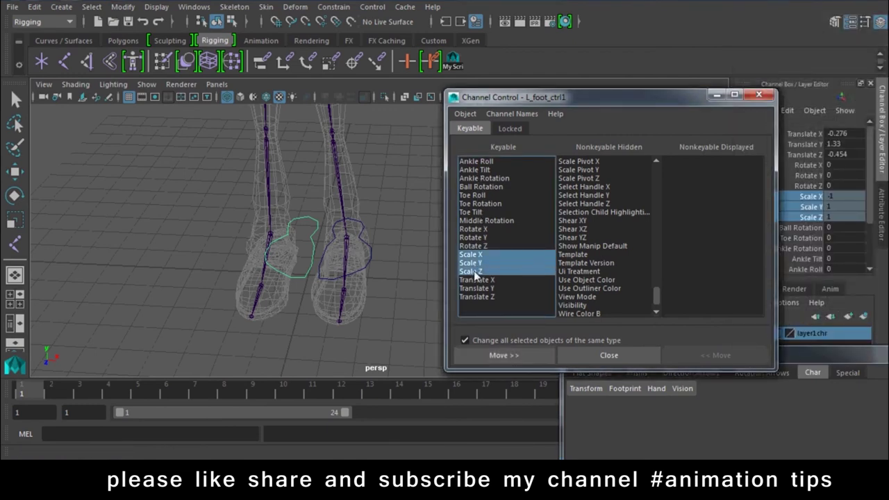
pyautogui.click(503, 354)
pyautogui.click(609, 355)
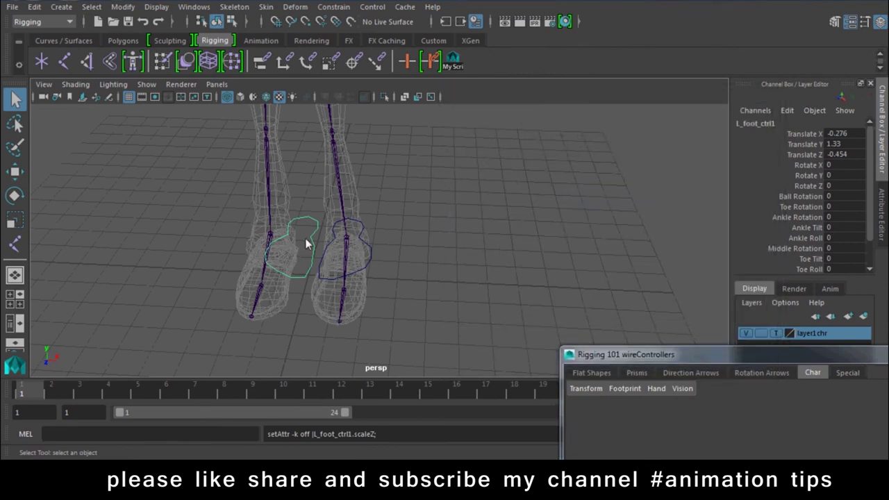
# - Move L_foot_ctrl1 under its foot at X -1.275 and lower both controllers to the ground
pyautogui.press('w')
pyautogui.moveTo(306, 238); pyautogui.dragTo(266, 238)
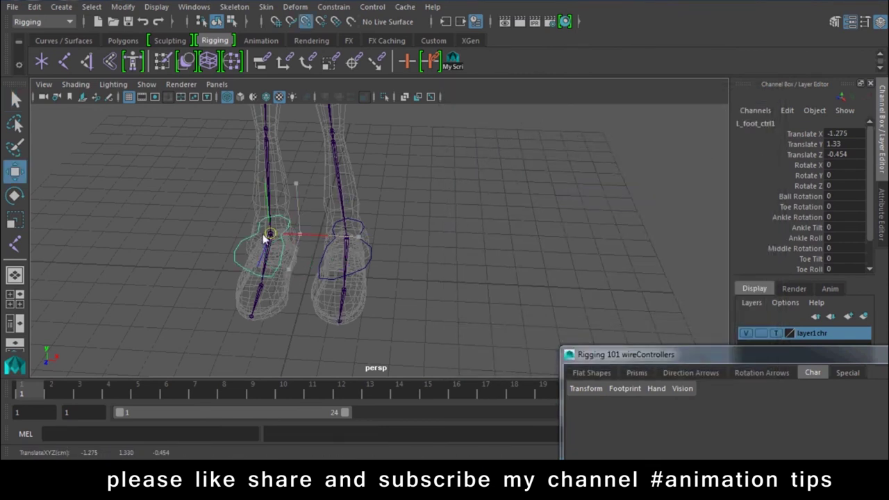
pyautogui.click(371, 254)
pyautogui.moveTo(351, 184)
pyautogui.mouseDown()
pyautogui.moveTo(351, 251)
pyautogui.moveTo(330, 292)
pyautogui.moveTo(309, 300)
pyautogui.mouseUp()
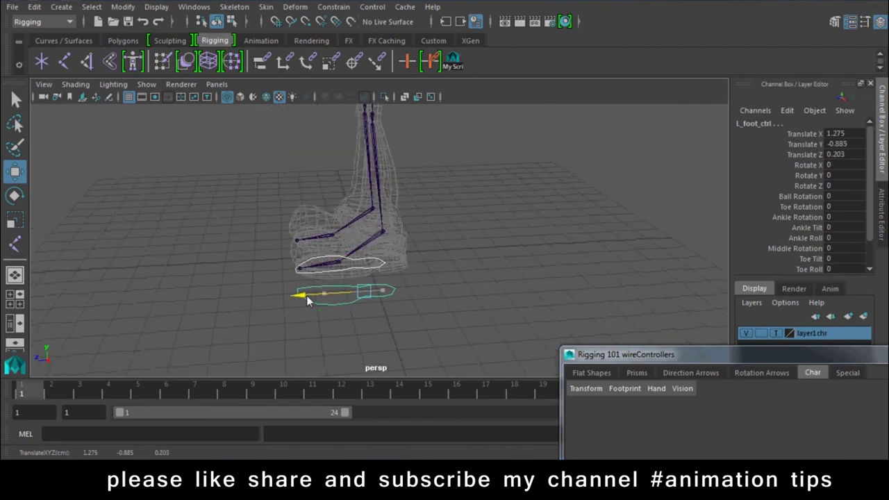
# - Freeze the controllers' translation and rotation to zero, leaving Scale unfrozen
pyautogui.click(123, 8)
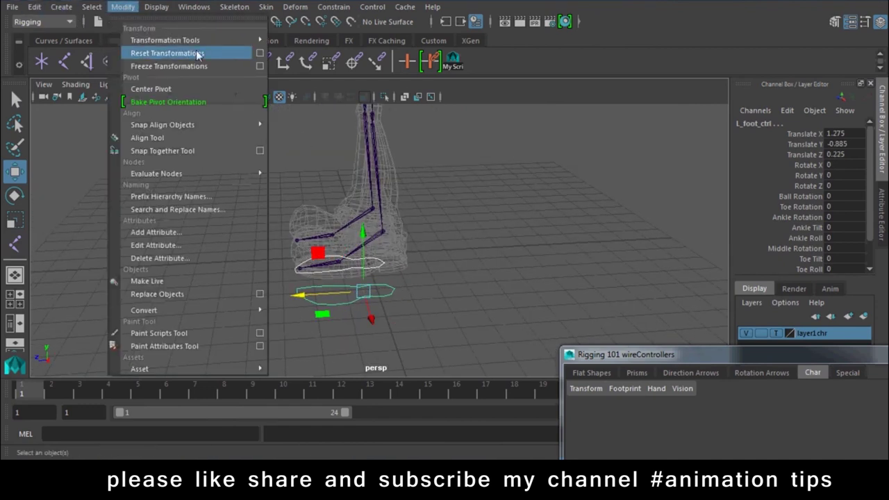
pyautogui.click(269, 70)
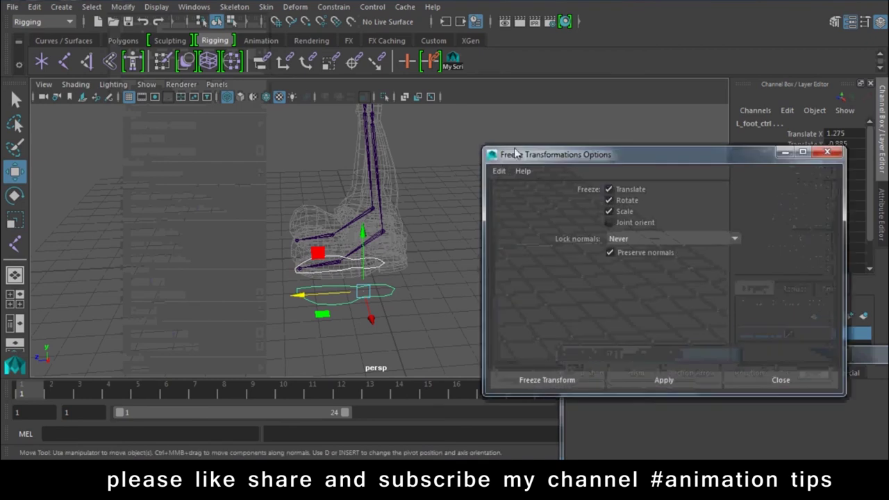
pyautogui.click(627, 215)
pyautogui.click(547, 380)
pyautogui.moveTo(297, 293)
pyautogui.keyDown('alt'); pyautogui.mouseDown()
pyautogui.moveTo(468, 252)
pyautogui.moveTo(298, 281)
pyautogui.moveTo(459, 206)
pyautogui.mouseUp(); pyautogui.keyUp('alt')
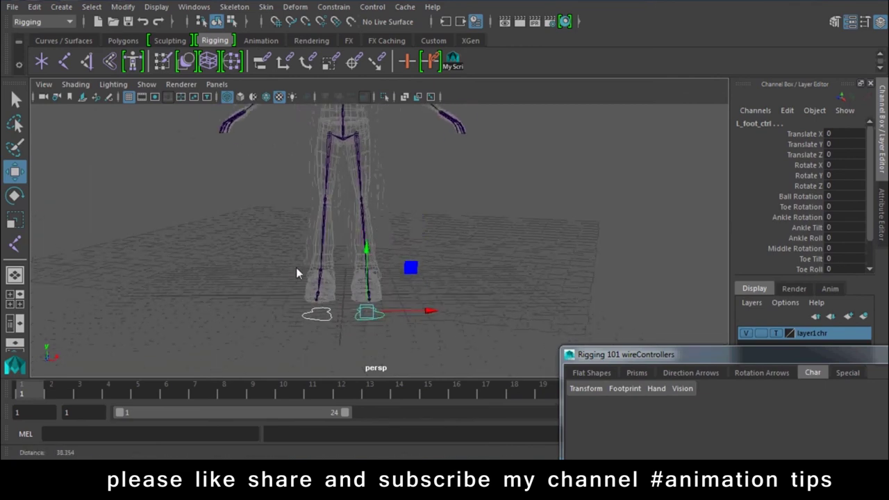
pyautogui.click(459, 206)
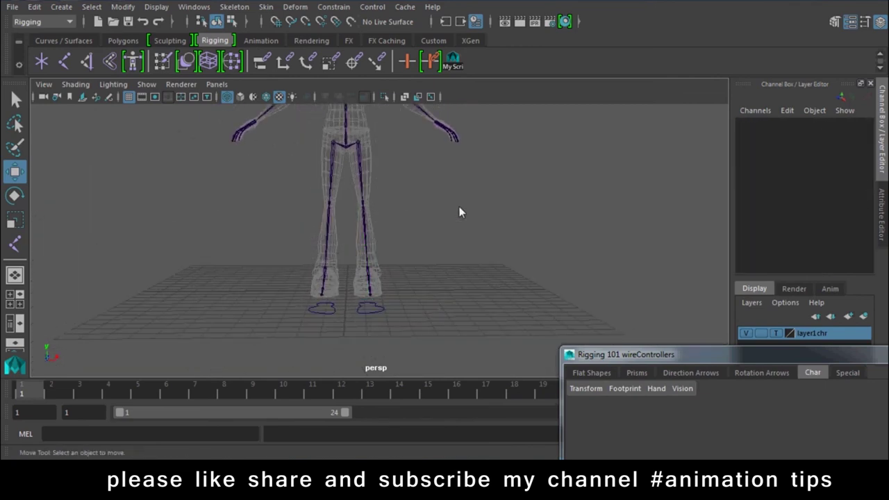